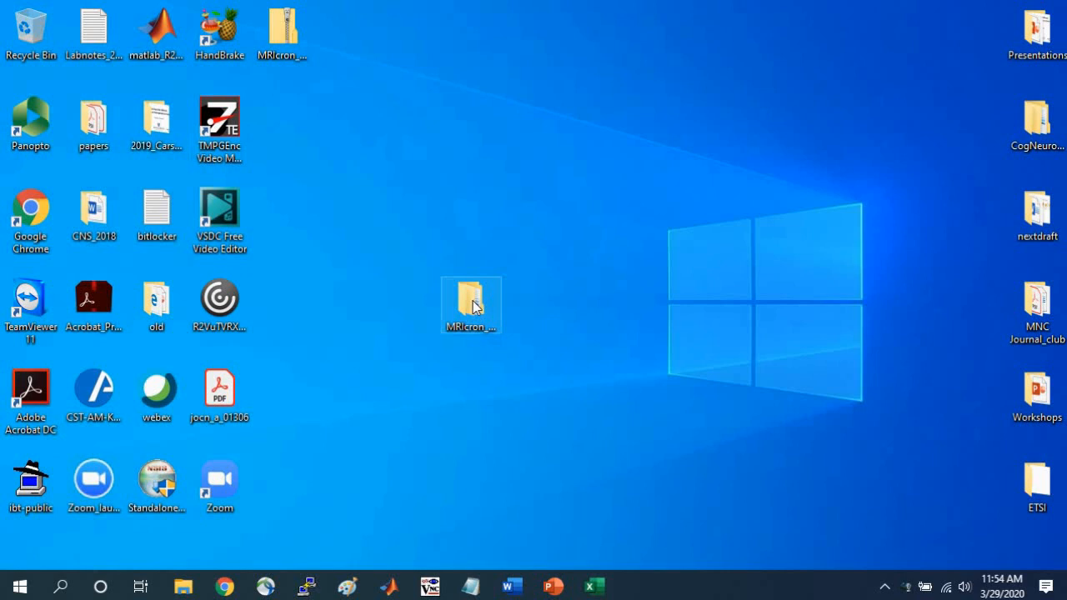
- Open the MRIcron_Workshop_Materials folder from the desktop and reposition its window
click(473, 307)
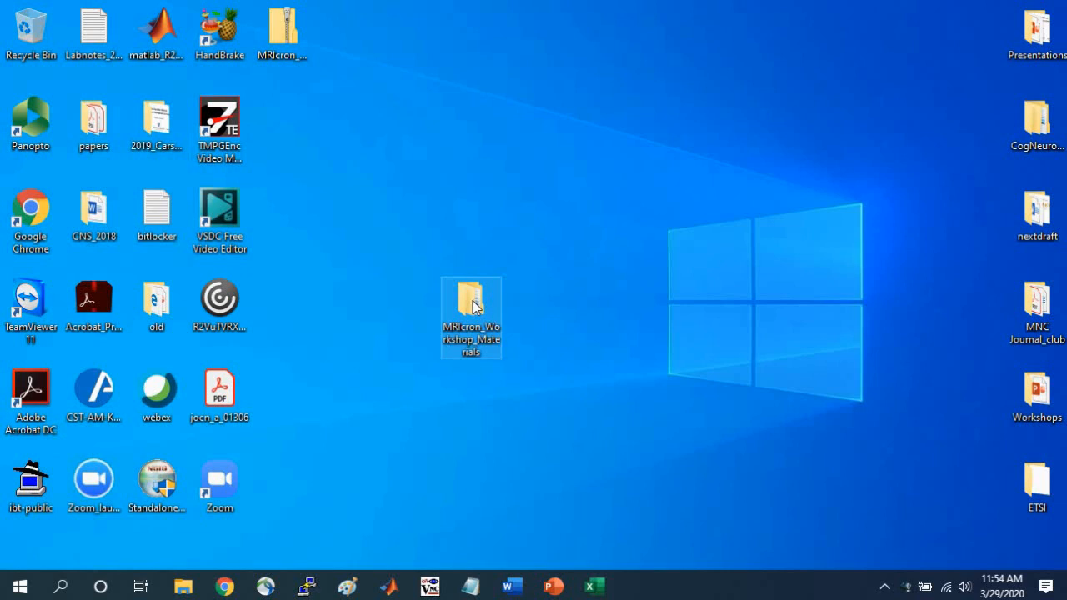
mouse_move(450, 340)
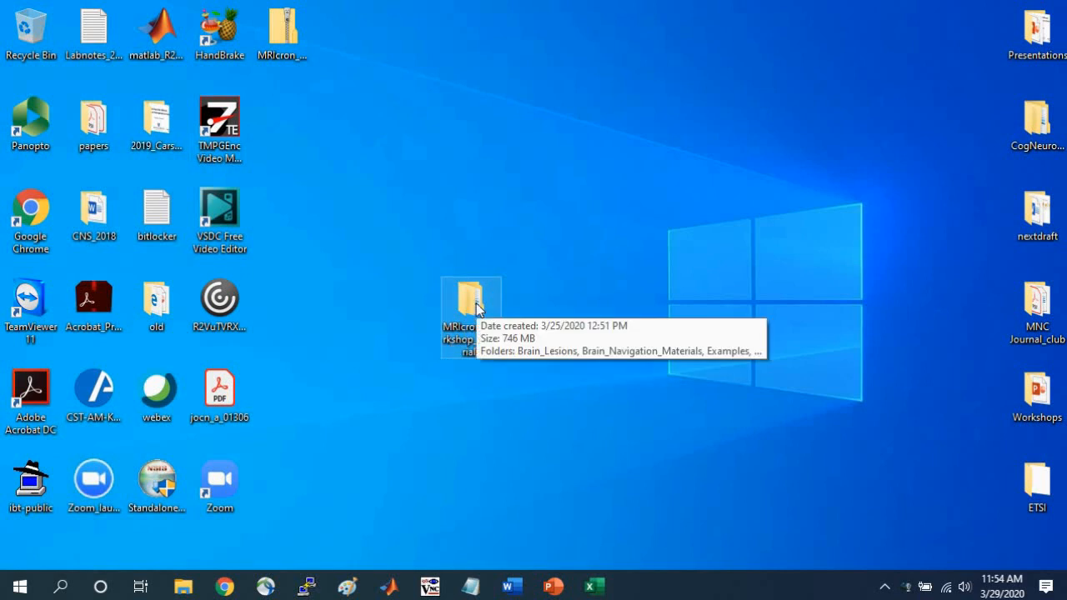
click(581, 333)
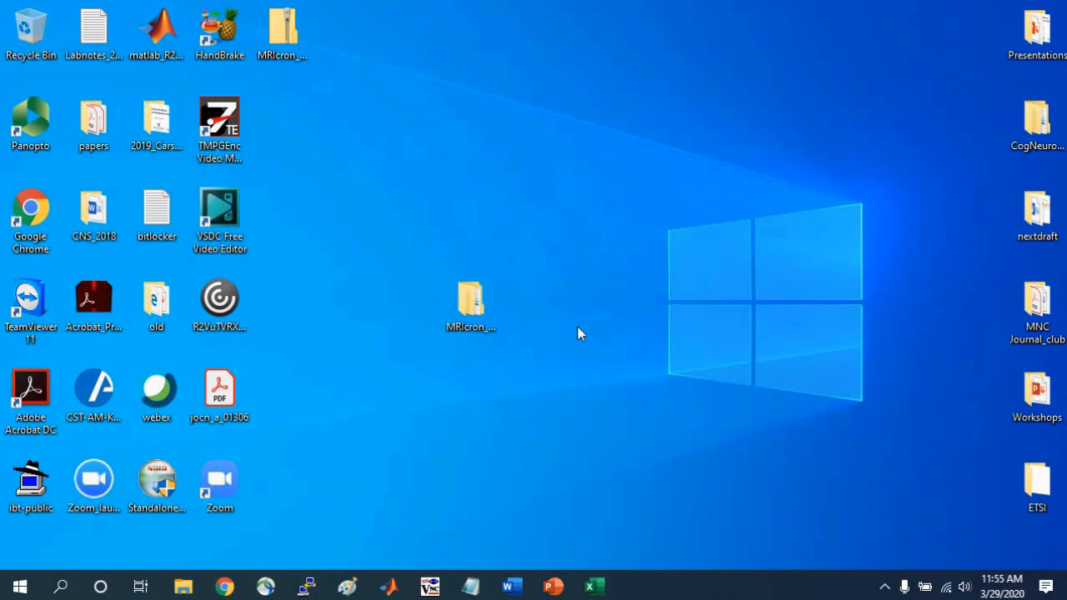
click(480, 312)
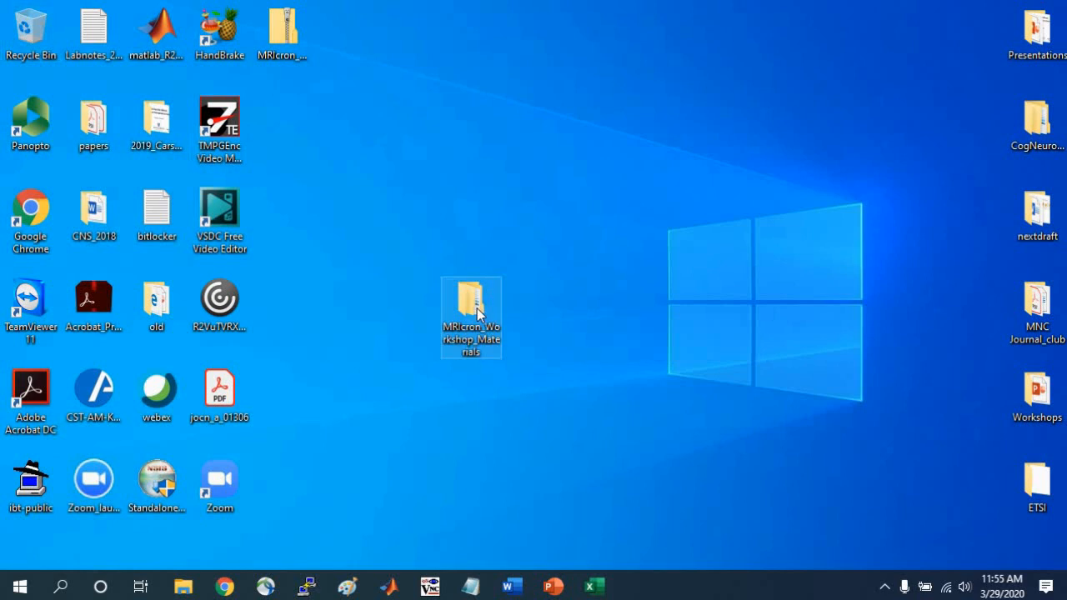
double_click(479, 311)
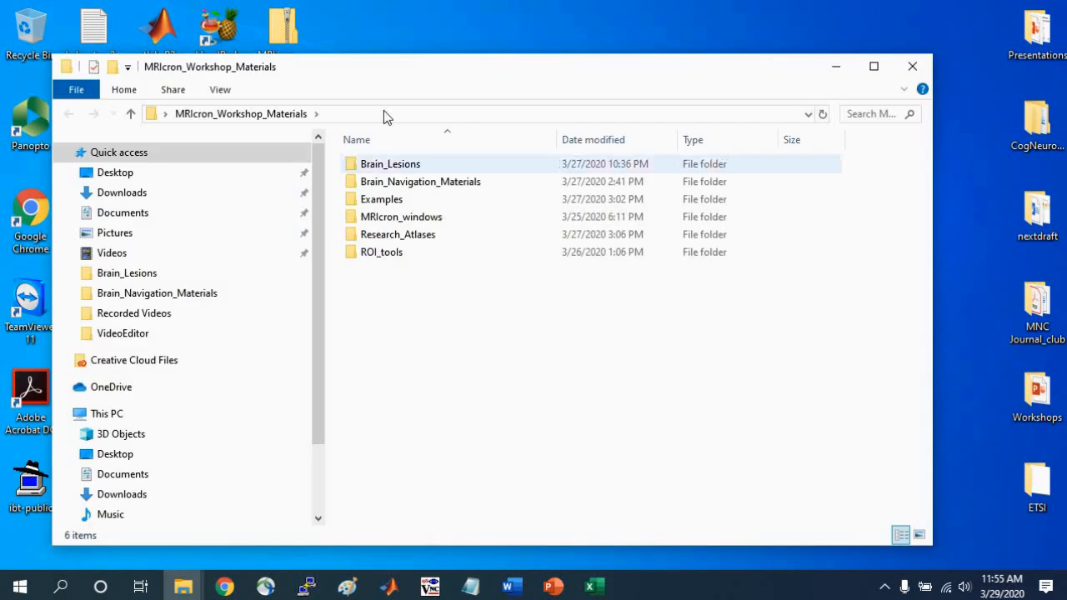
drag(364, 73, 317, 28)
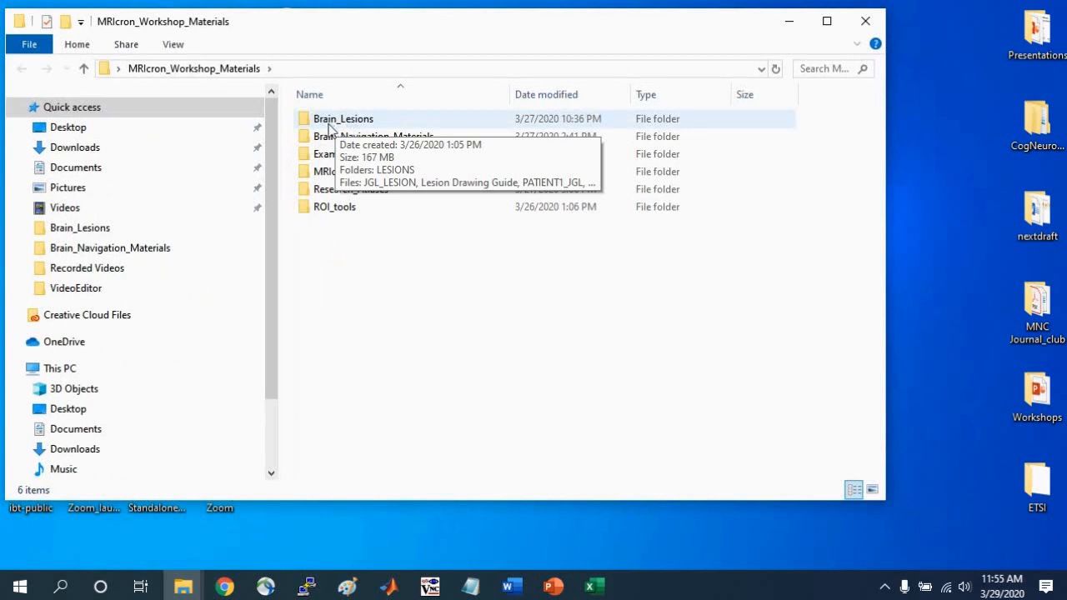
- Launch the mricron application from the MRIcron_windows subfolder
click(334, 175)
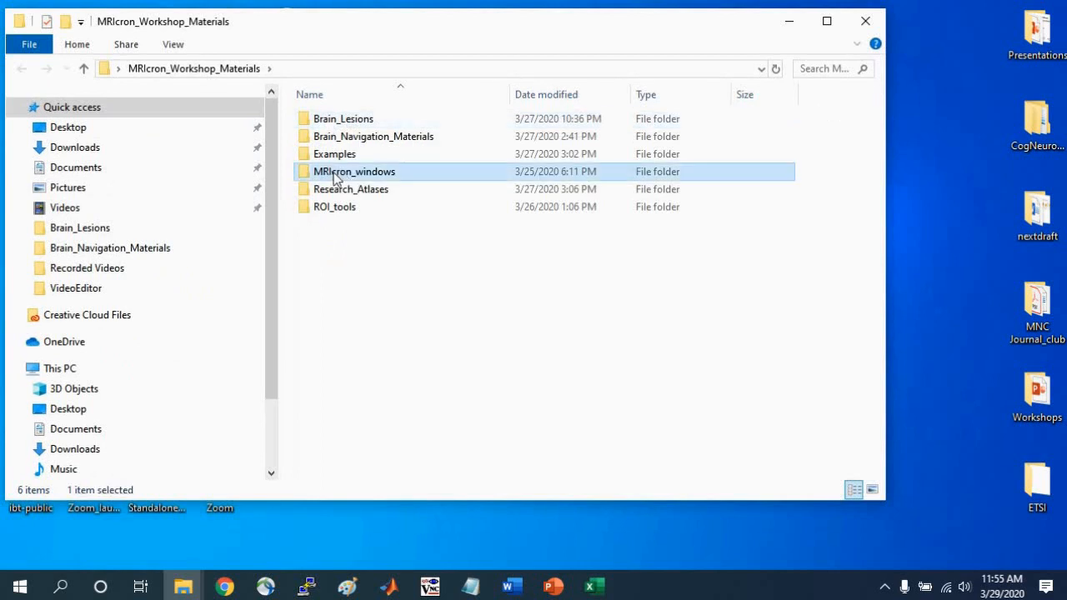
double_click(340, 175)
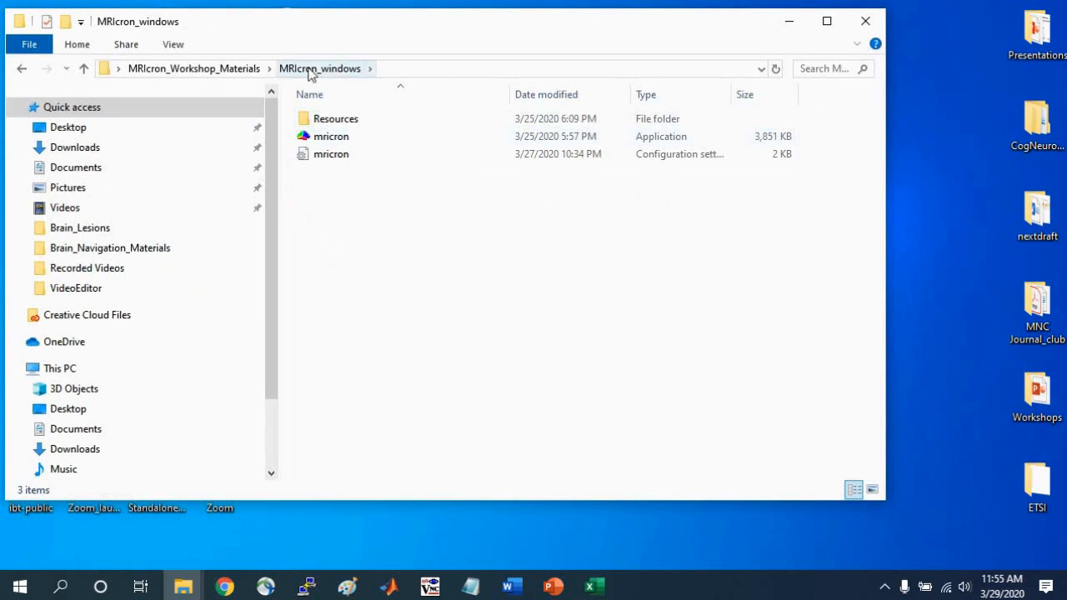
double_click(331, 138)
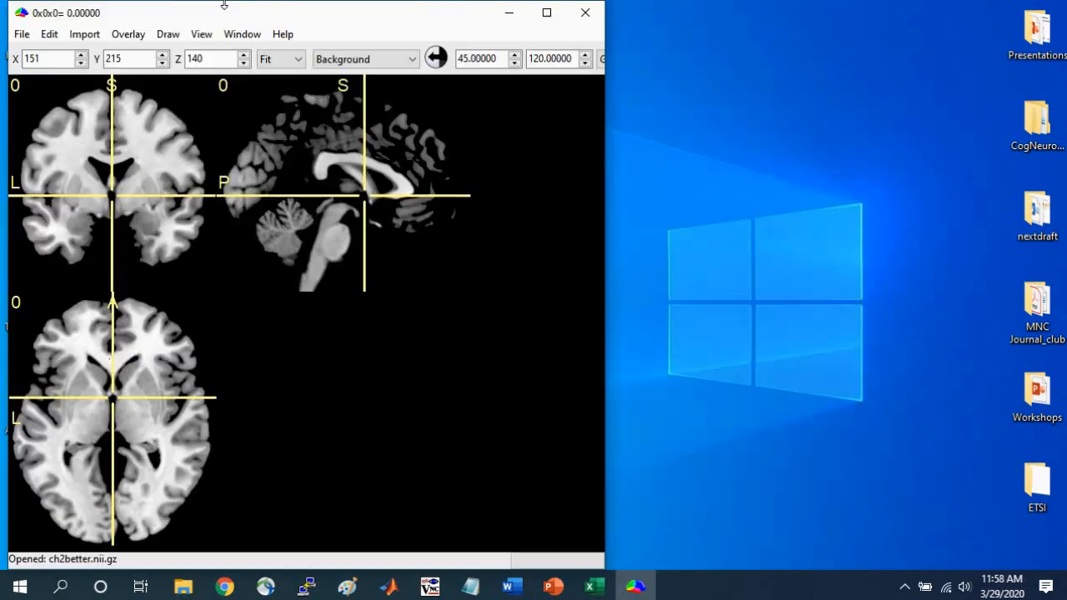
- Open PATIENT1_JGL from the Brain_Lesions folder of MRIcron_Workshop_Materials as the background image
click(22, 35)
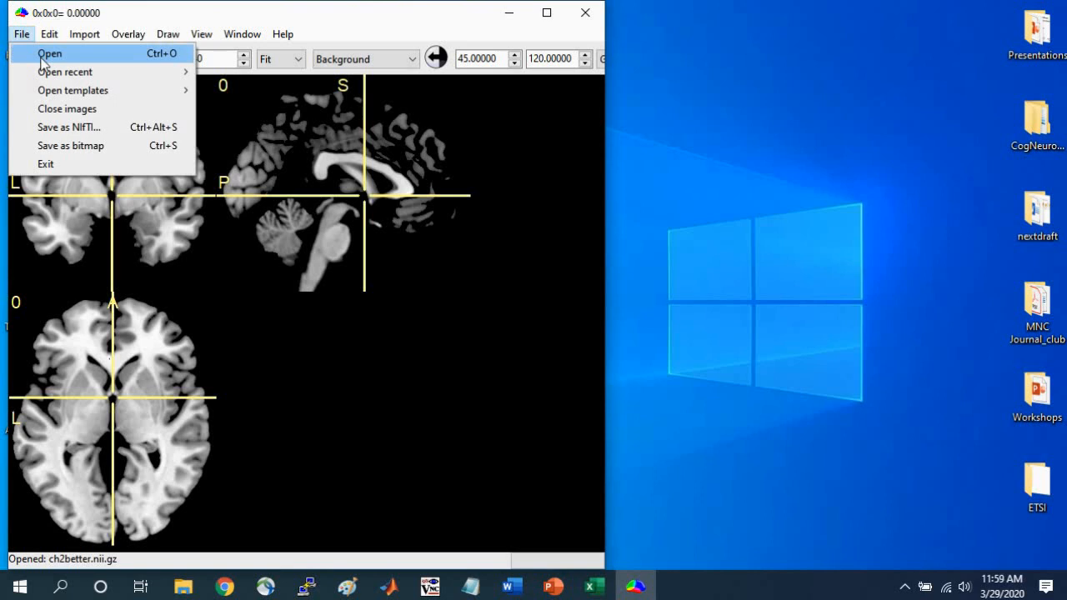
click(44, 55)
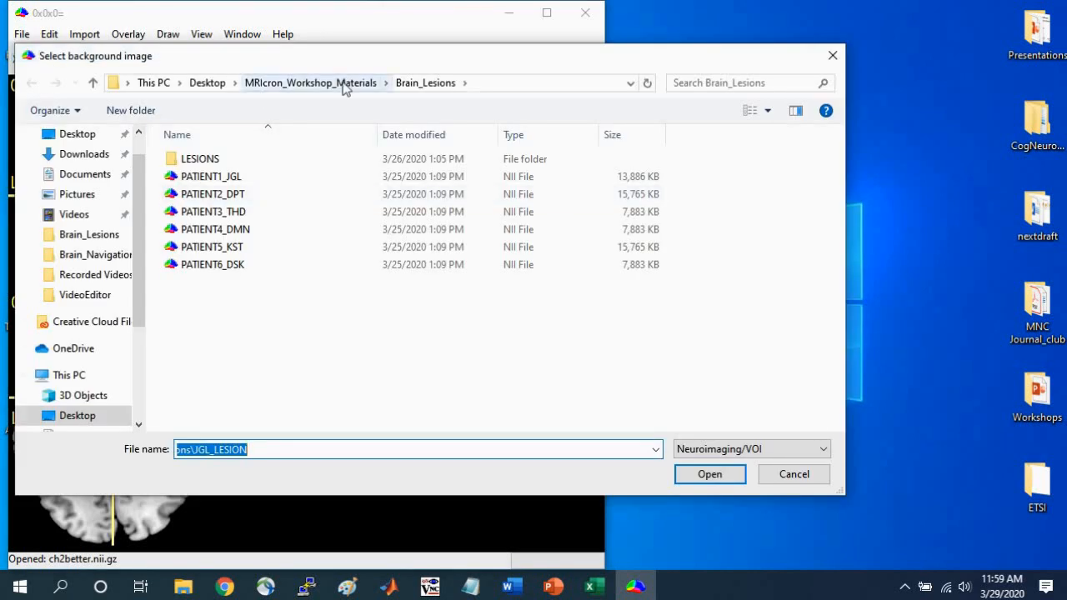
click(346, 85)
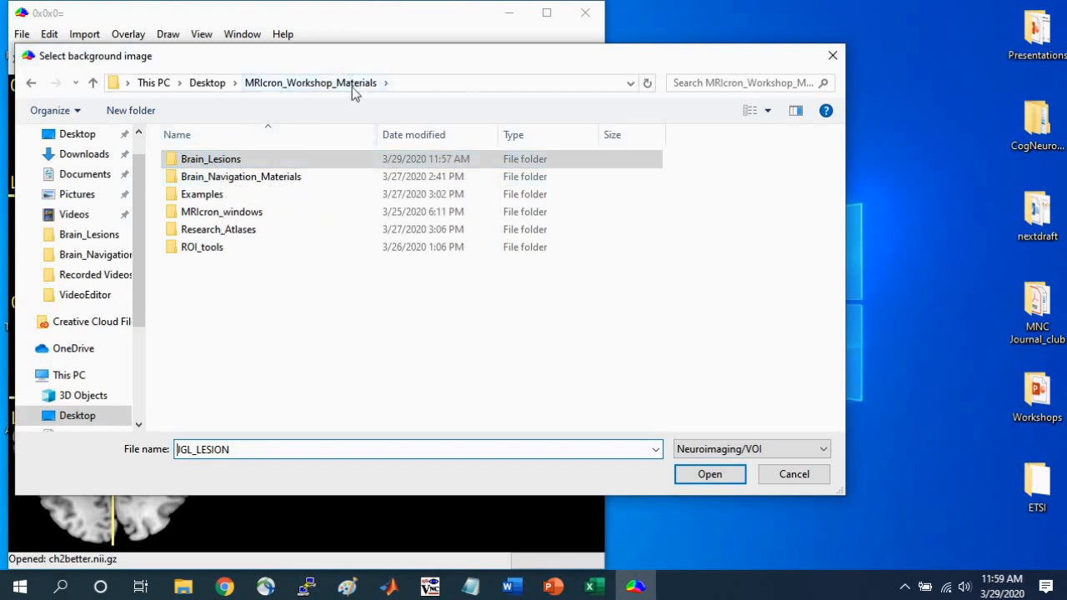
double_click(223, 162)
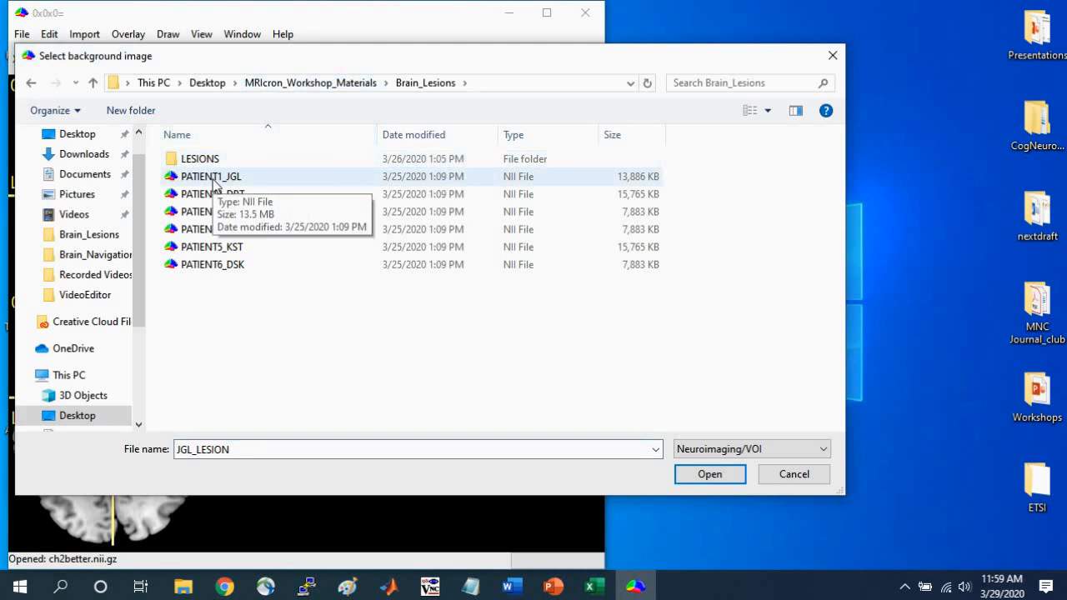
click(239, 181)
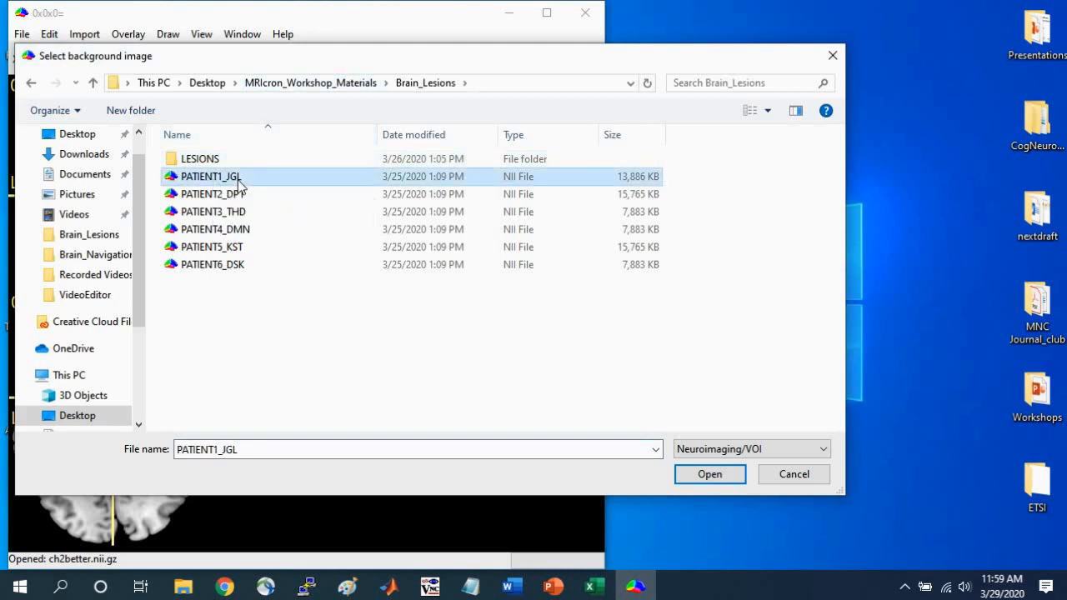
click(709, 475)
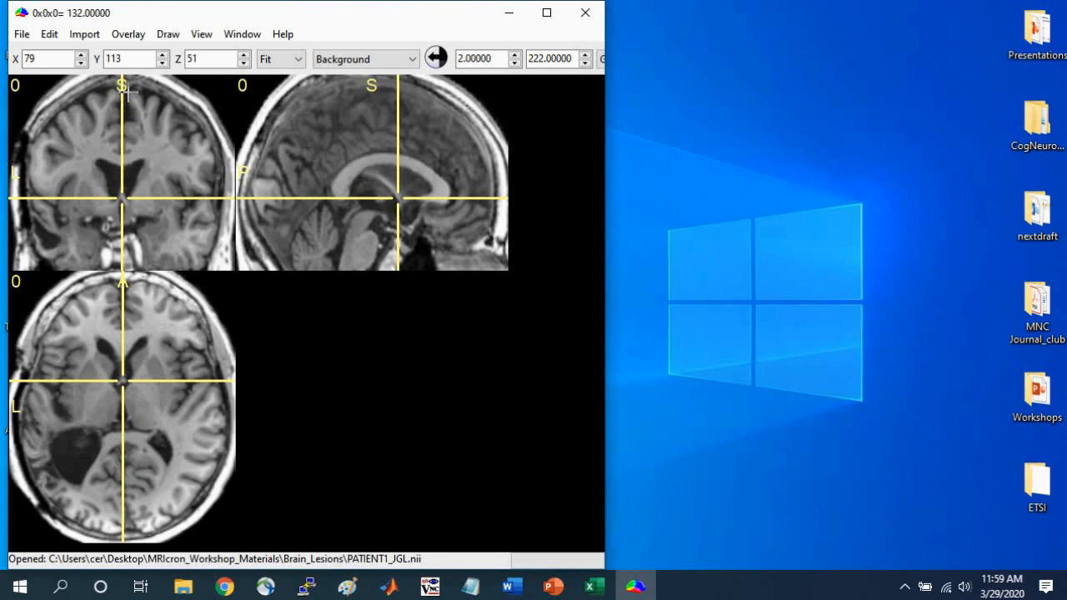
- Examine the ventricles and the dark area in the posterior left hemisphere by moving the crosshair through the coronal and axial slices
click(128, 102)
drag(128, 102, 142, 215)
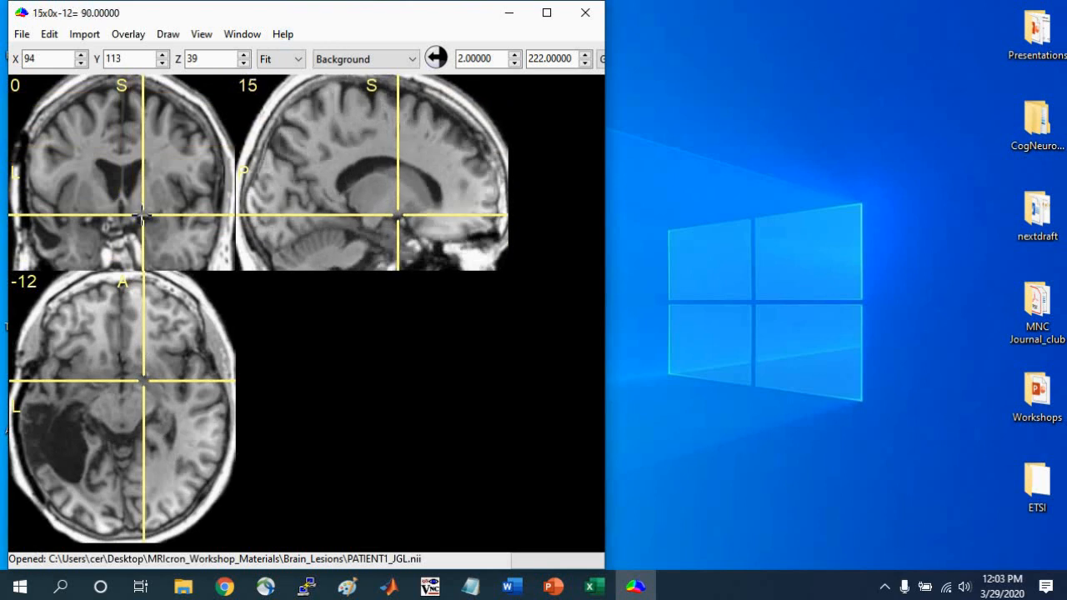
drag(144, 214, 135, 171)
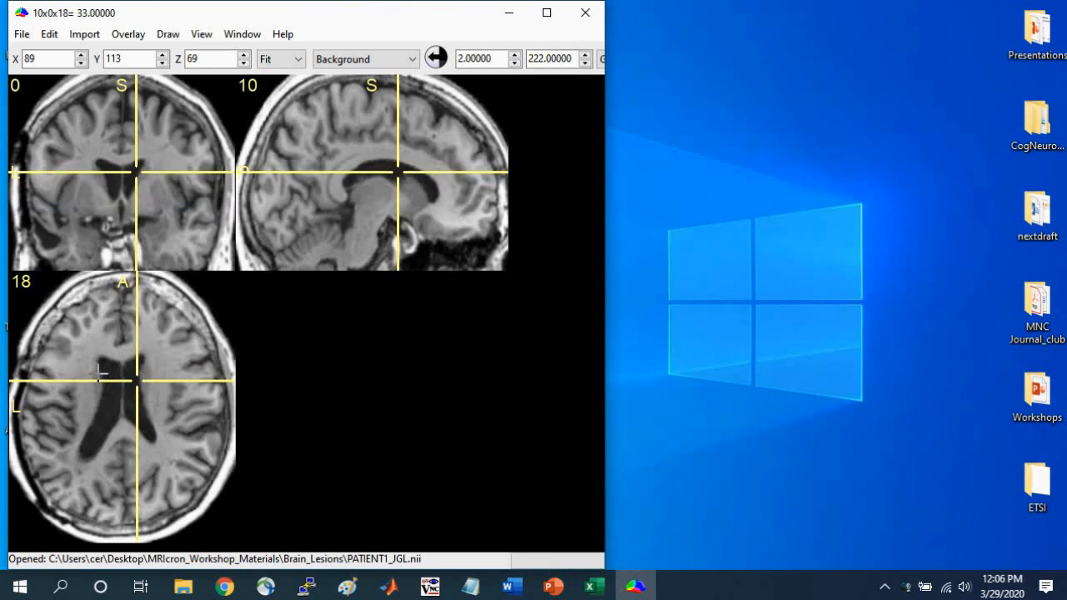
drag(100, 375, 94, 408)
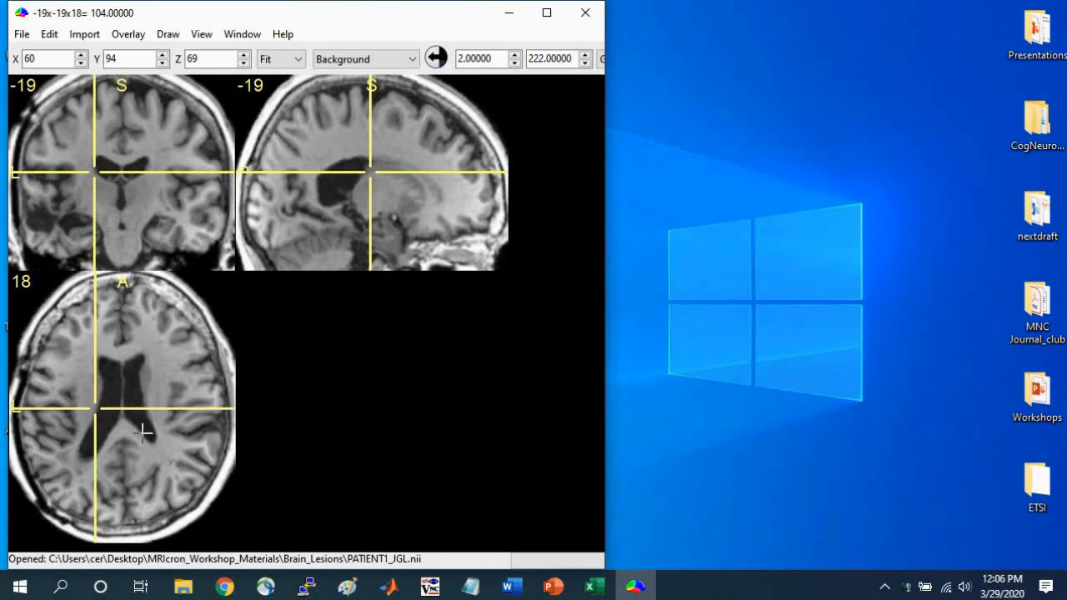
mouse_move(98, 410)
mouse_down()
mouse_move(98, 434)
mouse_move(109, 432)
mouse_move(90, 425)
mouse_up()
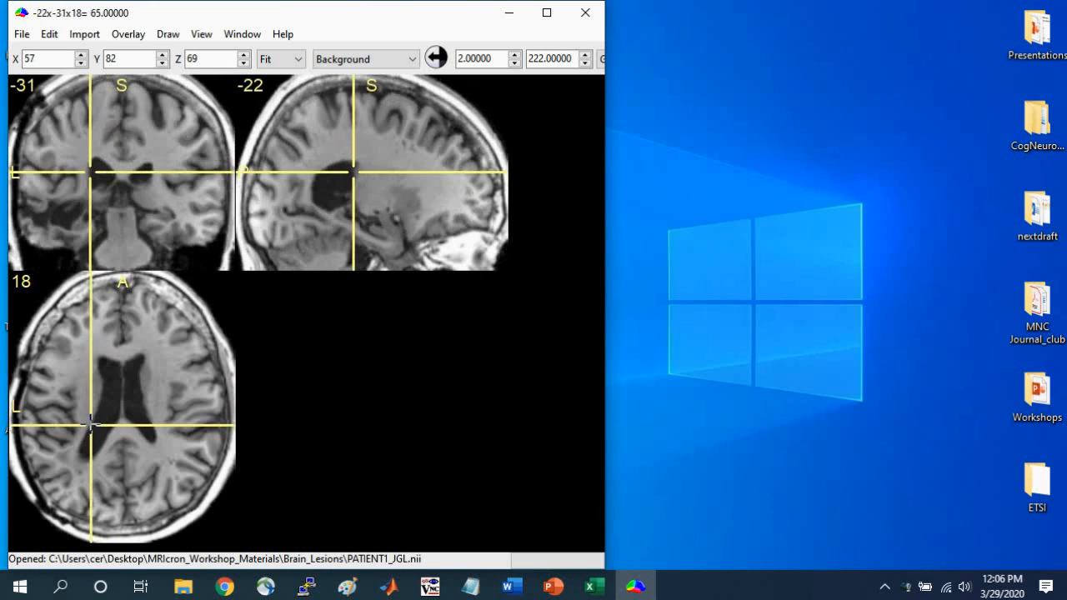
drag(96, 170, 97, 167)
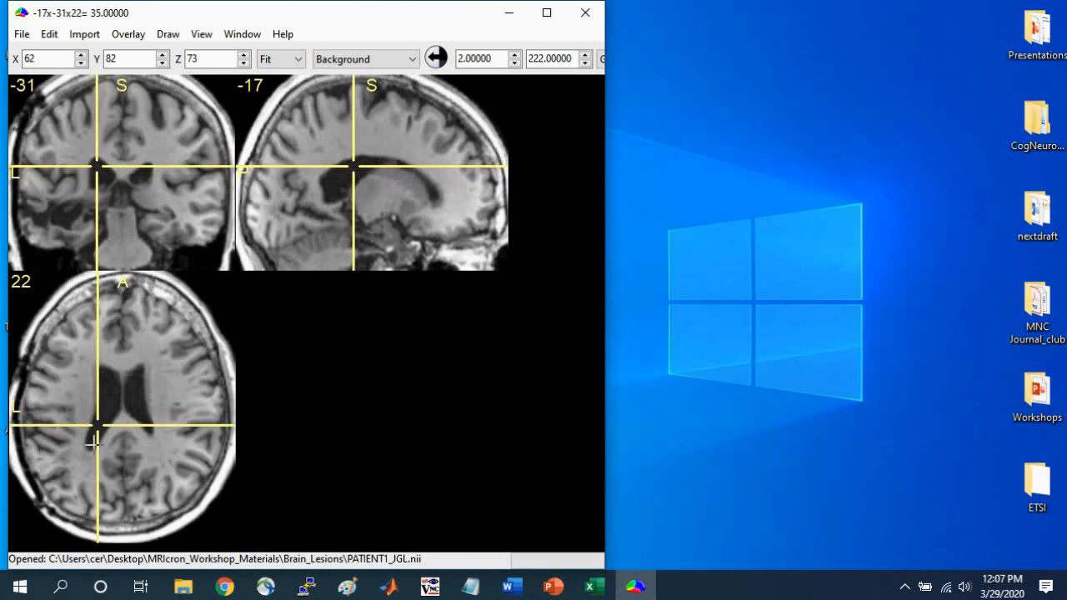
drag(98, 167, 103, 184)
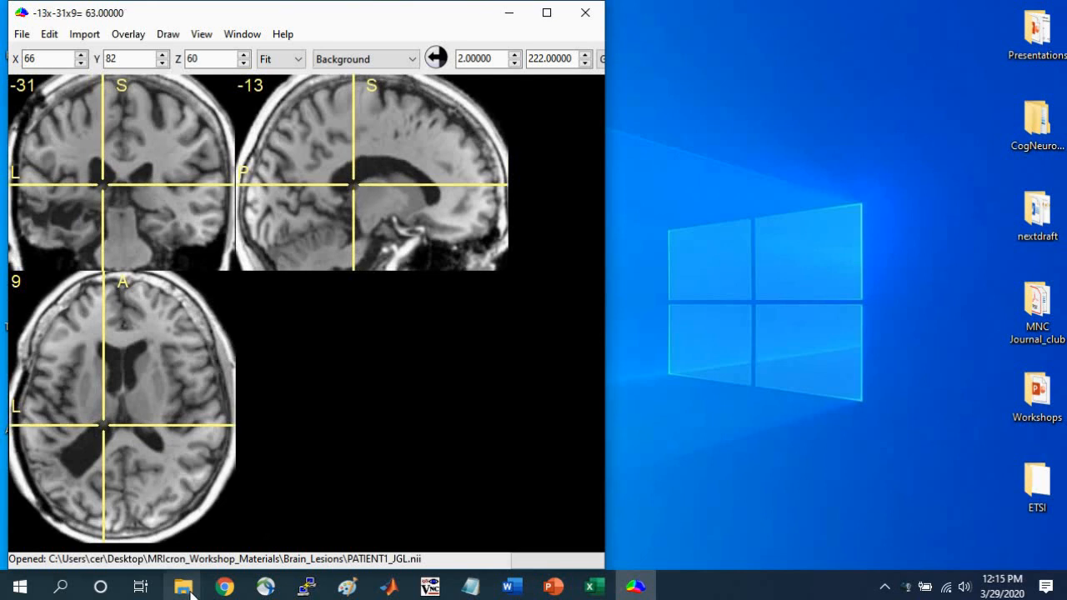
- Switch to File Explorer and open the Lesion Drawing Guide Word document from the Brain_Lesions folder
mouse_move(191, 592)
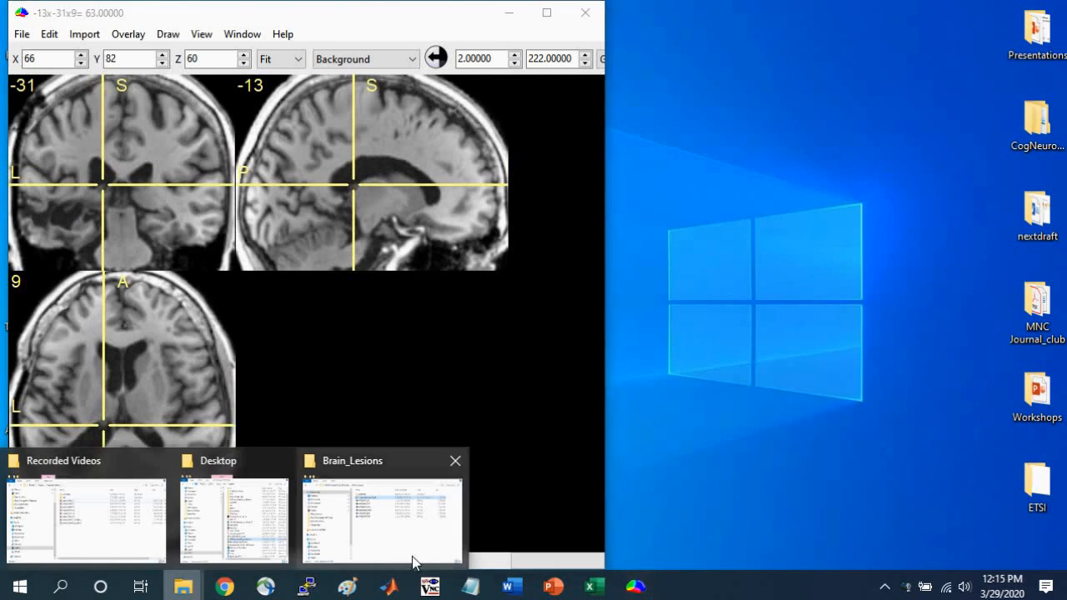
click(410, 557)
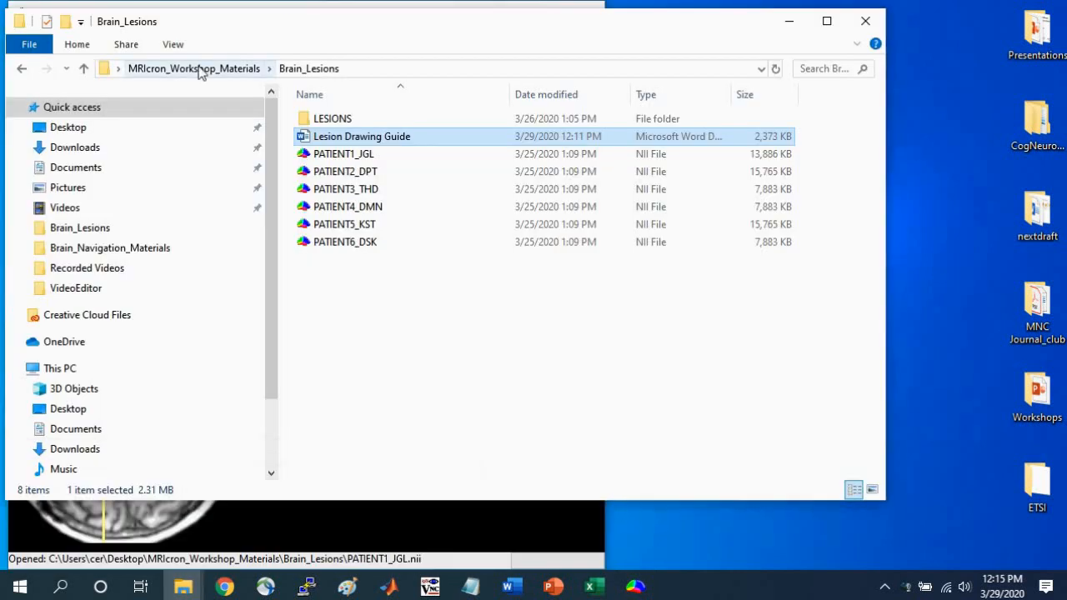
click(198, 69)
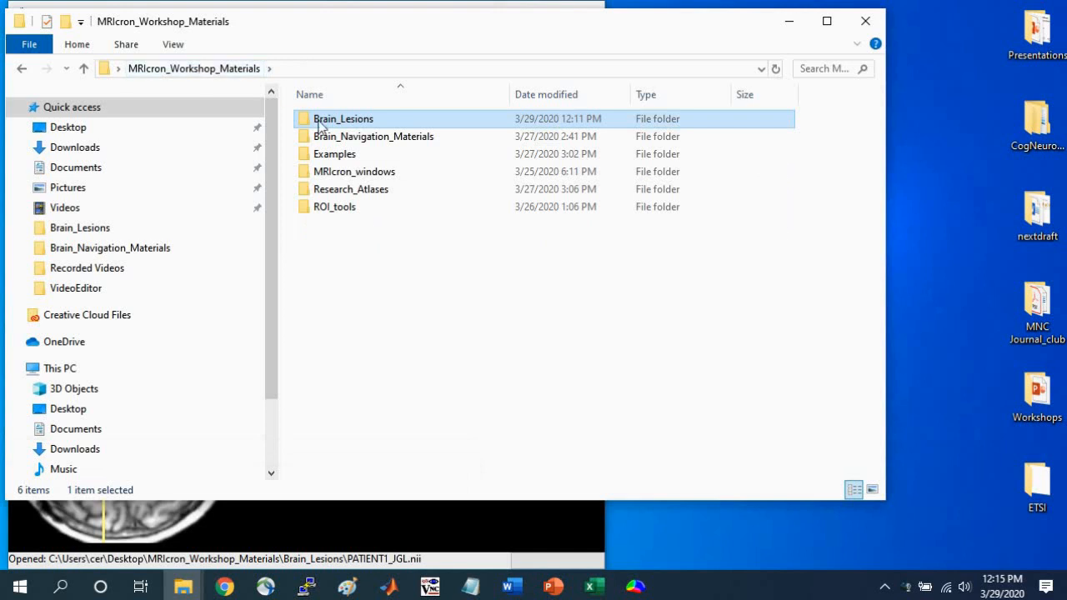
double_click(350, 124)
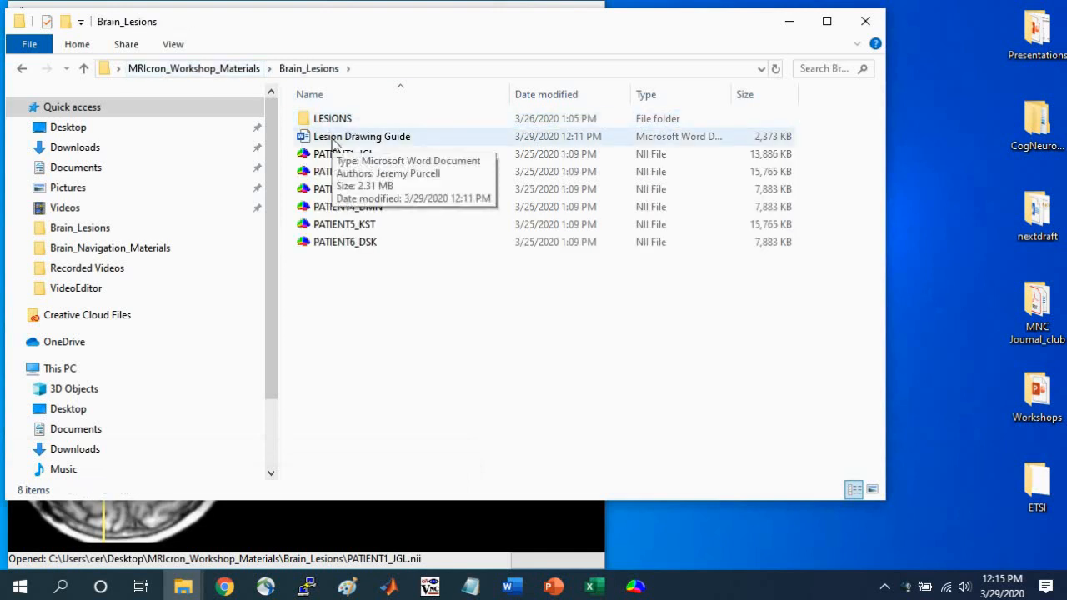
double_click(335, 140)
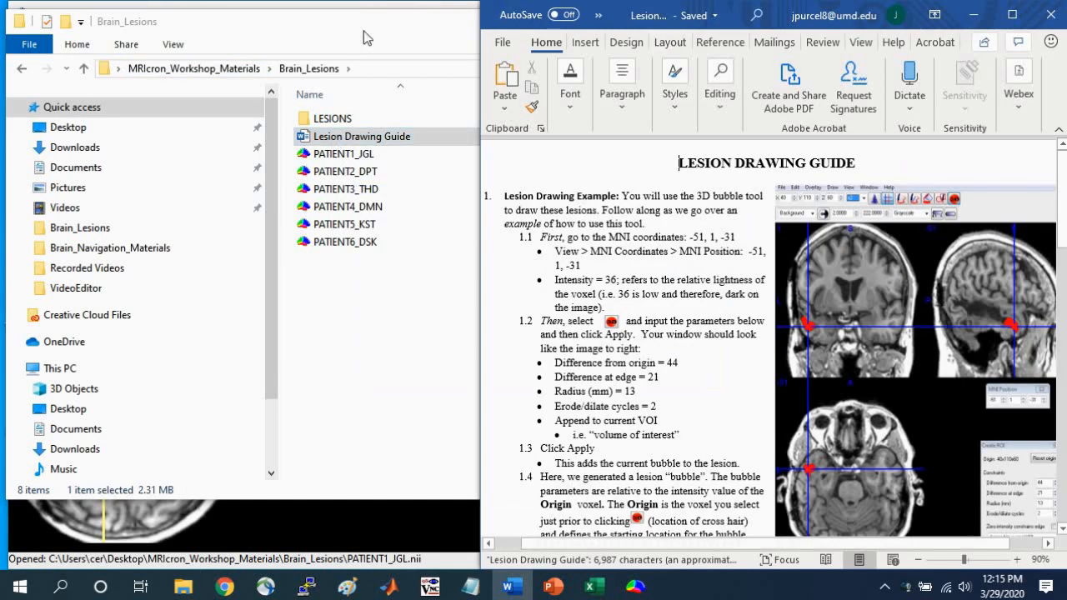
- Minimize the Brain_Lesions folder window and widen the MRIcron window until its complete toolbar fits
click(362, 30)
click(789, 24)
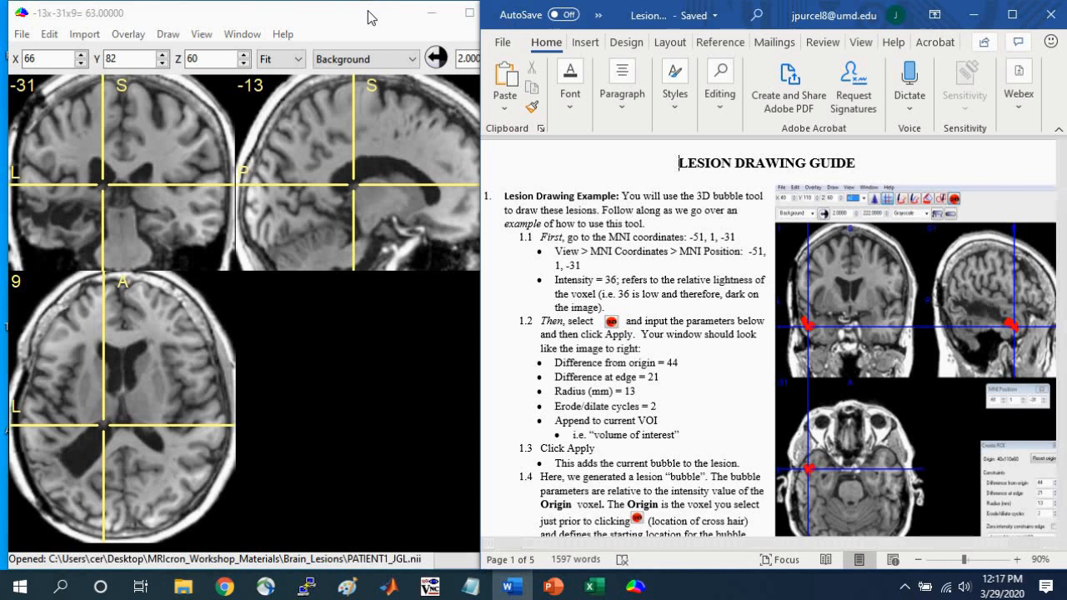
click(370, 14)
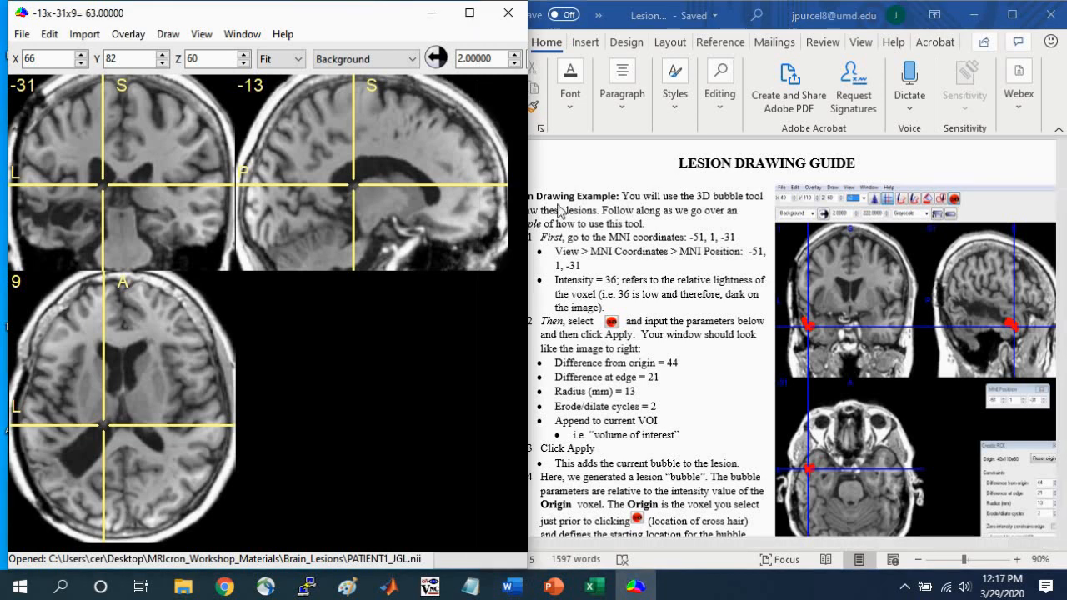
drag(527, 190, 963, 198)
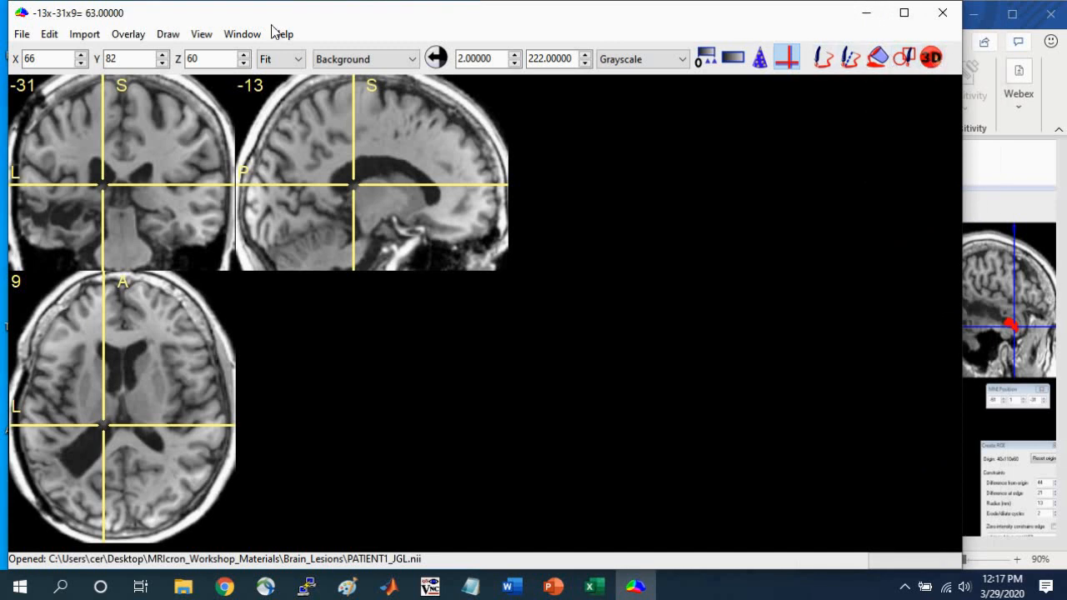
- Hide the drawing tools and show them again
click(167, 35)
click(167, 53)
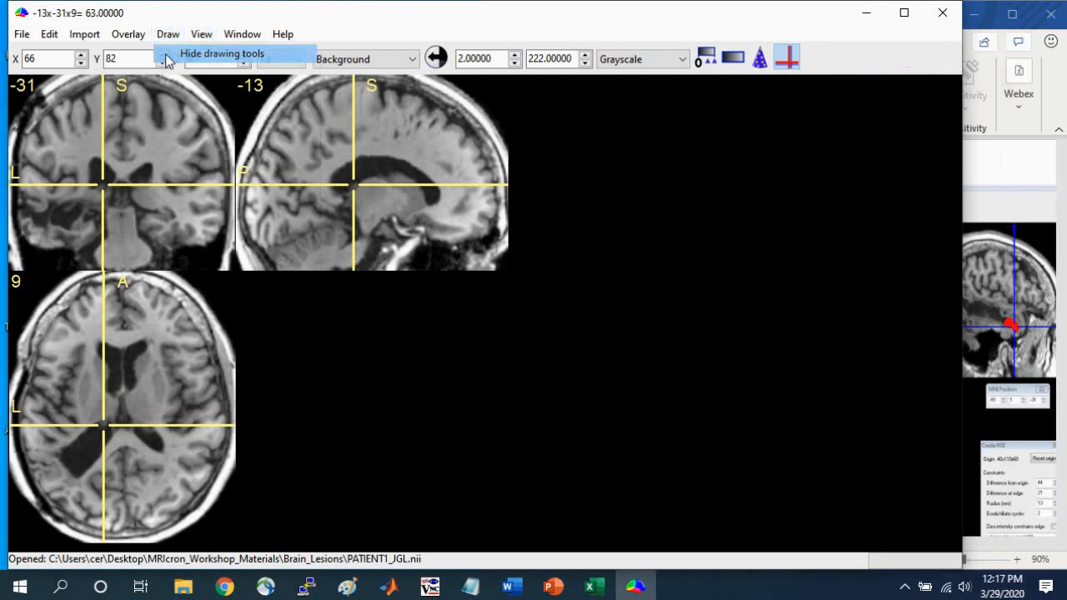
click(168, 34)
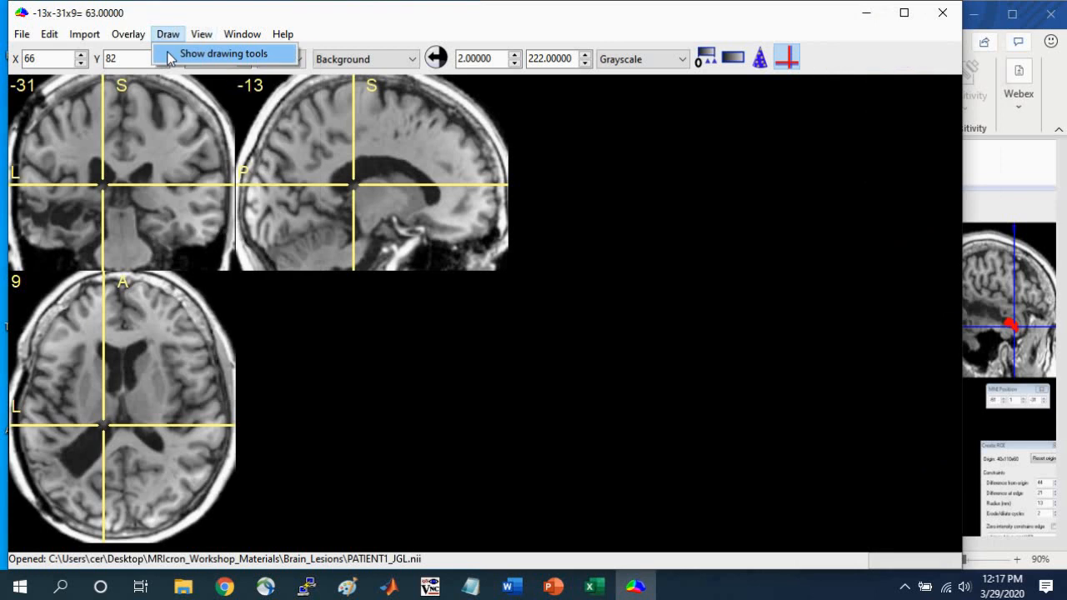
click(170, 53)
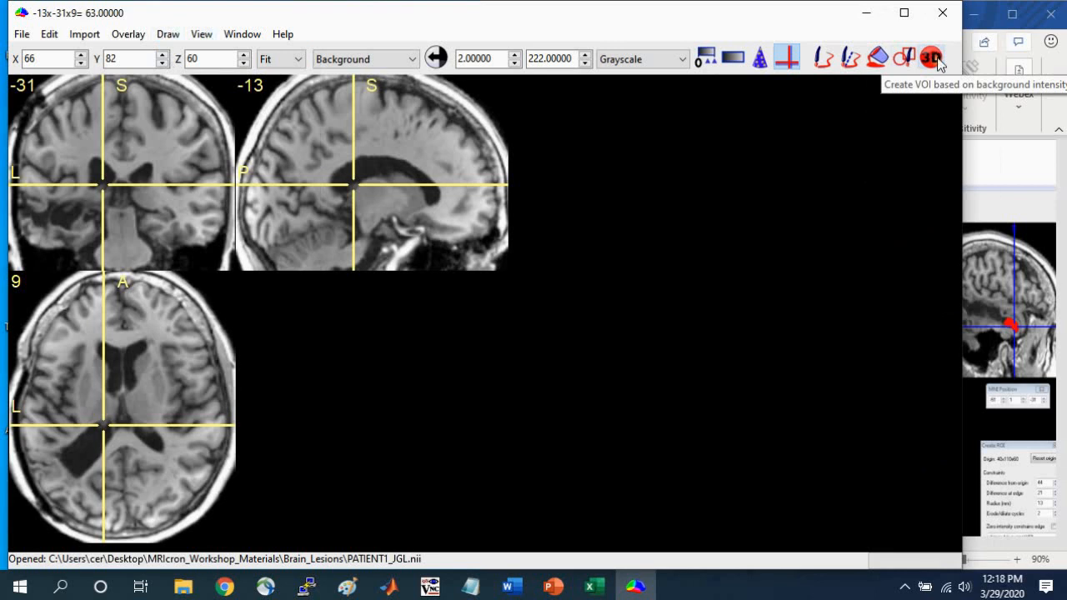
- Following the guide, move the crosshair to MNI position -51, 1, -31 and close the MNI position window
click(991, 171)
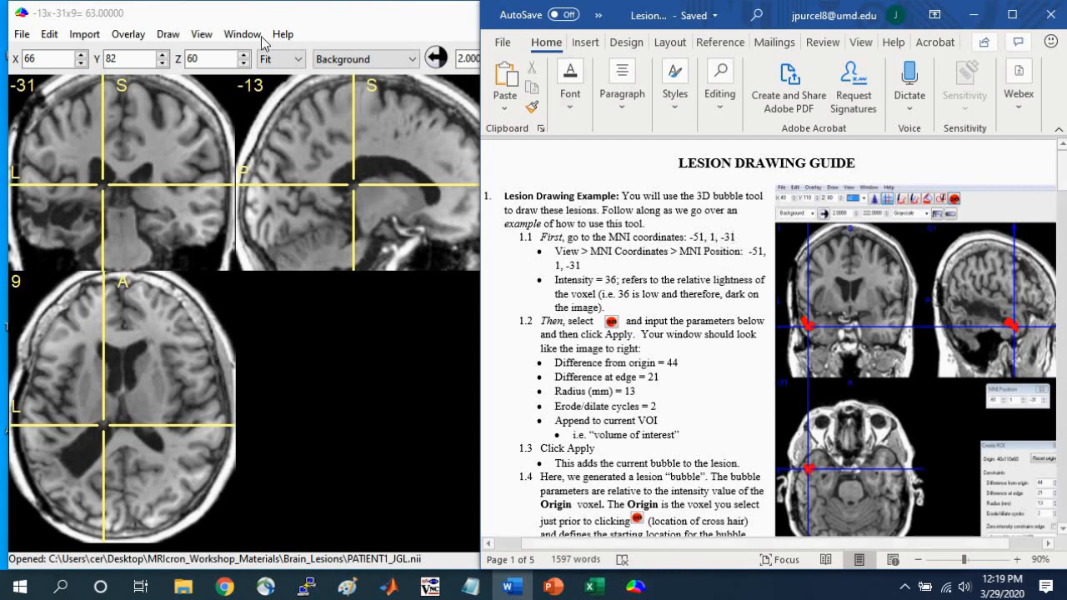
click(232, 23)
click(201, 34)
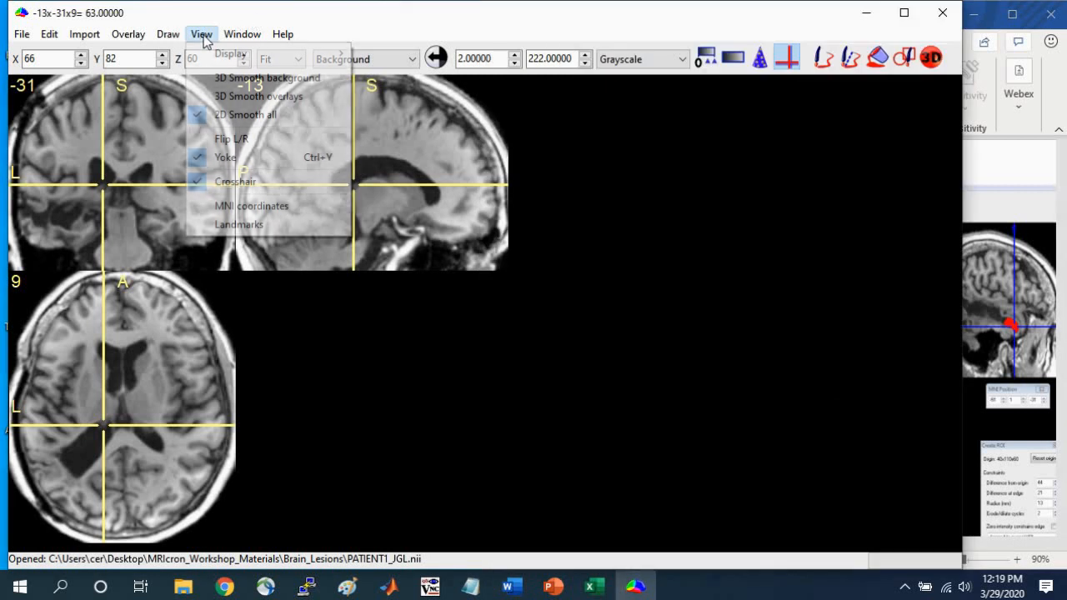
click(237, 208)
click(1019, 209)
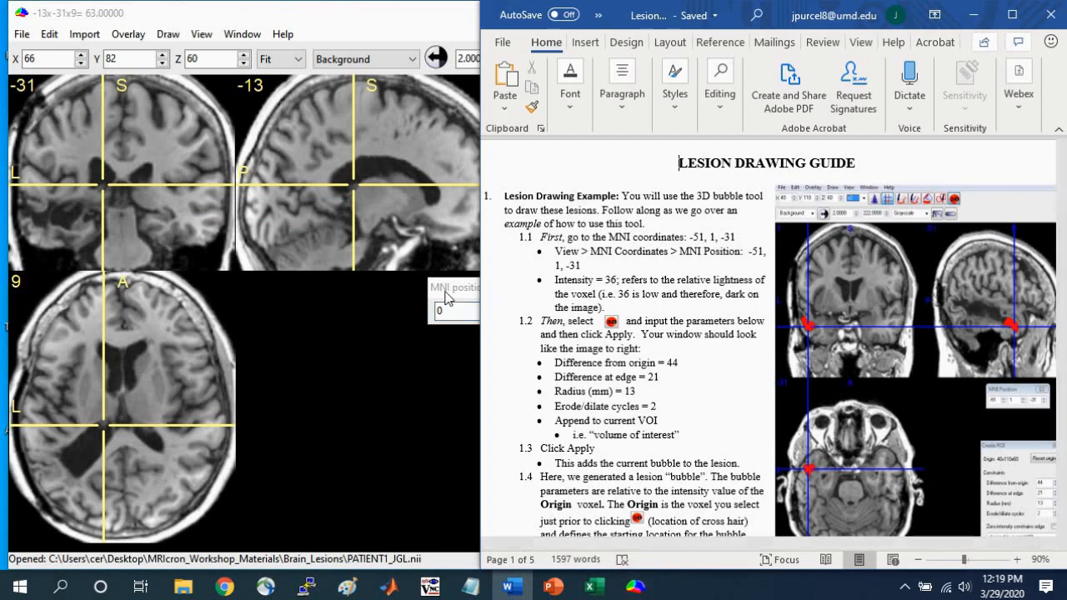
click(453, 315)
text(-51)
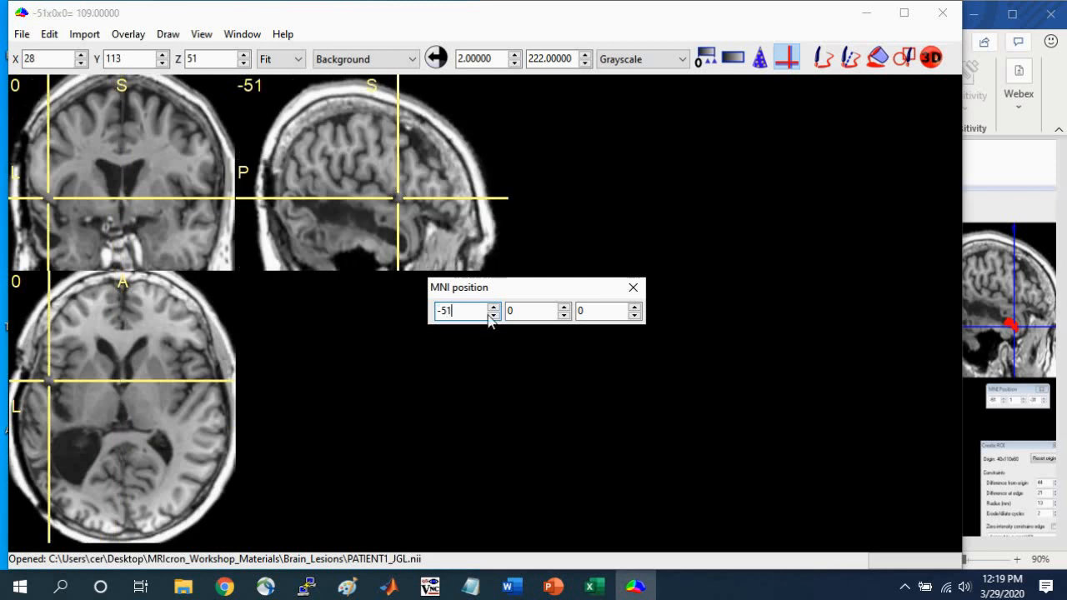
key(Tab)
text(1)
key(Tab)
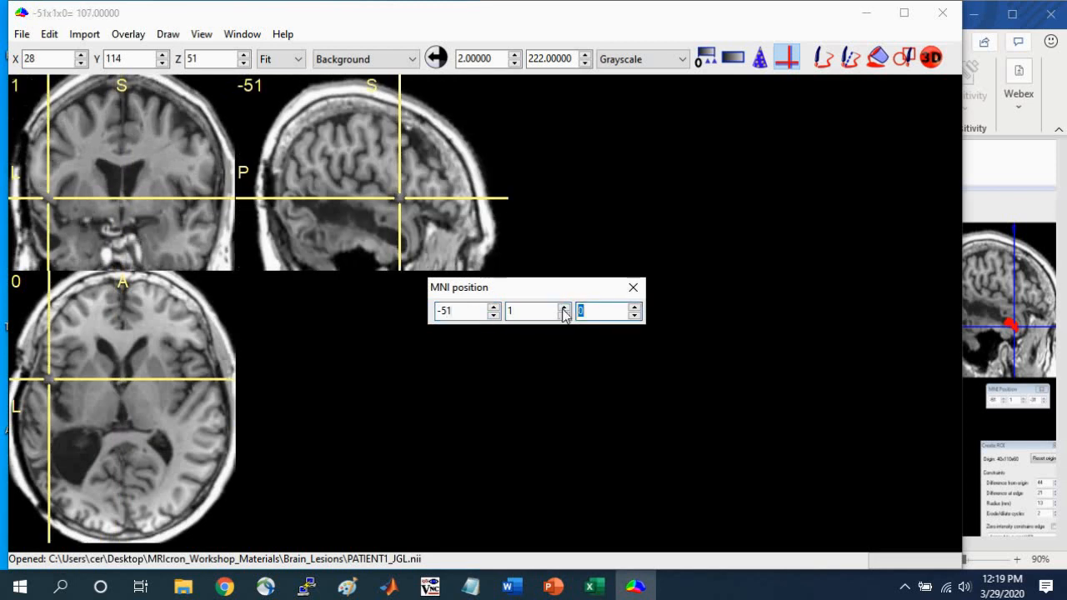
text(-31)
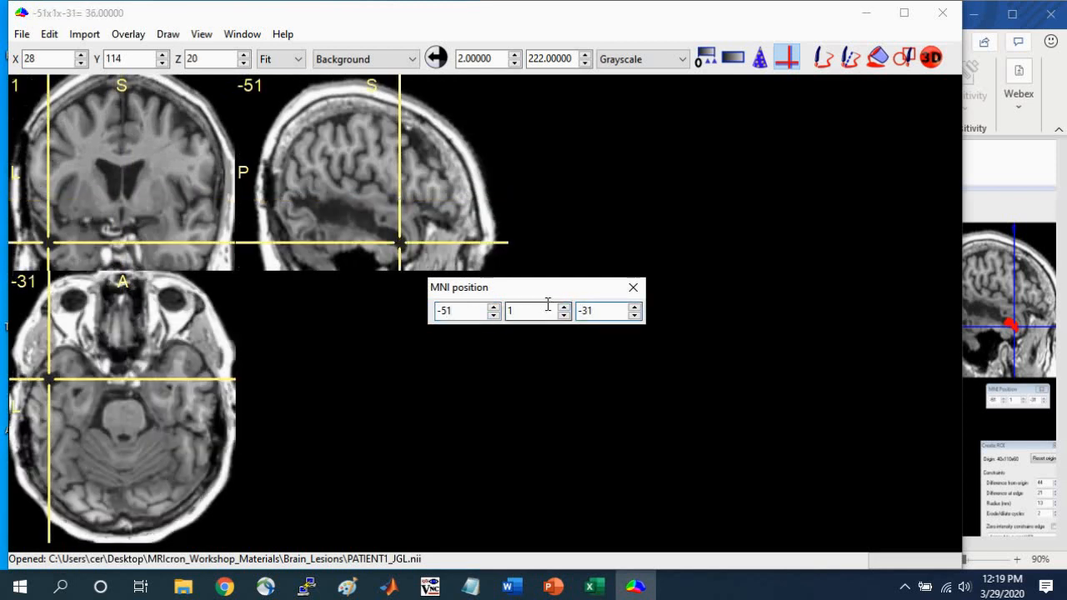
click(633, 288)
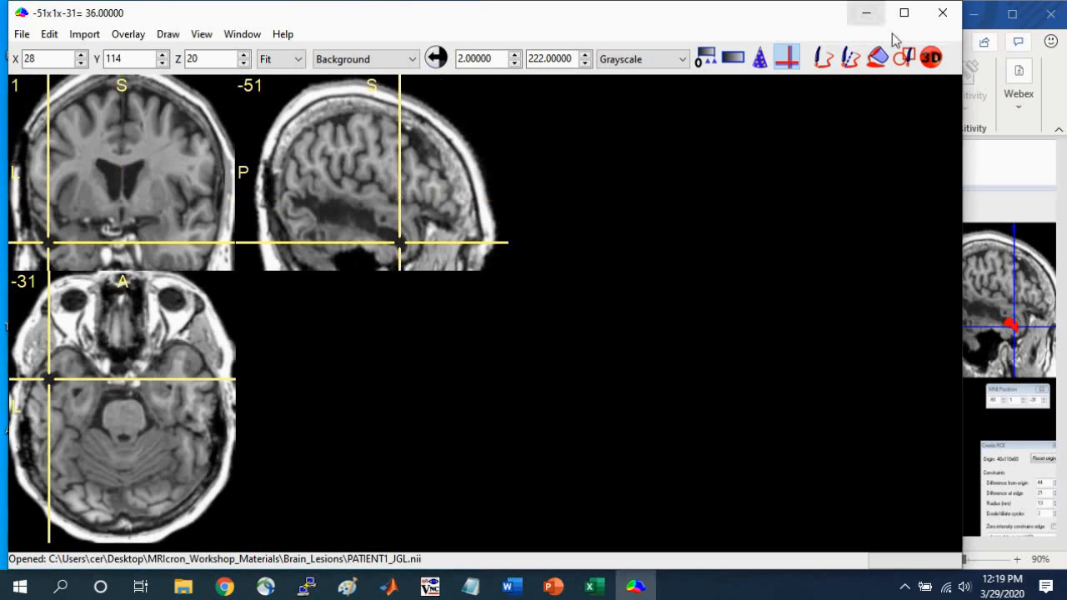
- Start a 3D bubble at the crosshair and place its Create ROI dialog where it stays visible beside the Lesion Drawing Guide
click(930, 60)
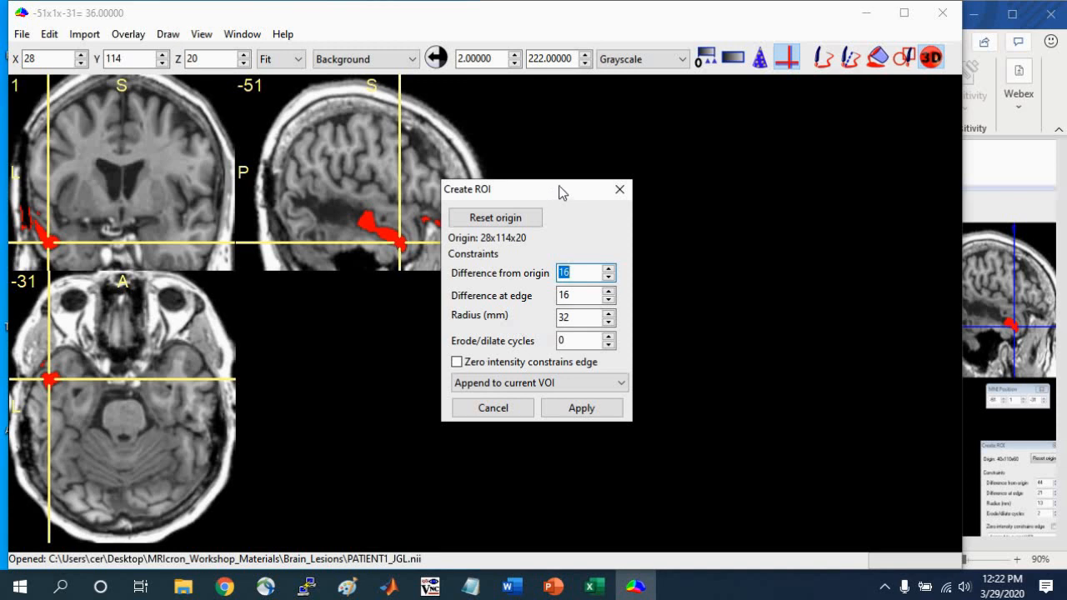
mouse_move(555, 196)
mouse_down()
mouse_move(449, 262)
mouse_move(364, 292)
mouse_up()
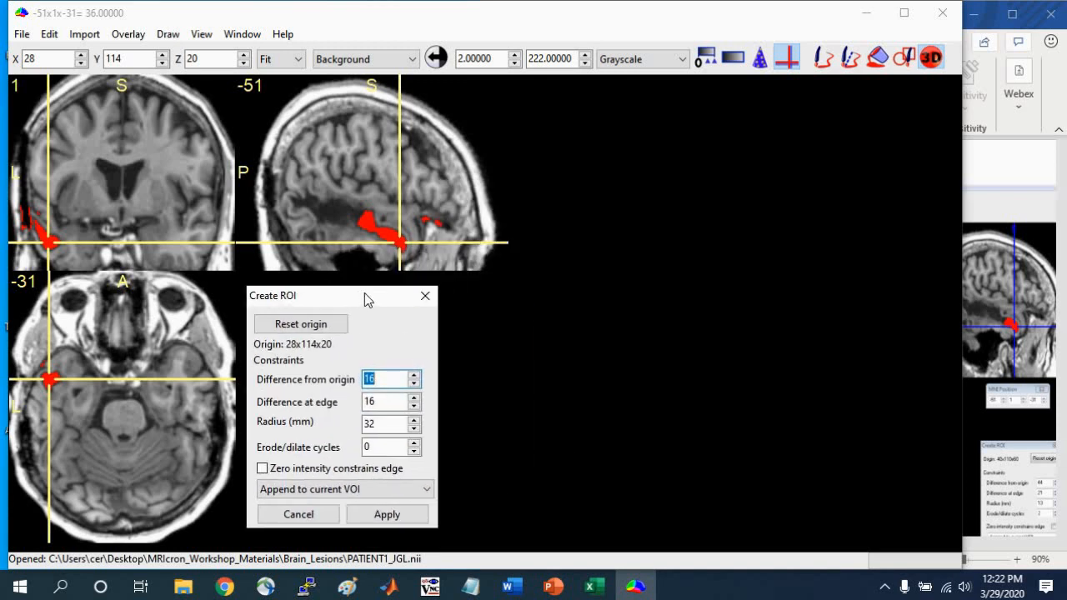
click(1006, 156)
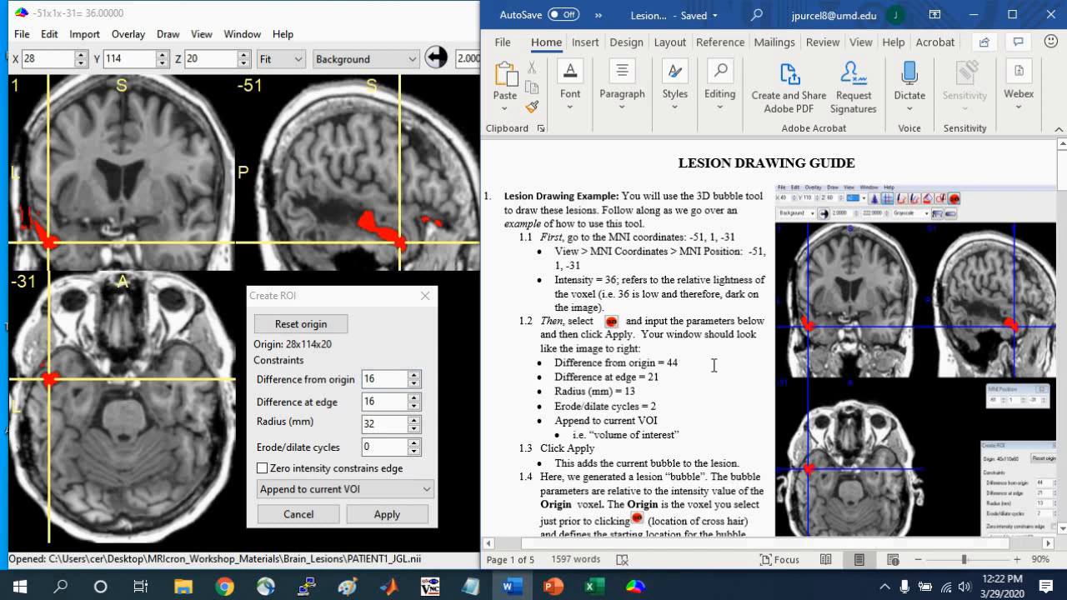
- Set the bubble's difference from origin to 44, difference at edge to 21, radius to 13 mm and erode/dilate cycles to 2
double_click(384, 381)
text(44)
key(Tab)
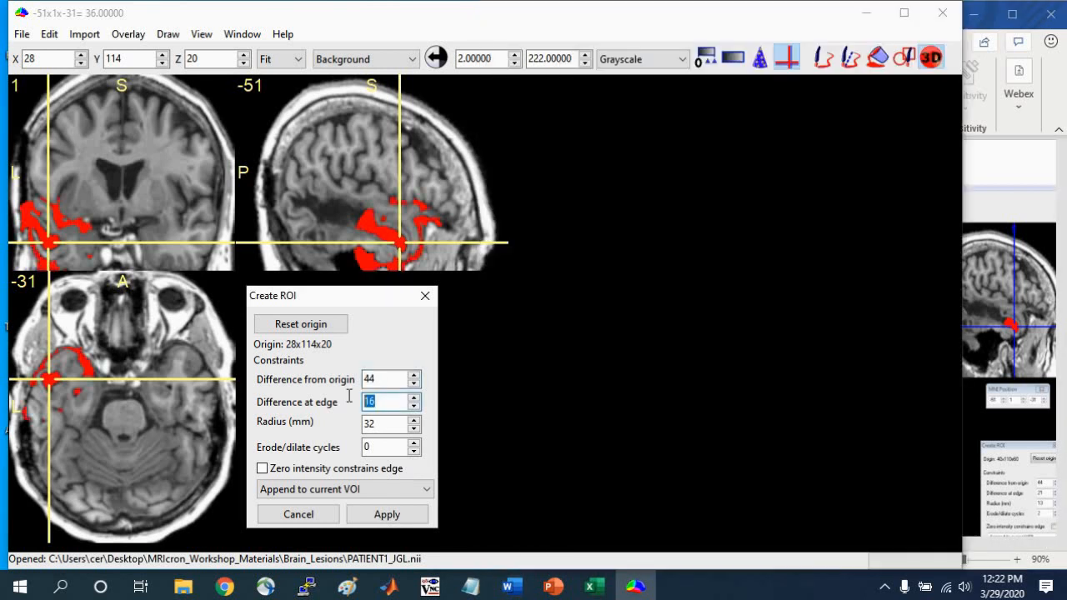
text(21)
key(Tab)
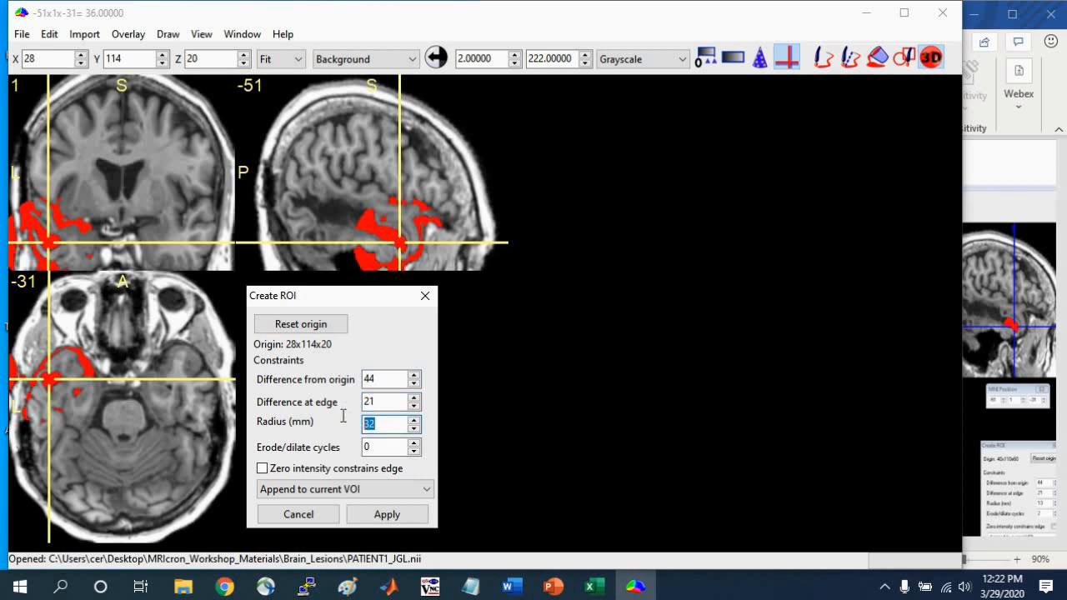
text(13)
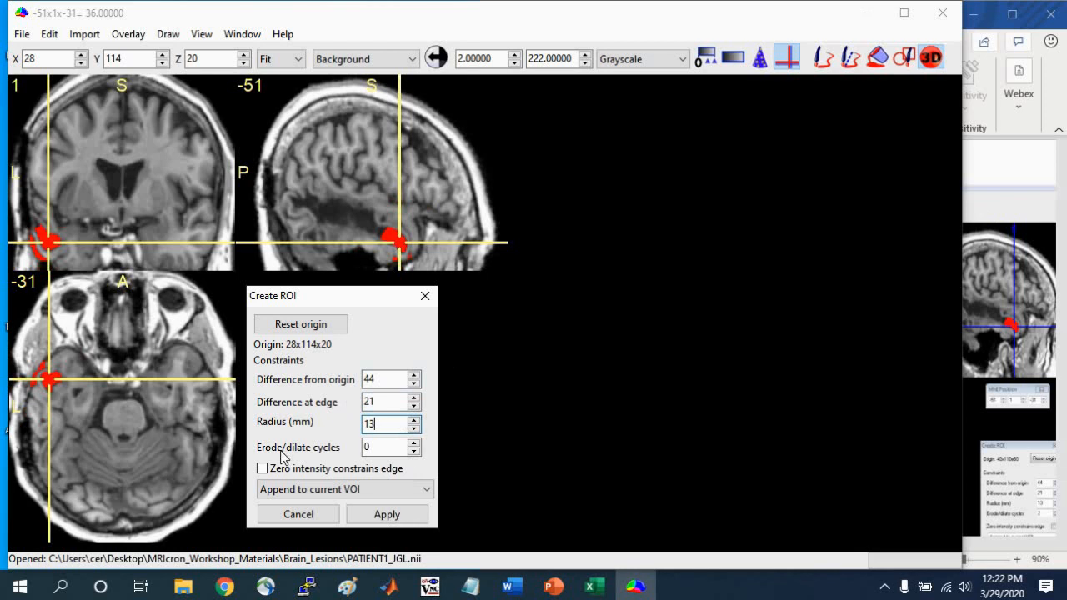
click(413, 444)
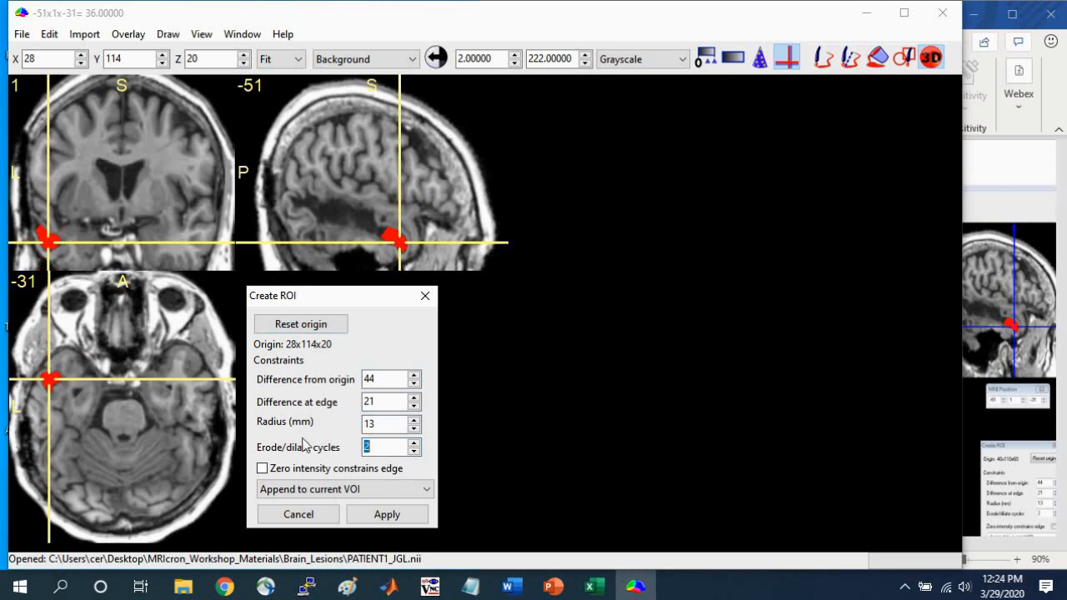
- Read the appendix of the Lesion Drawing Guide explaining the bubble parameters and the conceptual voxel example
click(1047, 212)
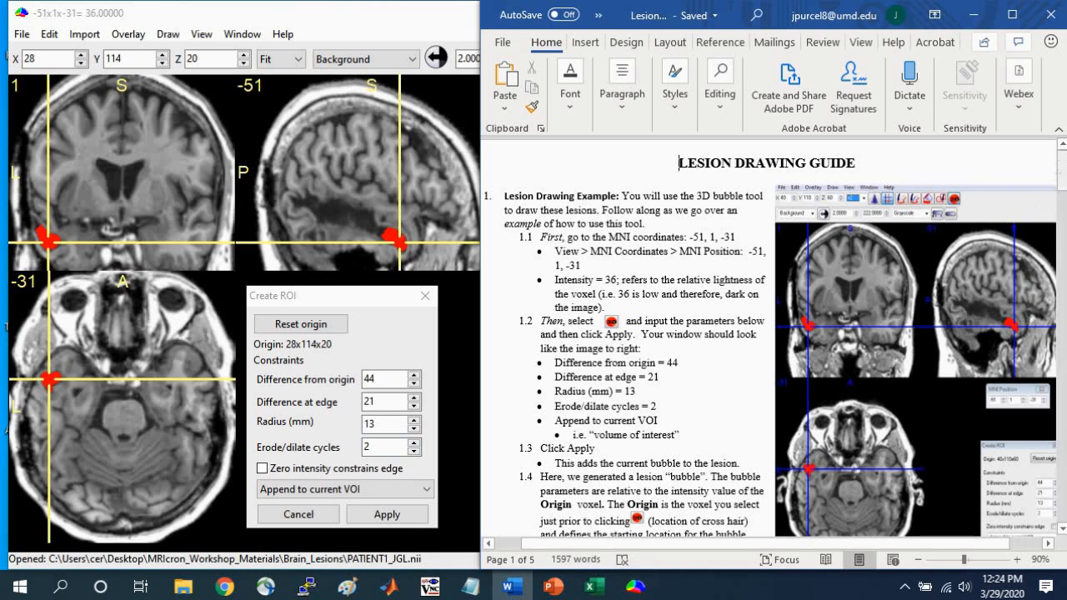
drag(1063, 173, 1064, 437)
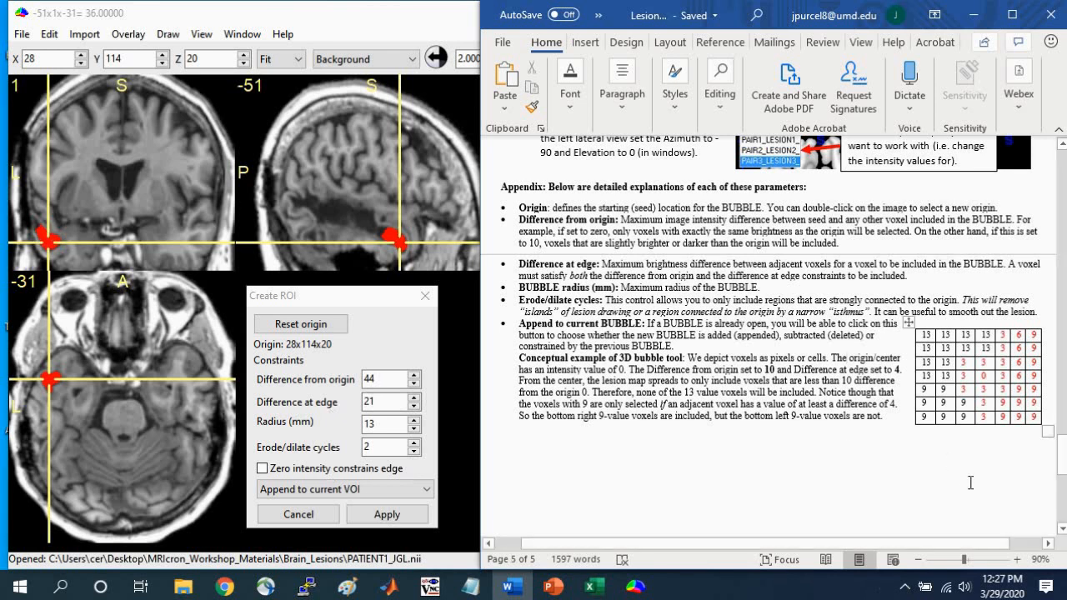
scroll(847, 359, up, 1)
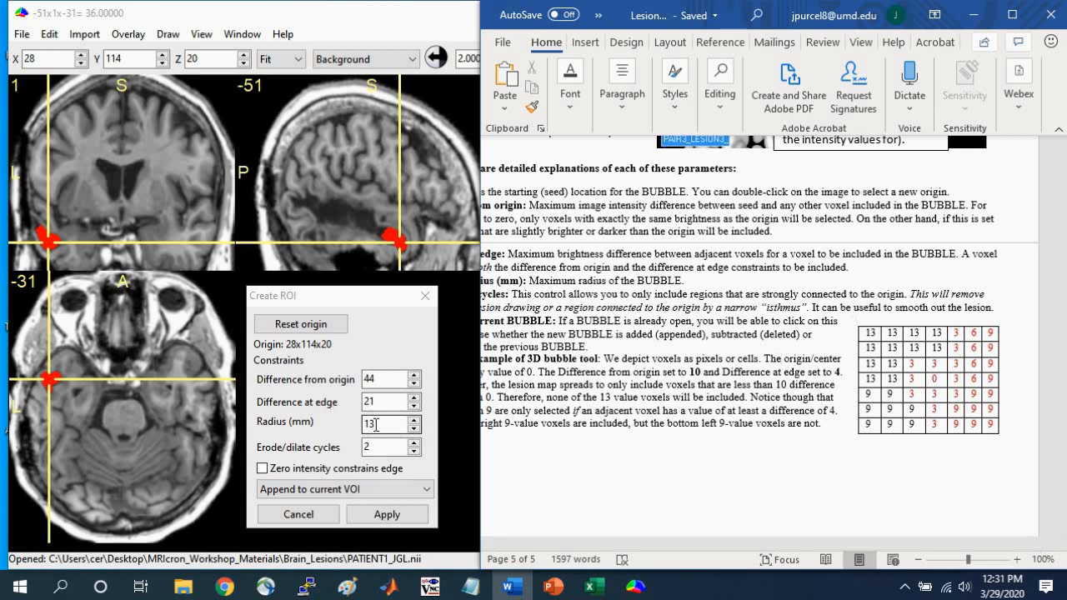
text(3)
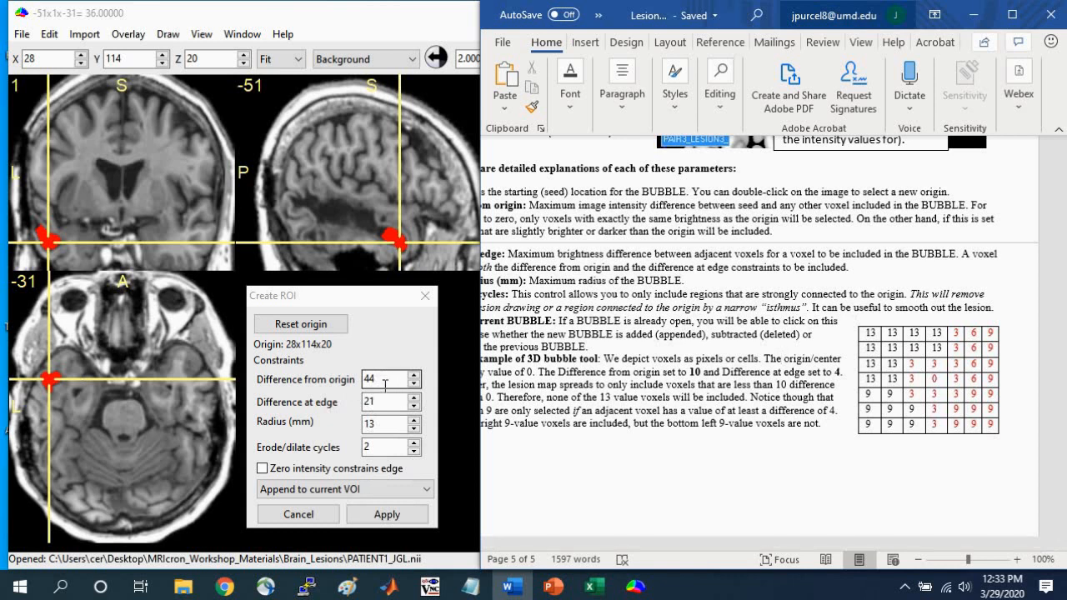
- Set both the bubble's difference from origin and its difference at edge to 255
drag(387, 381, 352, 377)
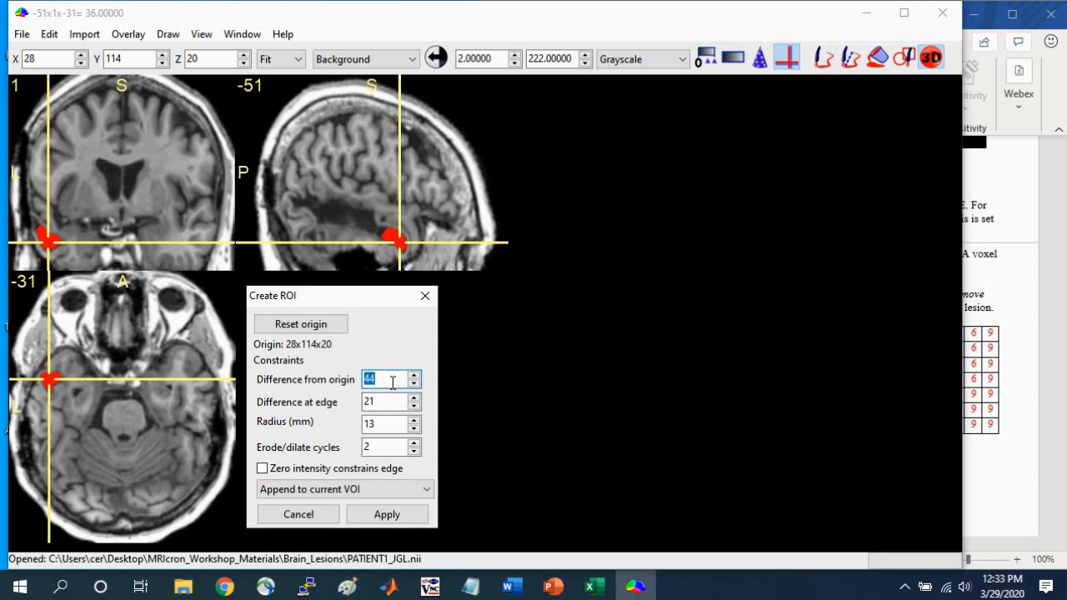
text(255)
key(Tab)
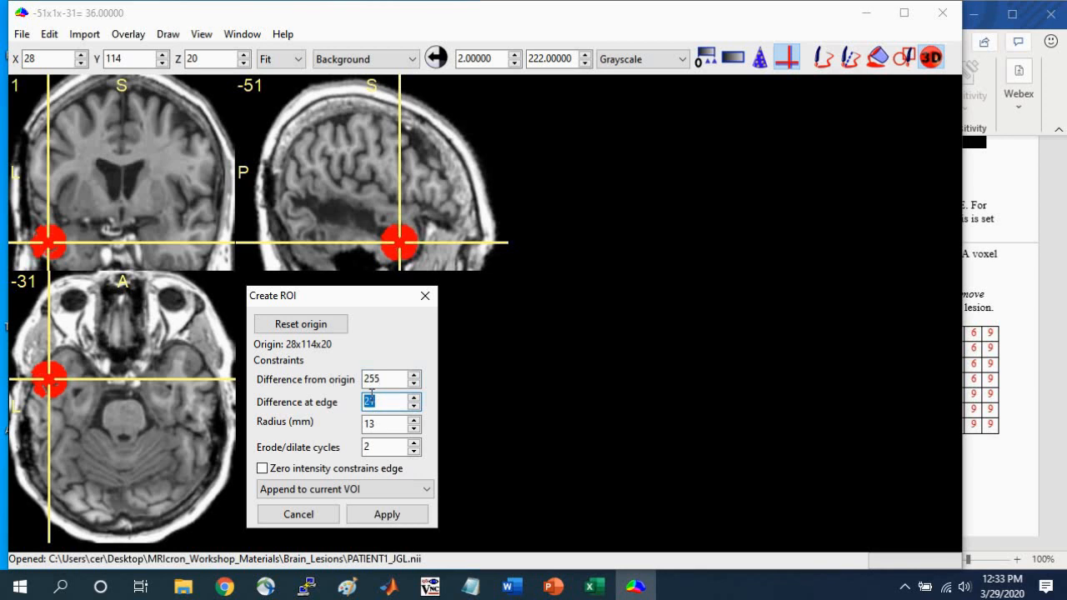
text(255)
- Raise the bubble's radius past 21 mm and bring it back down to 13 mm
click(413, 420)
click(414, 421)
click(413, 420)
click(413, 420)
click(414, 420)
click(414, 420)
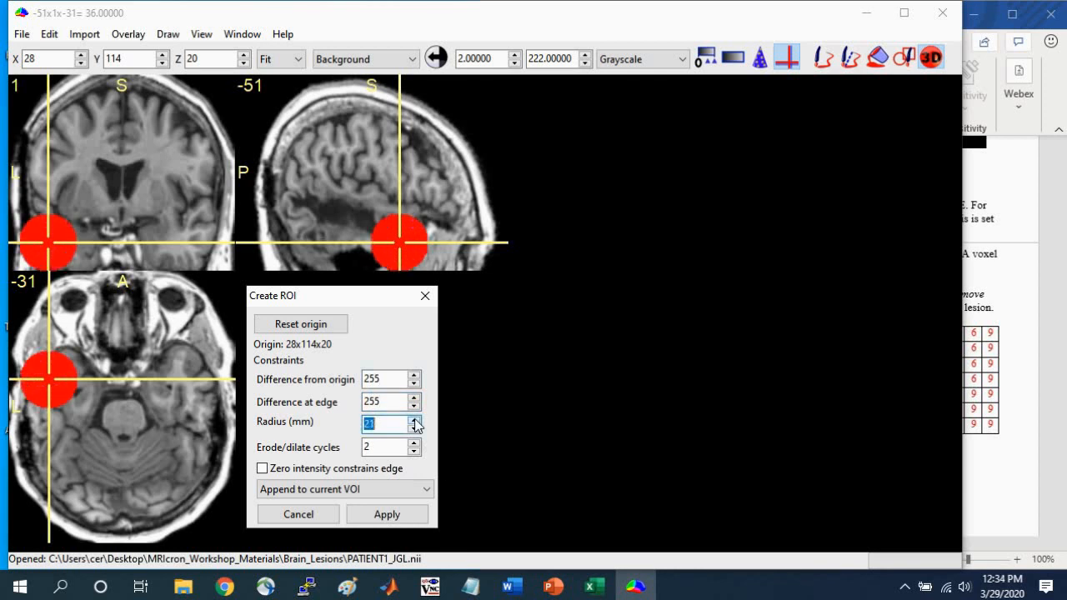
click(415, 420)
click(415, 420)
click(413, 429)
click(414, 429)
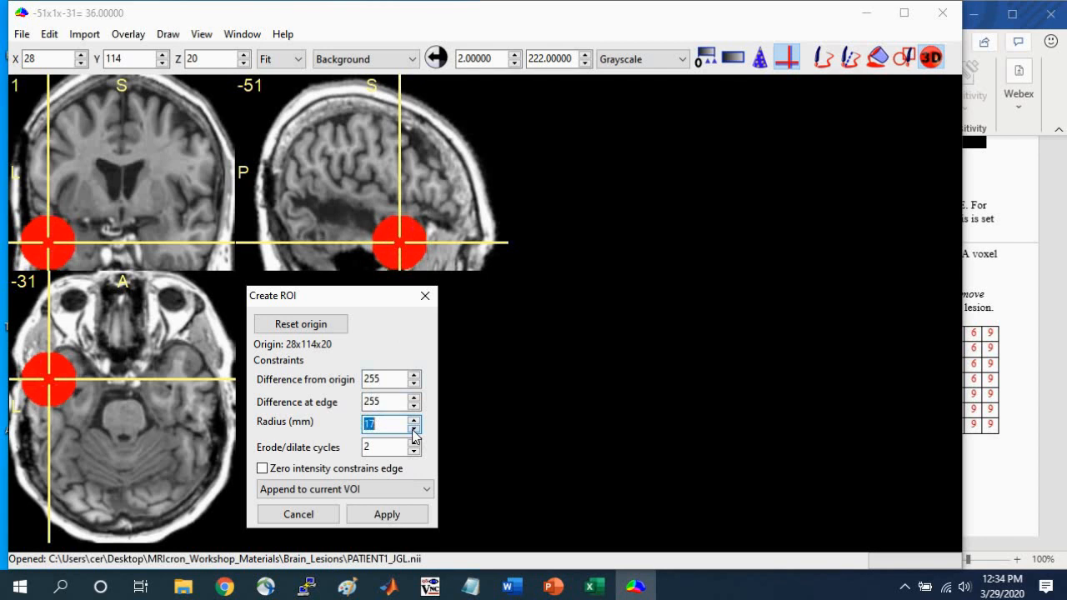
click(414, 429)
click(413, 429)
click(414, 429)
click(414, 430)
click(413, 429)
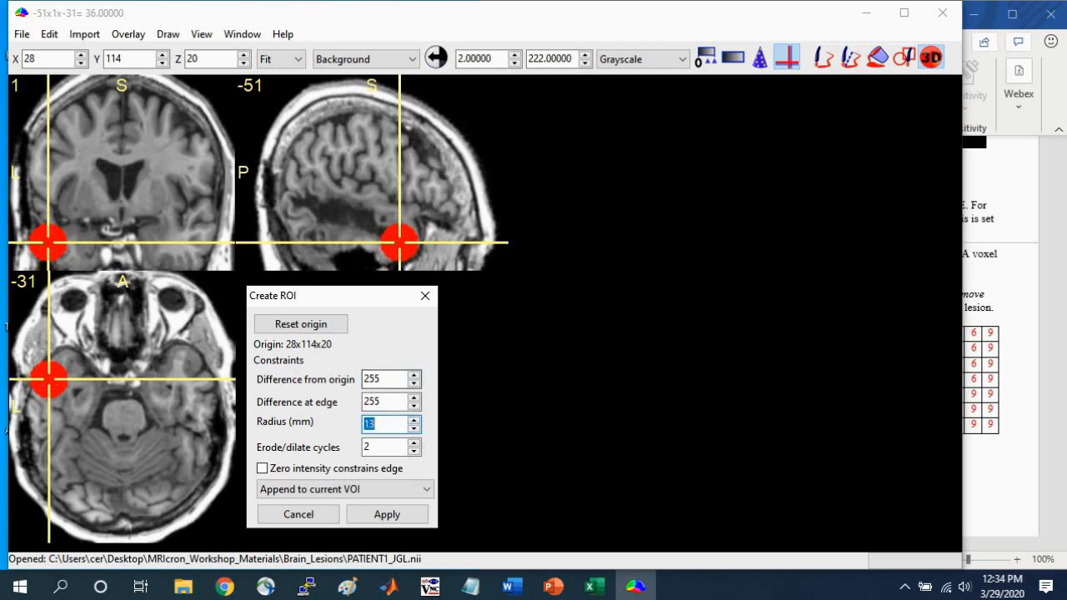
- Return the bubble to the guide's values, difference from origin 44 and difference at edge 21, and apply it to the lesion
click(1039, 420)
drag(1056, 397, 1036, 158)
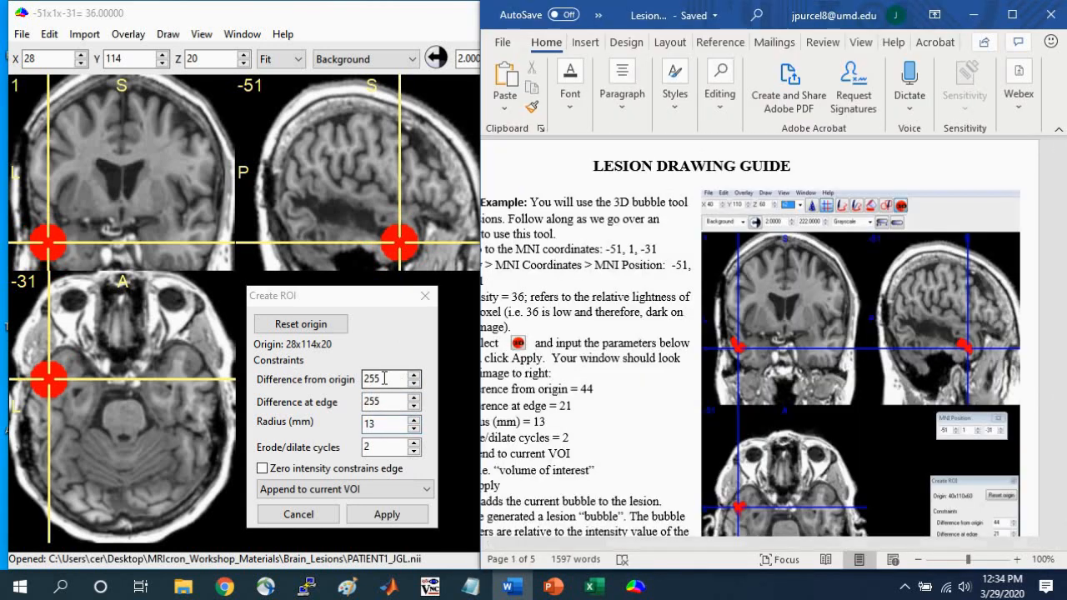
double_click(371, 379)
text(44)
key(Tab)
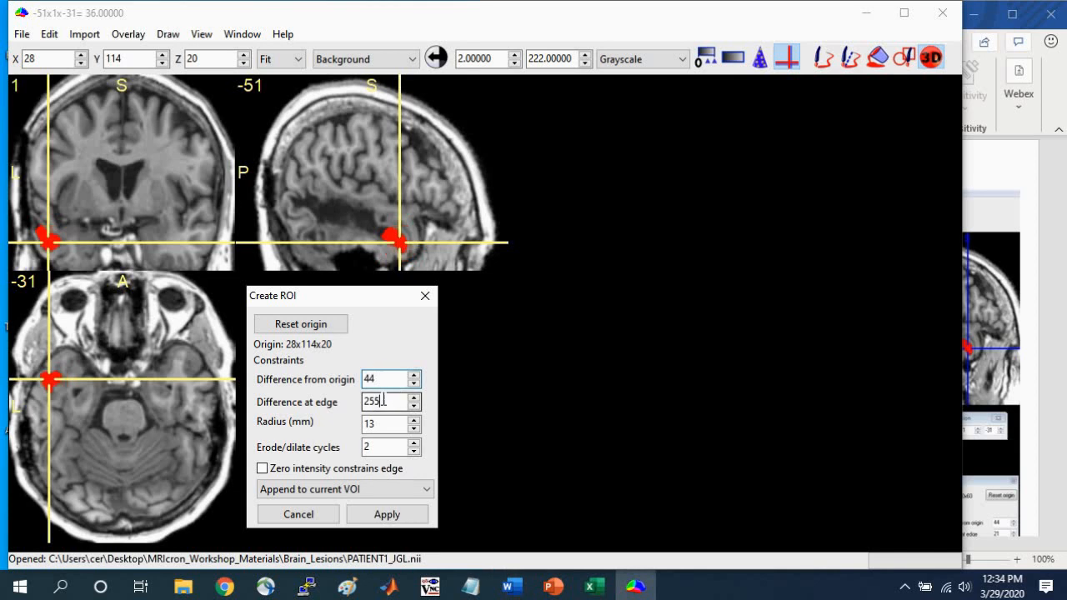
text(21)
click(383, 512)
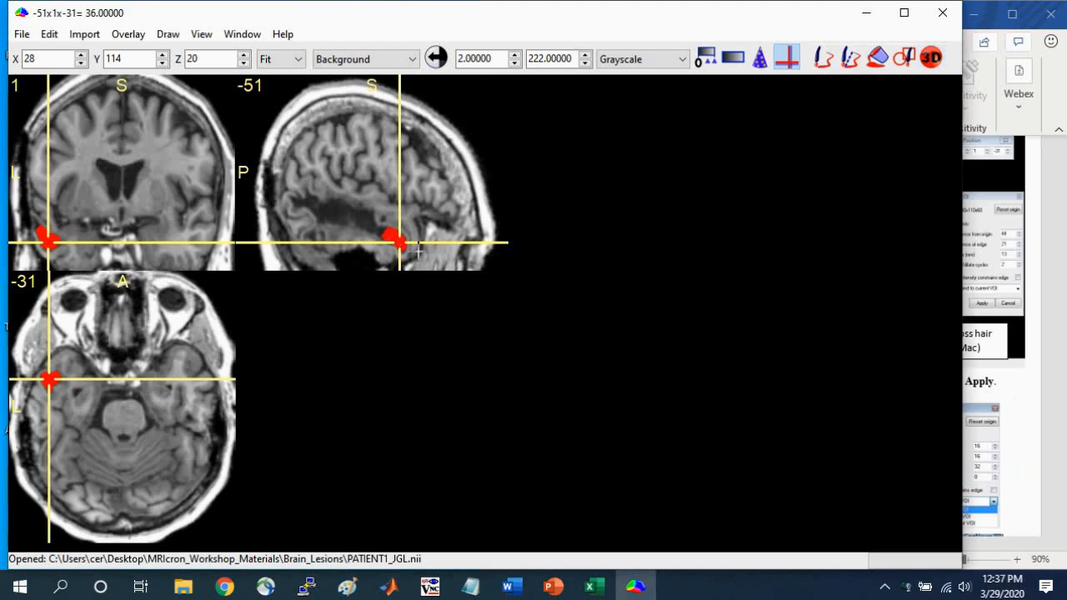
- Append a bubble with a 22 mm radius at about MNI -51, -18, -20, in the dark area just behind the first bubble
click(371, 225)
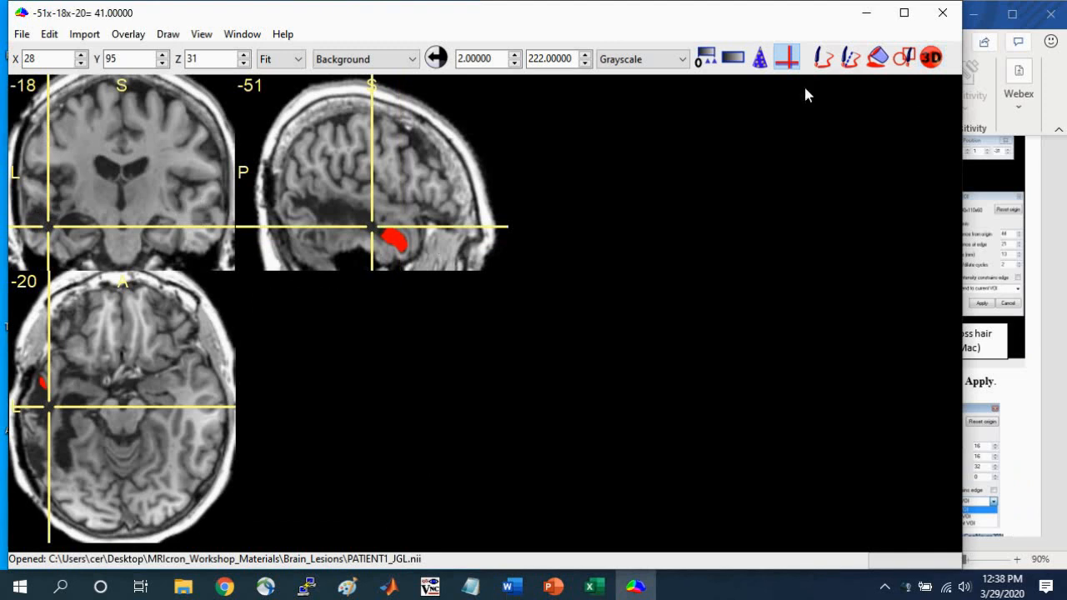
click(931, 58)
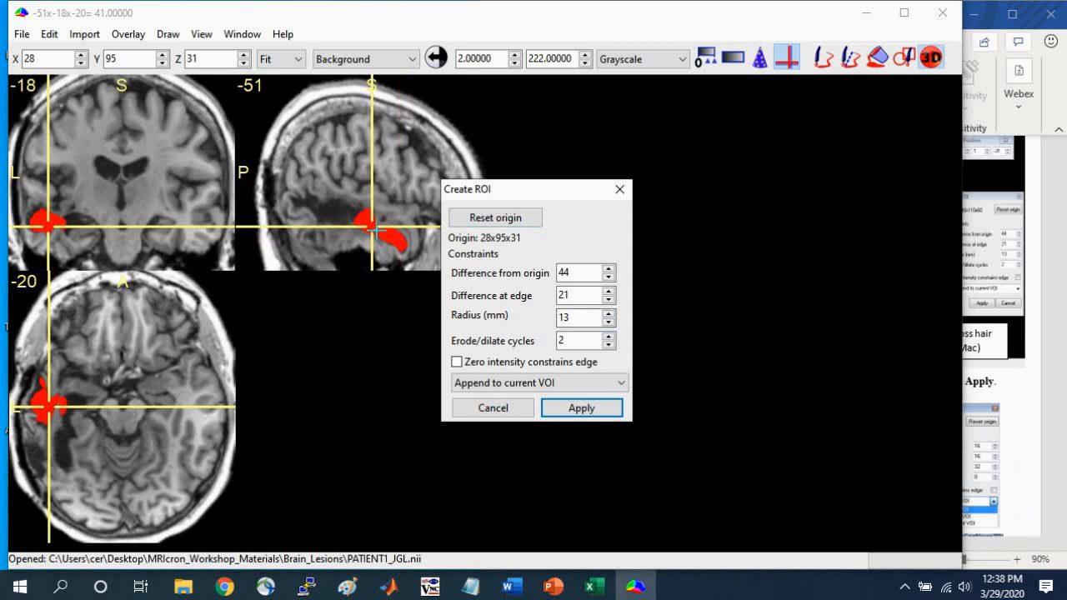
click(610, 314)
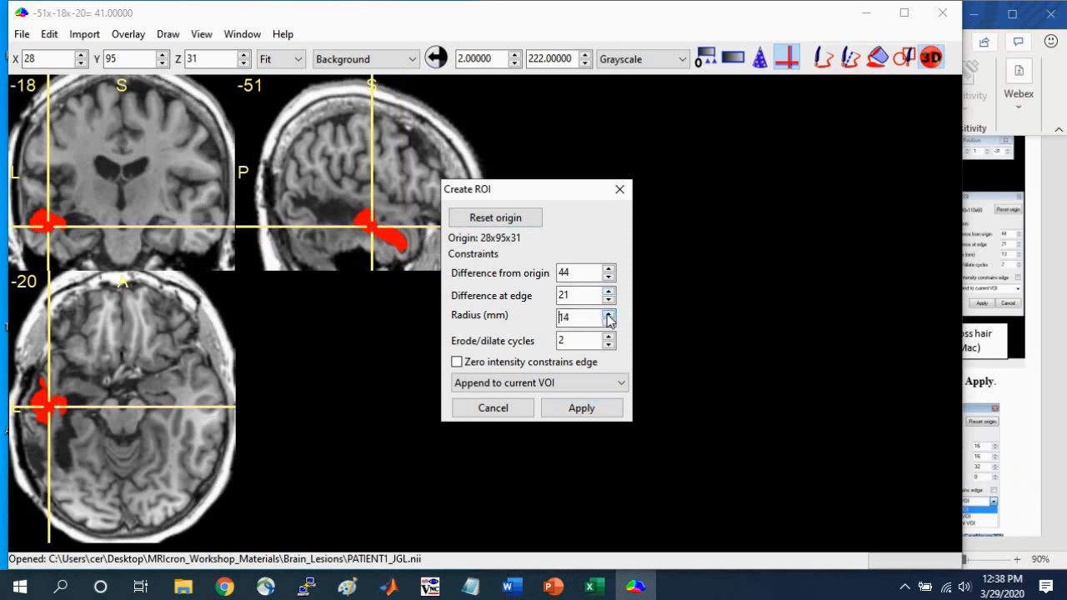
click(610, 315)
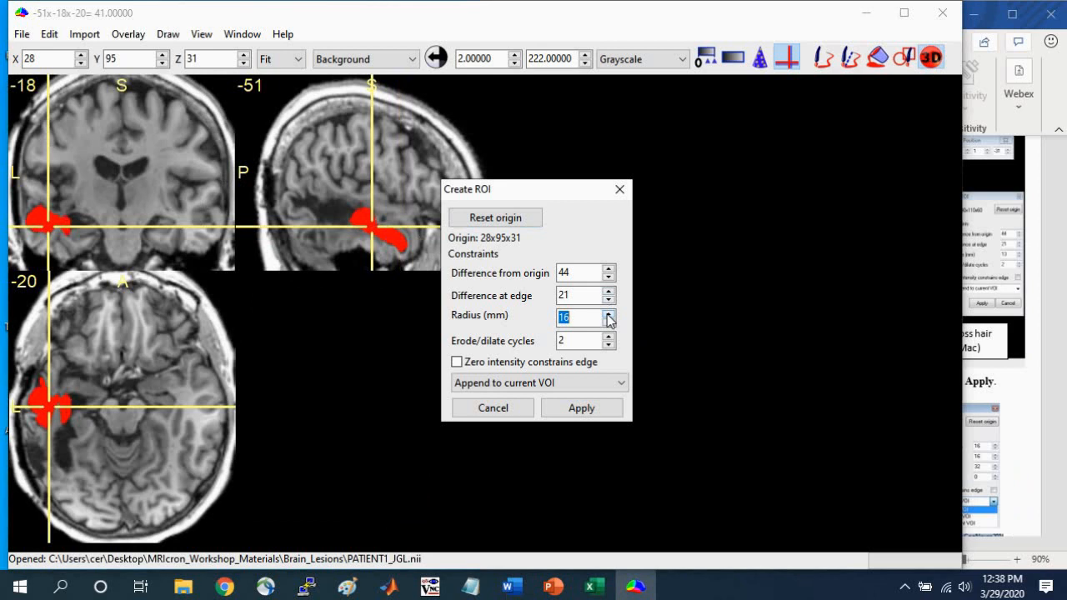
click(609, 315)
click(609, 315)
click(610, 315)
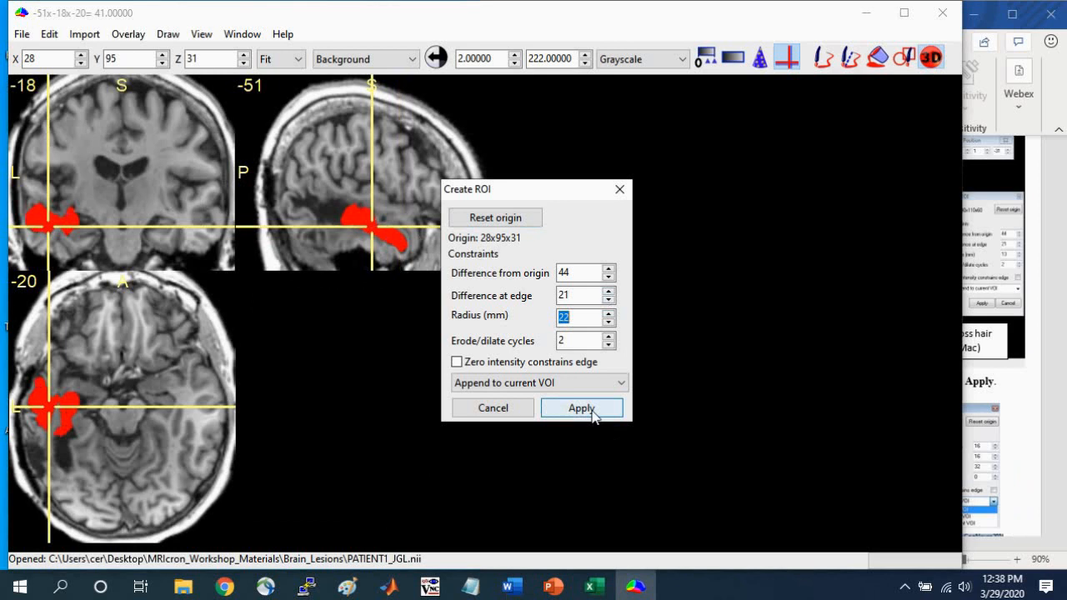
click(582, 408)
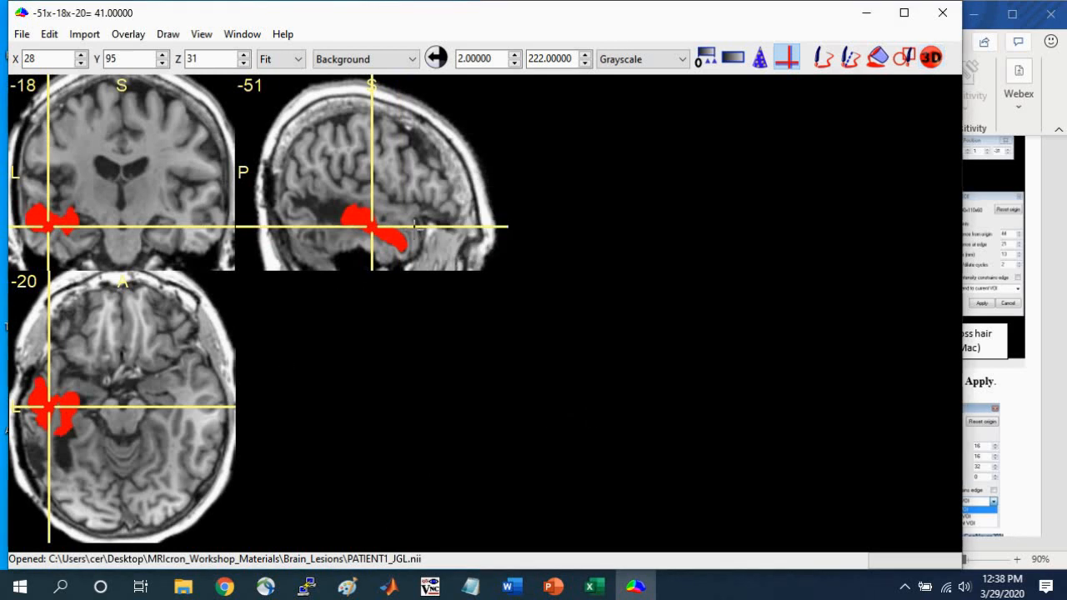
- Append a bubble with a 19 mm radius at about MNI -51, -40, -13, at the posterior end of the drawn lesion
click(340, 216)
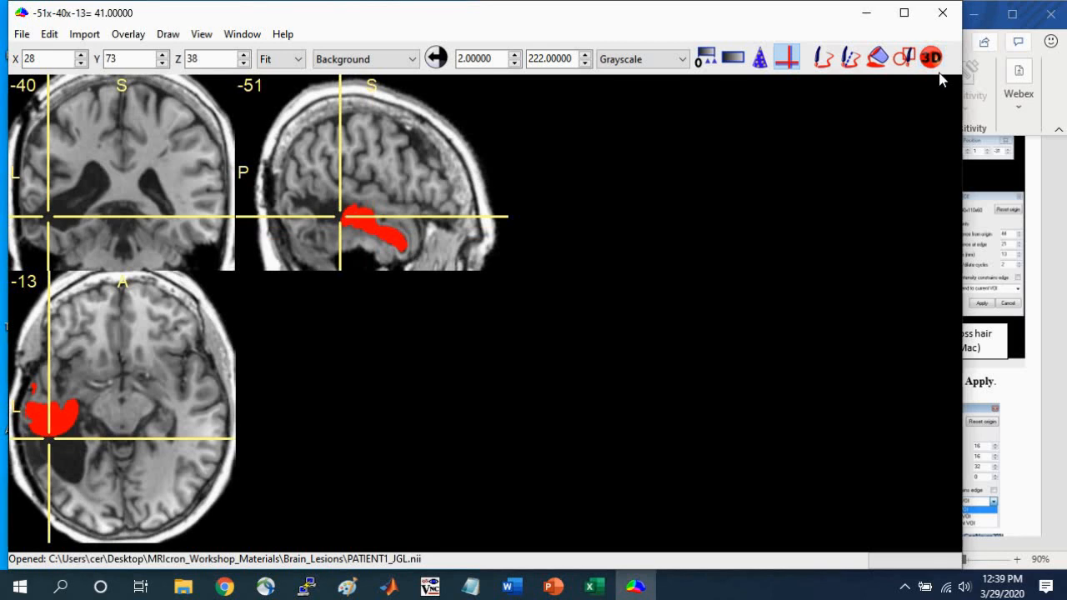
click(931, 60)
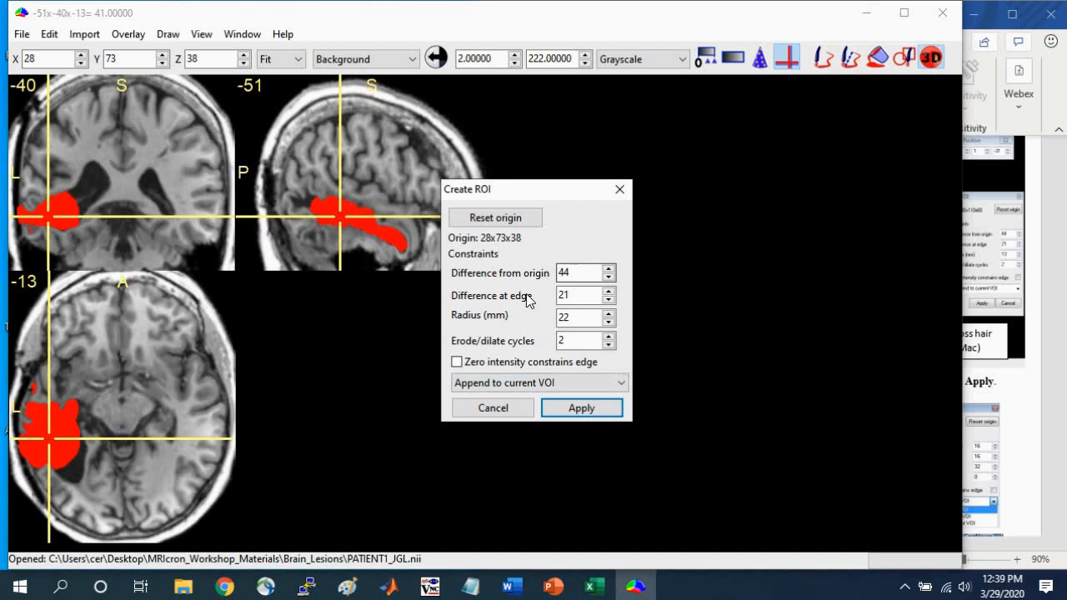
click(608, 323)
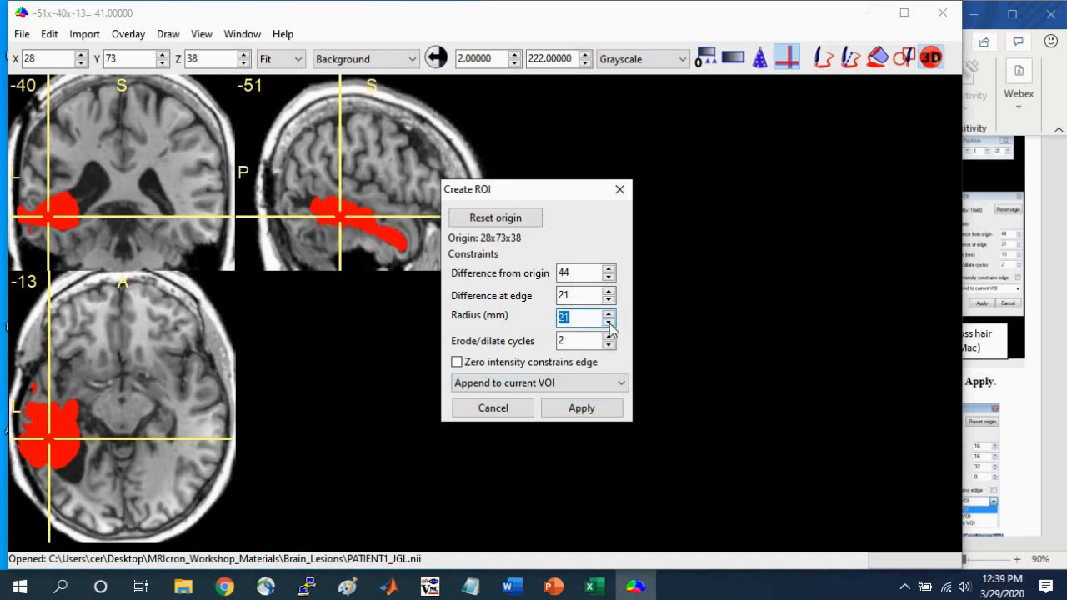
click(609, 322)
click(609, 323)
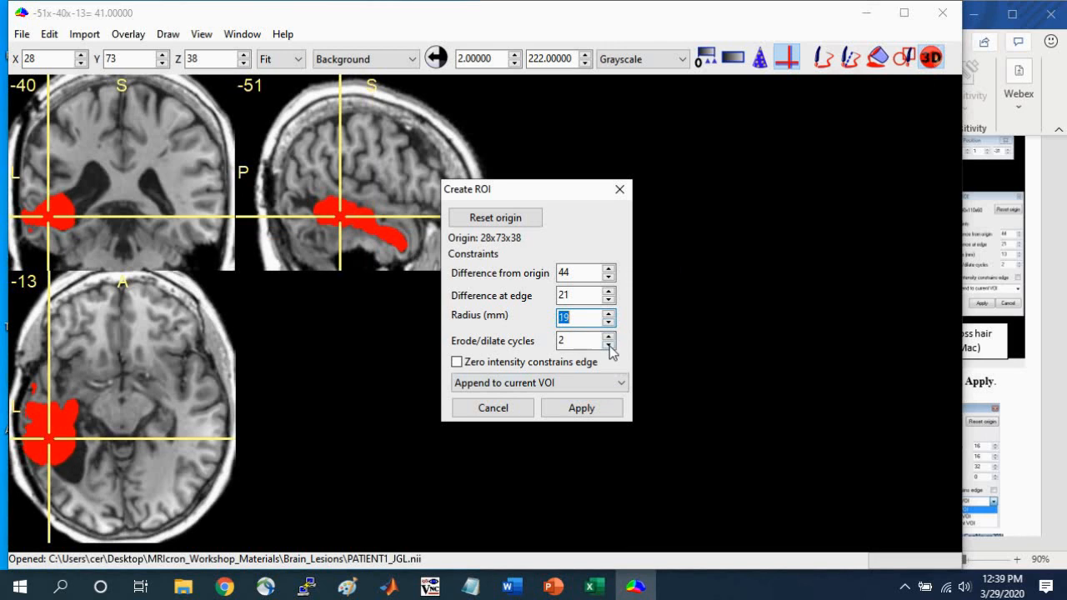
click(609, 345)
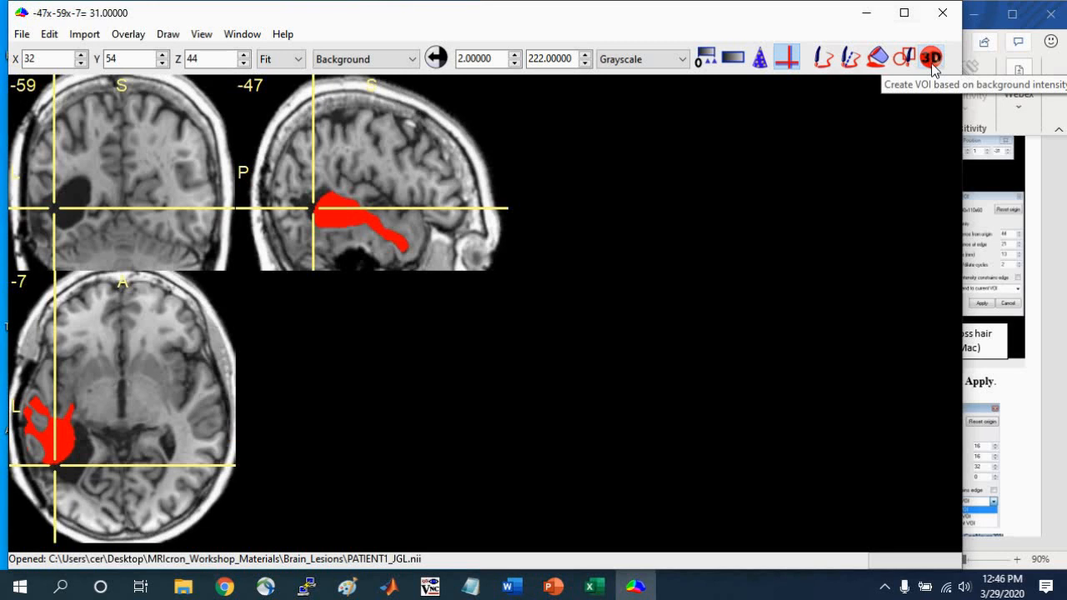
- Append a bubble with an 18 mm radius at about MNI -27, -59, 5, resetting the bubble's origin to that crosshair position
click(931, 57)
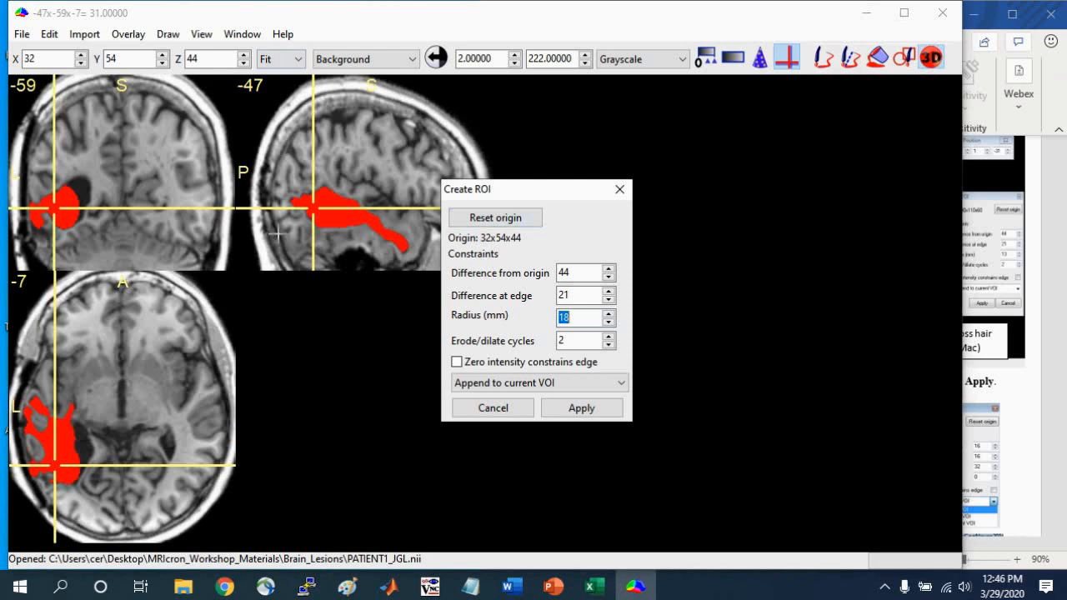
click(81, 191)
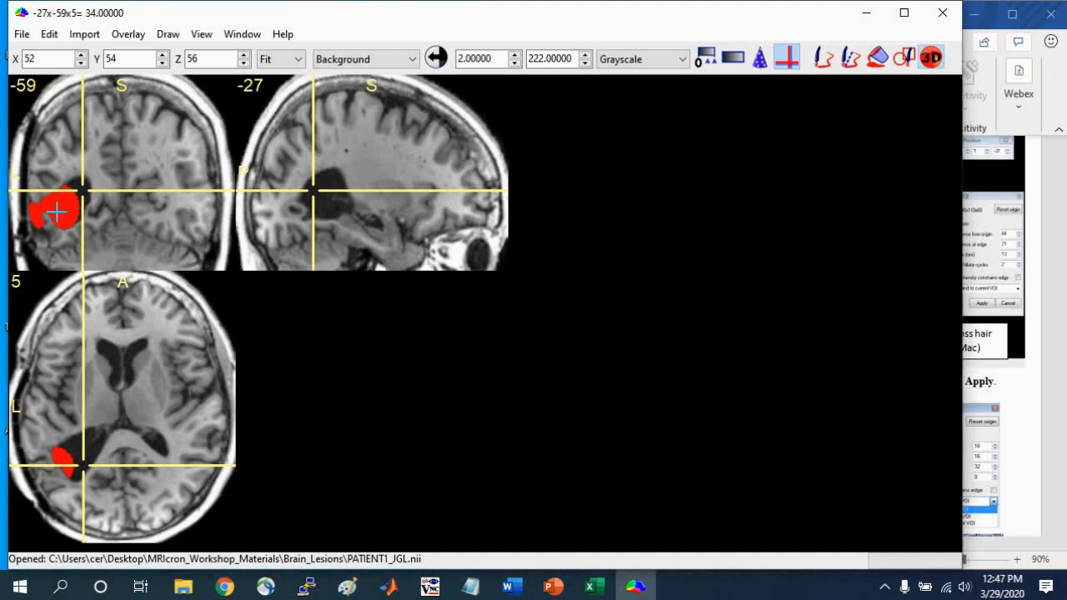
click(931, 58)
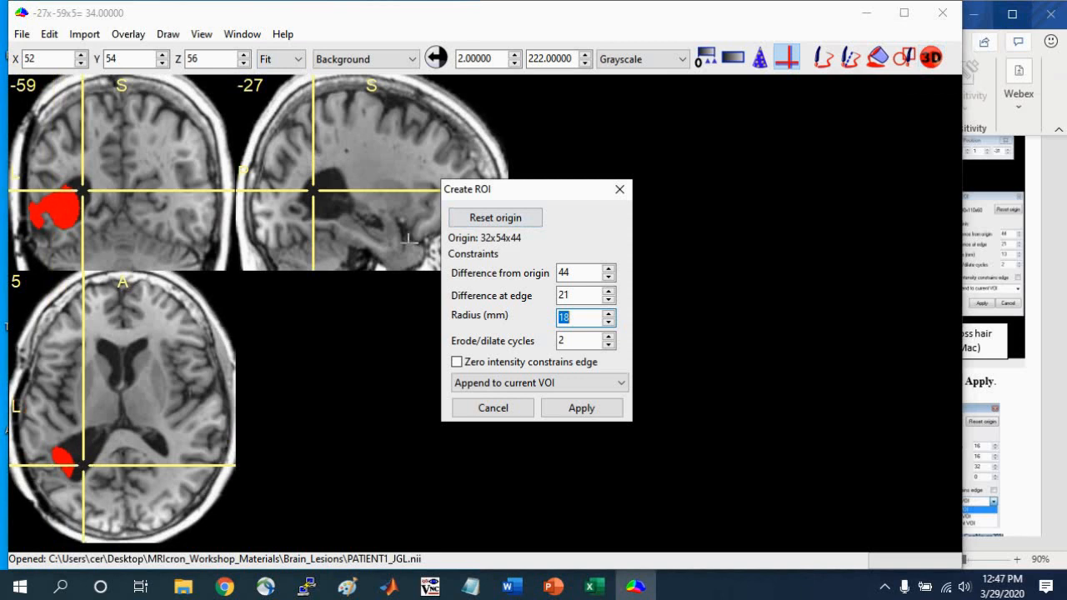
click(503, 222)
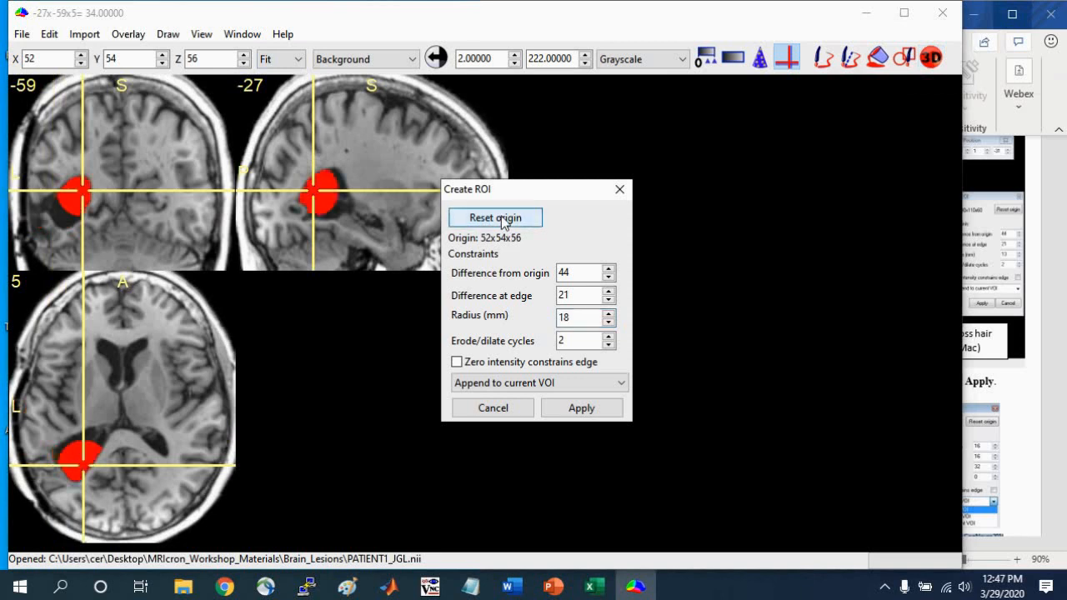
click(583, 409)
- Append a bubble with a 21 mm radius at about MNI -45, -58, -9, in the unfilled dark area beside the previous bubble
click(60, 209)
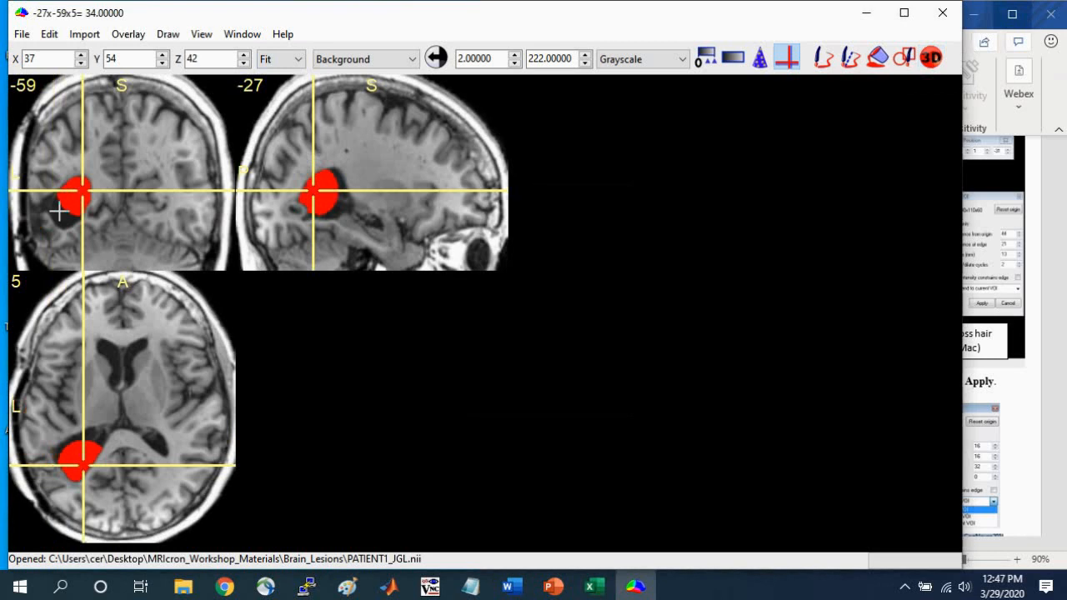
click(57, 465)
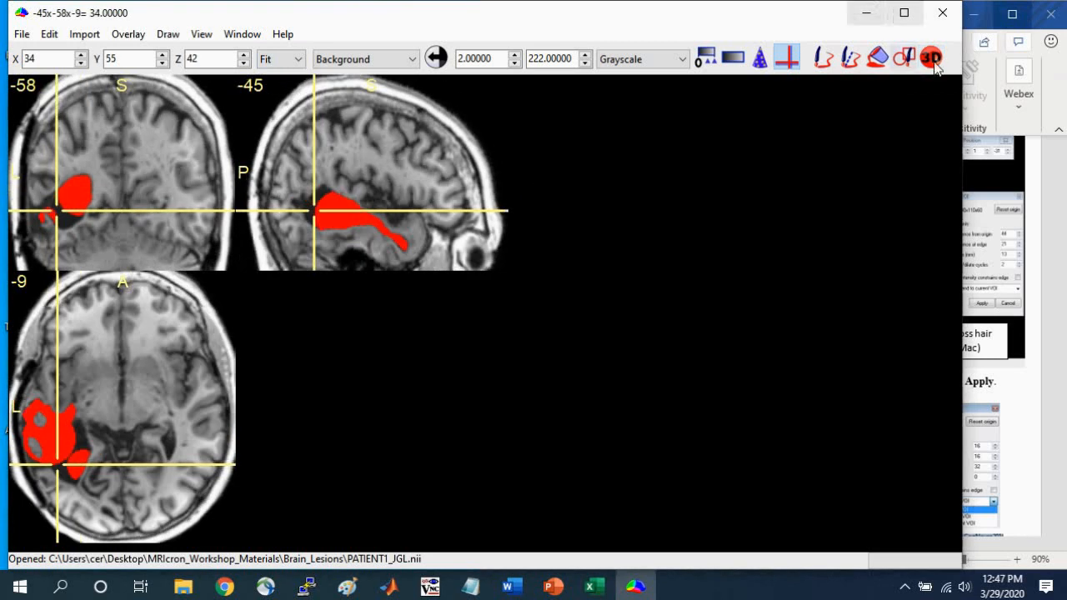
click(931, 57)
click(508, 220)
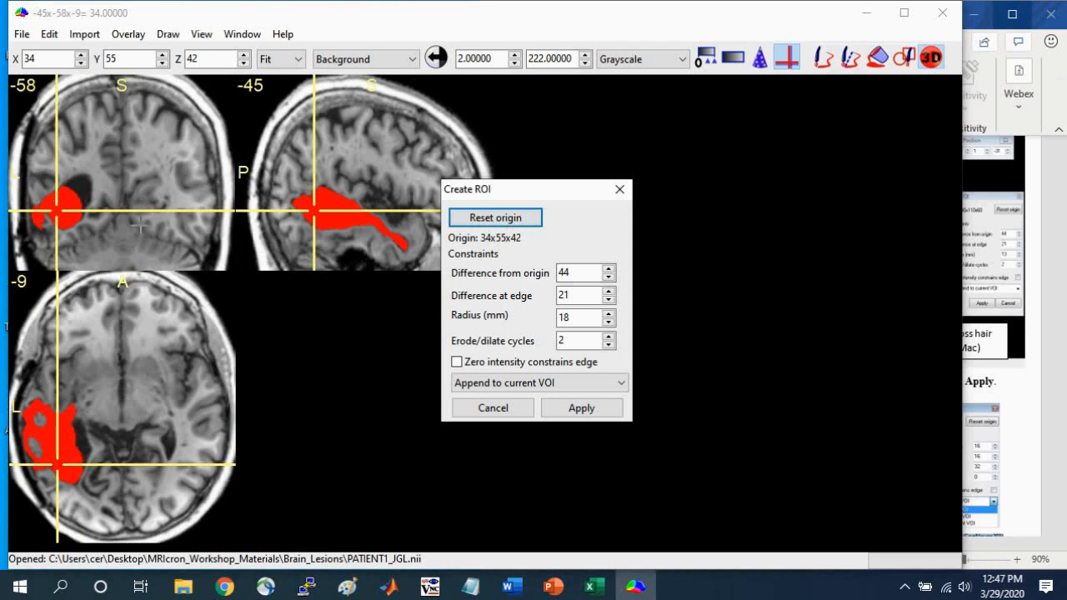
click(609, 314)
click(609, 314)
click(609, 314)
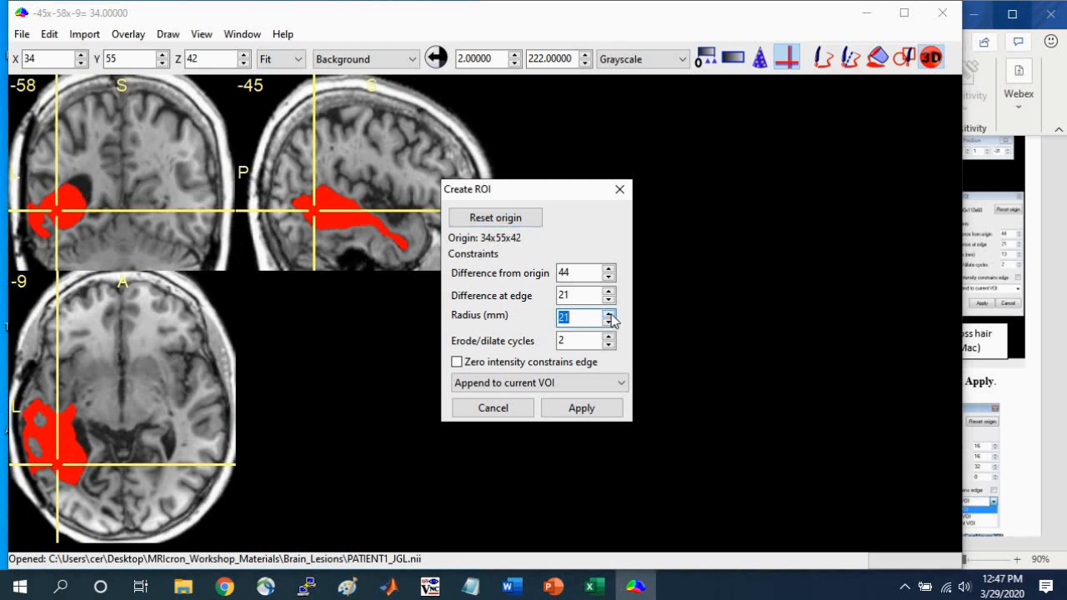
click(580, 408)
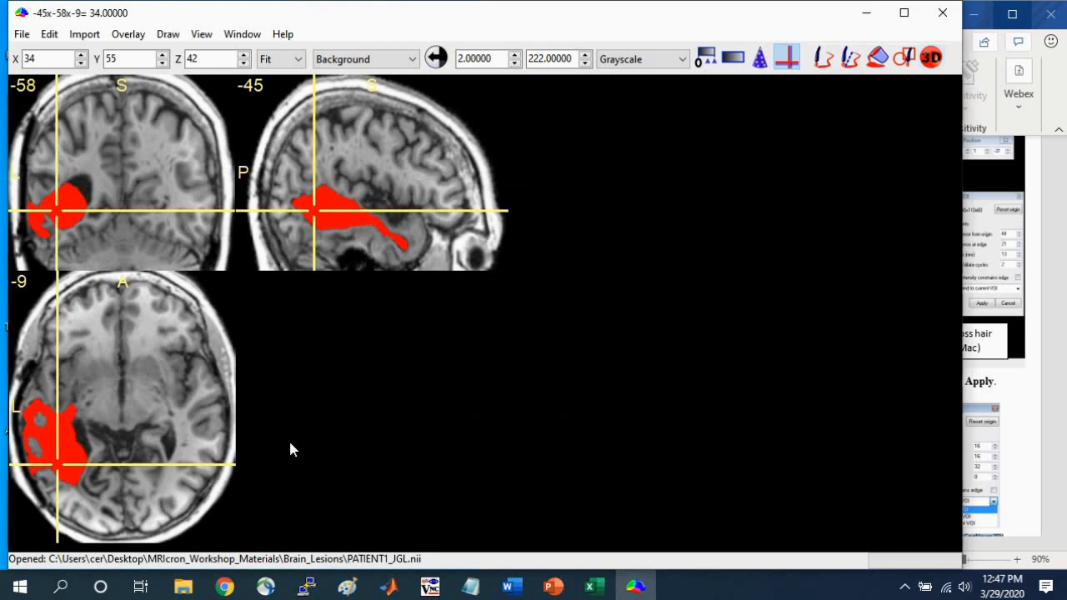
- Append another 21 mm radius bubble at about MNI -38, -43, 1, on the lesion's upper edge next to the left ventricle
click(74, 443)
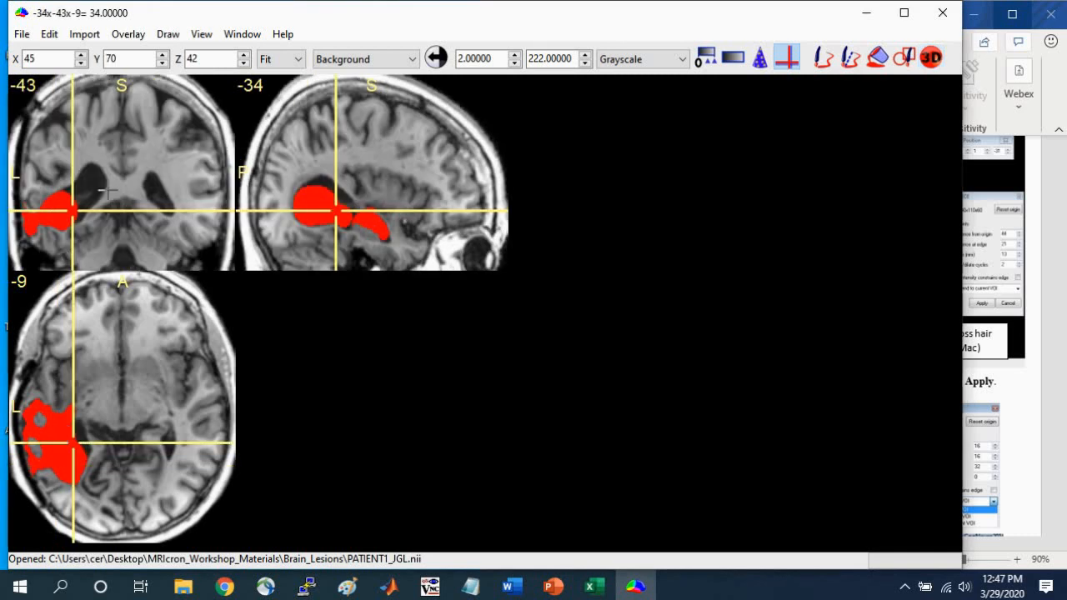
click(67, 197)
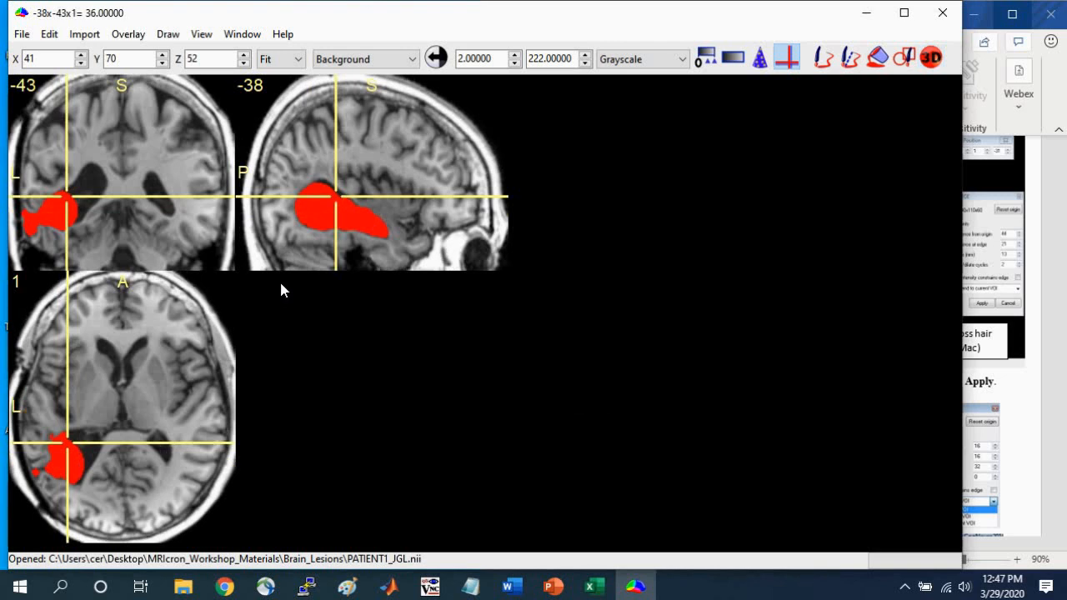
click(930, 58)
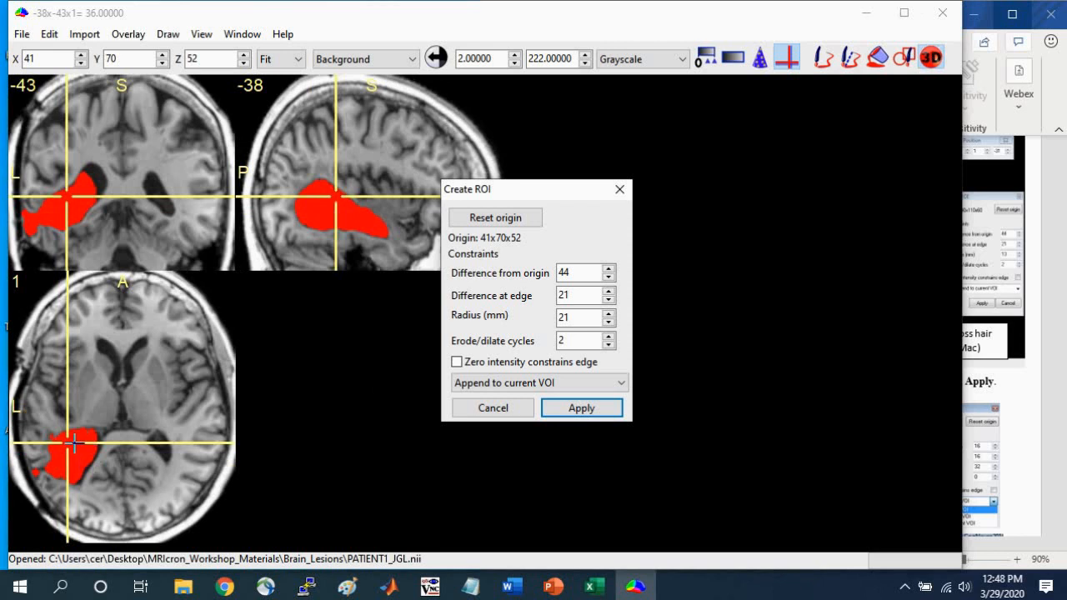
click(584, 407)
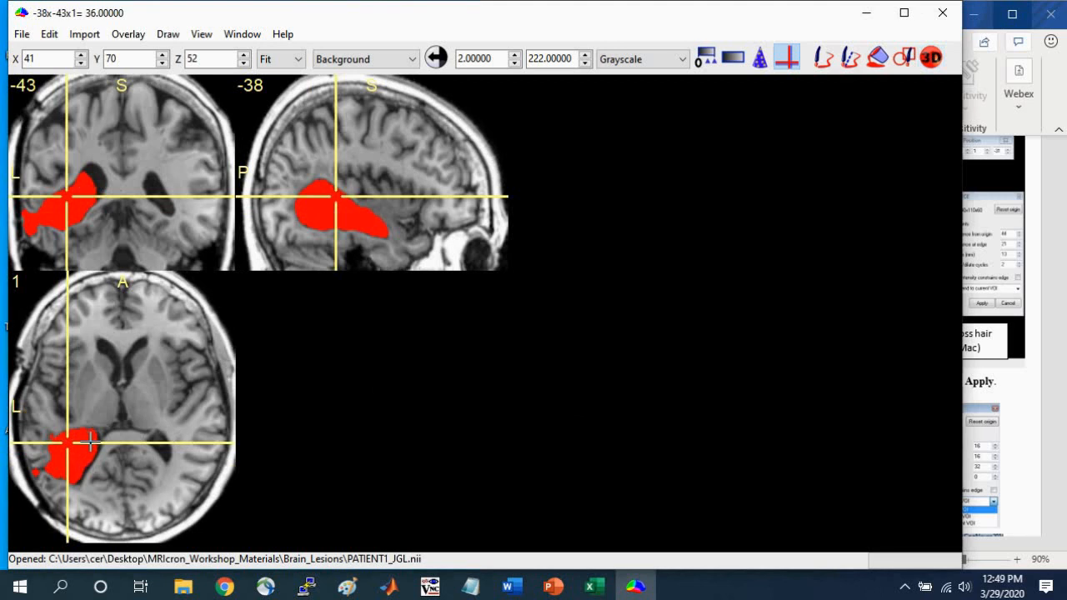
- Create a bubble inside the left ventricle at about MNI -20, -42, 1 and set it to Delete from current VOI
drag(90, 441, 93, 441)
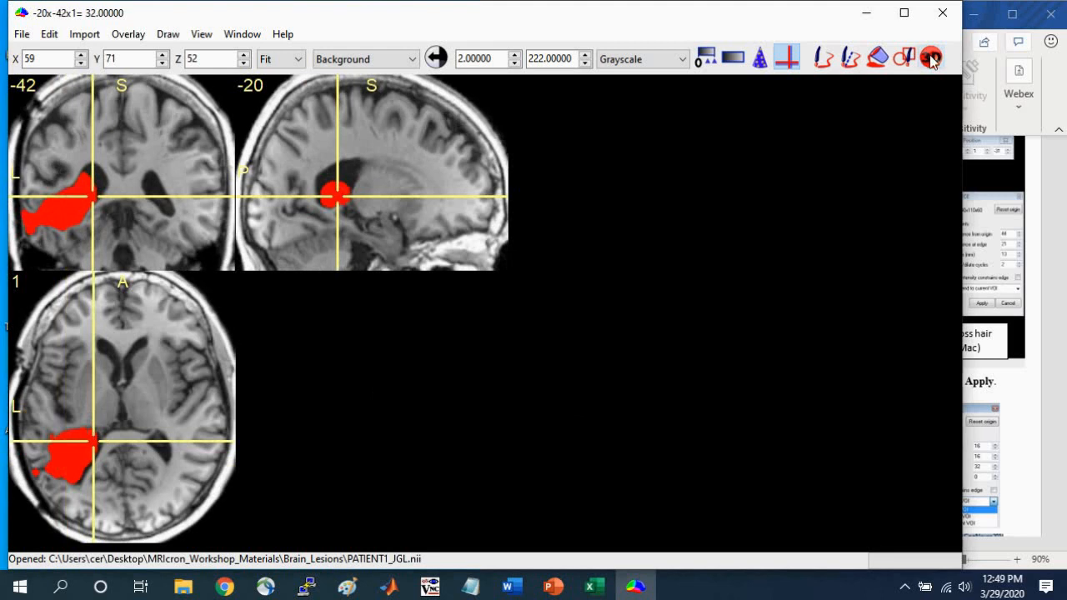
click(930, 59)
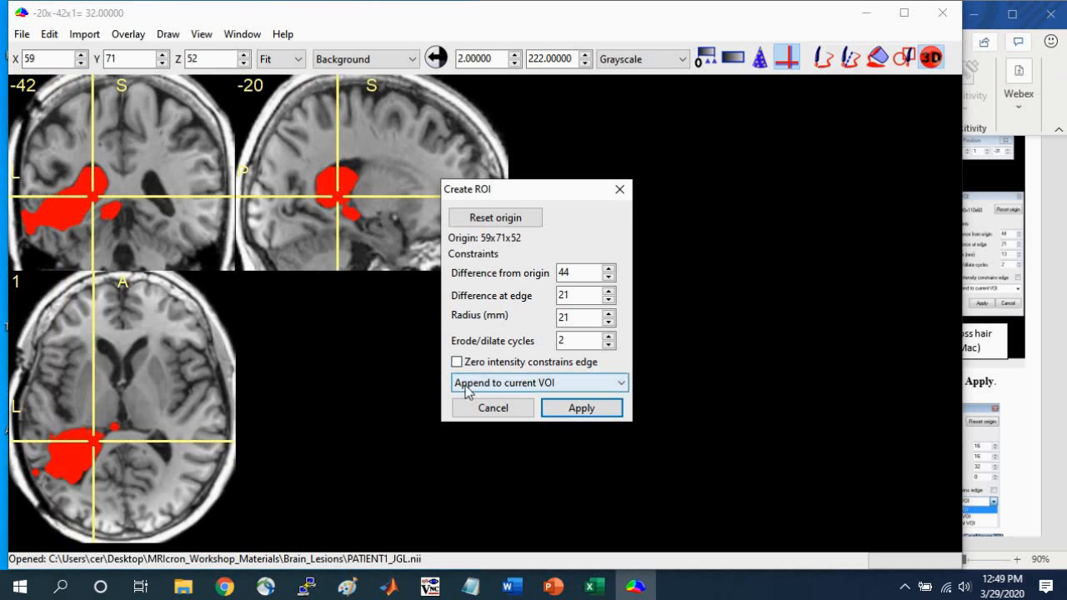
click(537, 385)
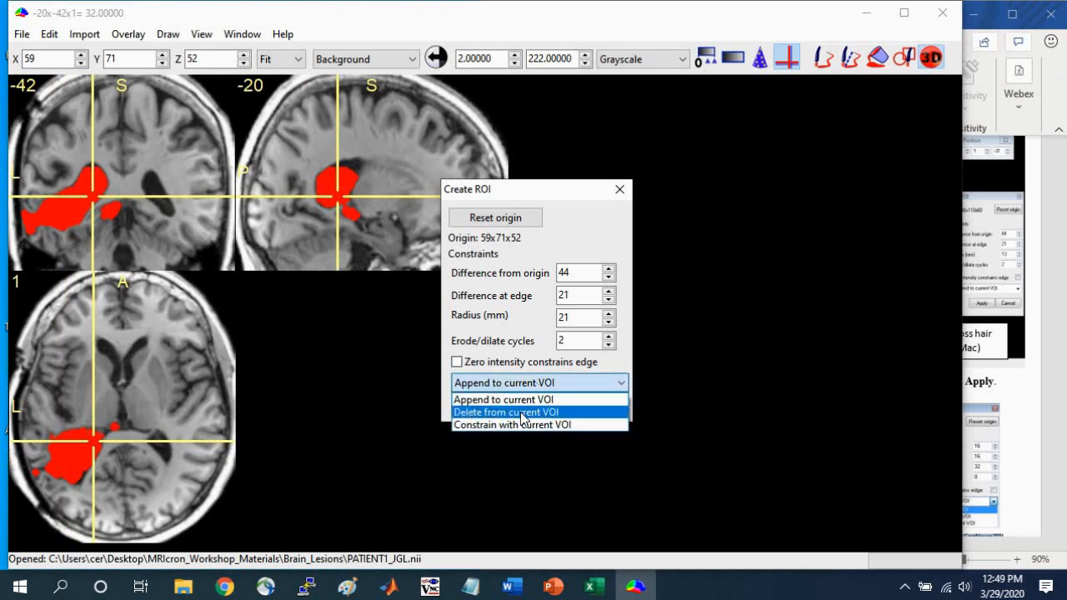
click(521, 412)
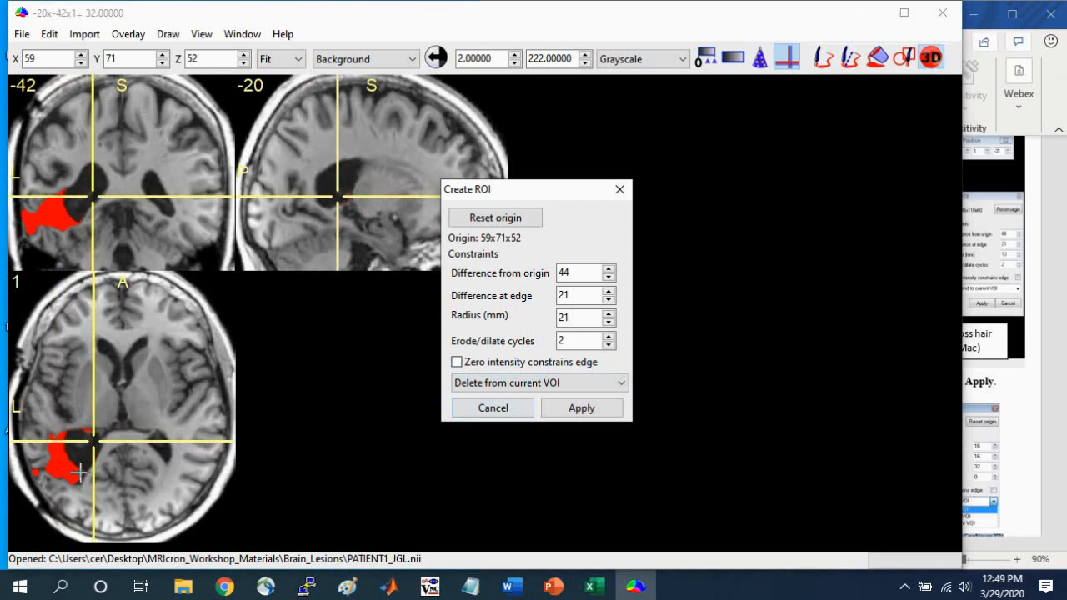
- Try smaller radii for the deleting bubble, set it to 14 mm and apply it to remove the ventricle from the lesion
click(610, 322)
click(609, 322)
click(610, 322)
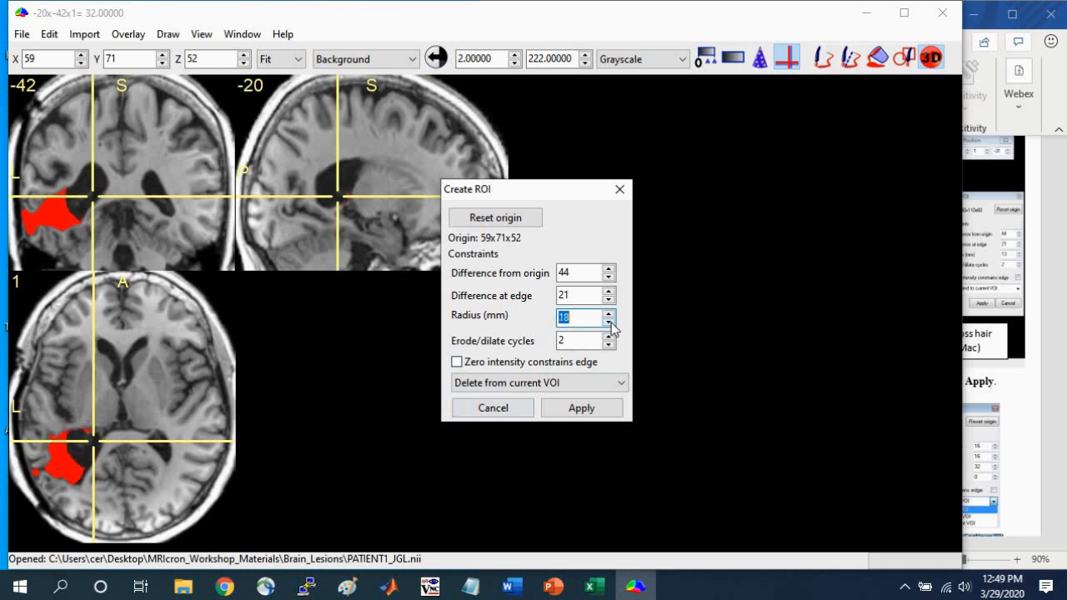
click(609, 322)
click(610, 322)
click(609, 322)
click(610, 322)
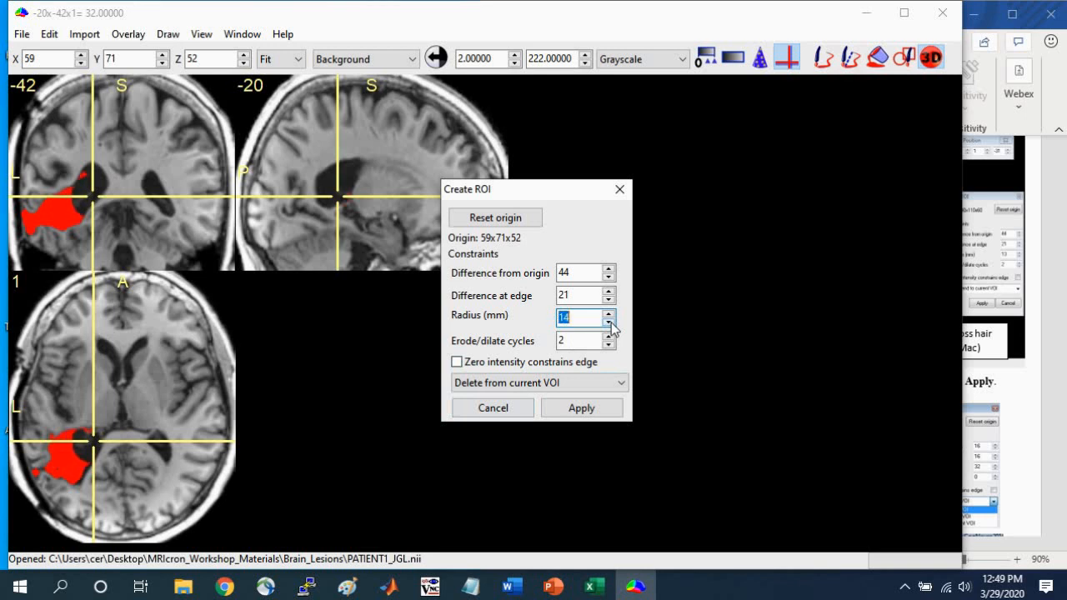
click(610, 322)
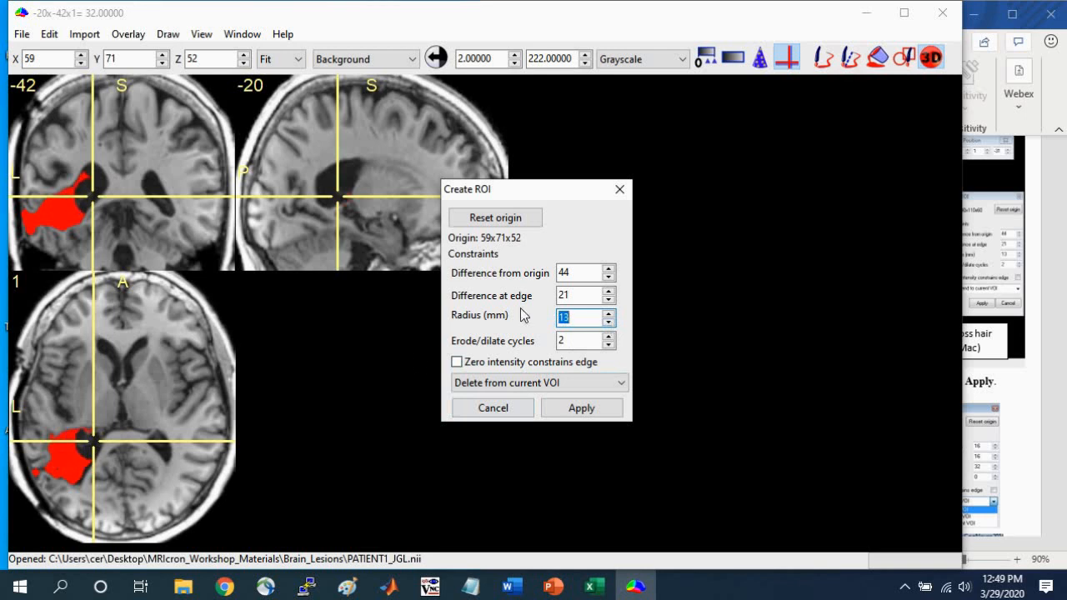
click(610, 322)
click(610, 321)
click(609, 321)
click(608, 316)
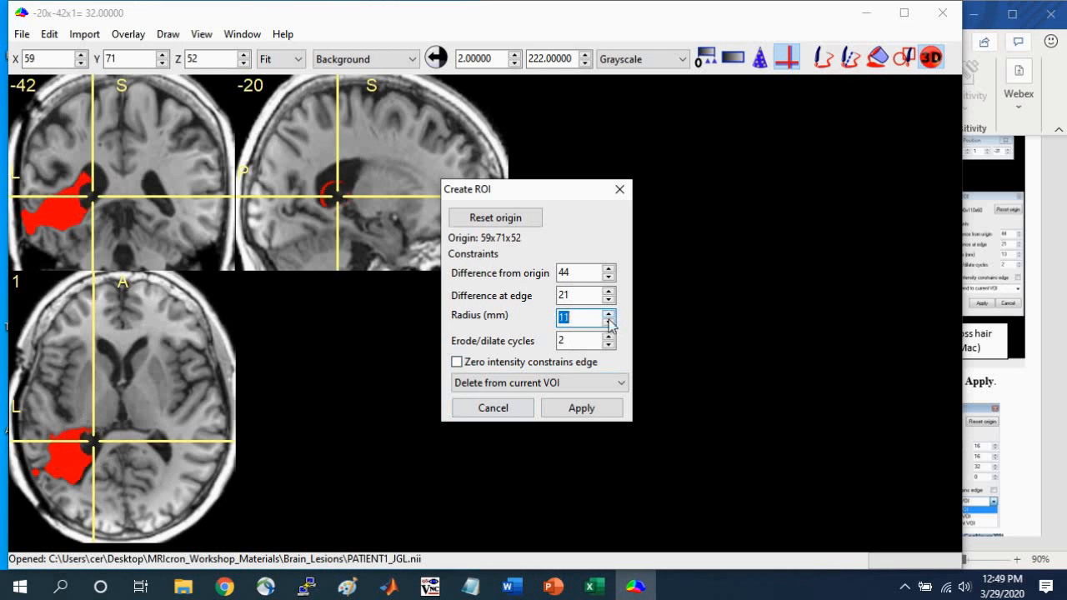
click(608, 315)
click(609, 315)
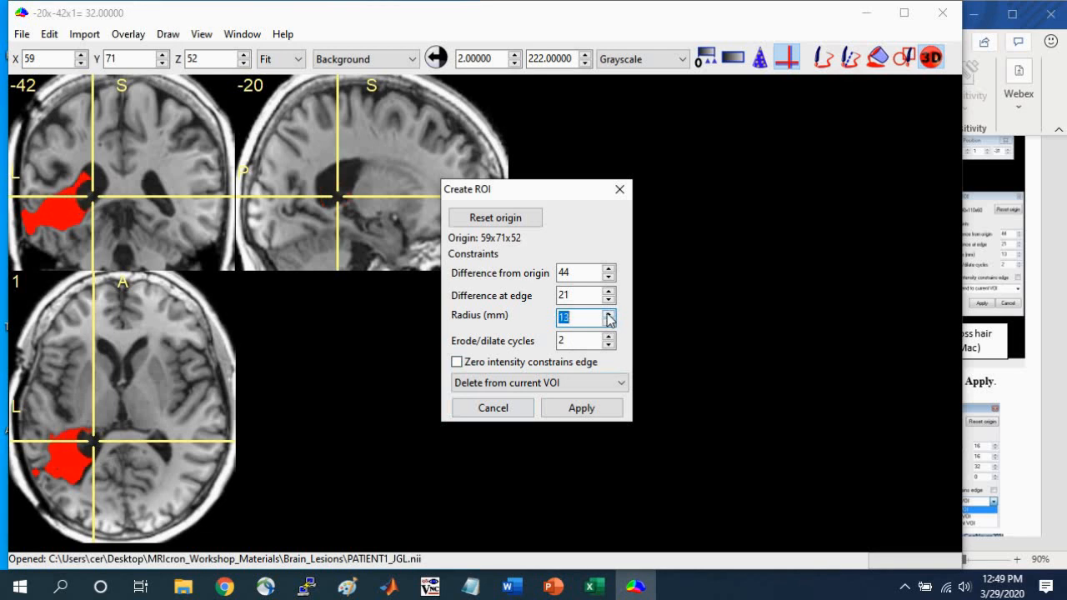
click(609, 315)
click(582, 408)
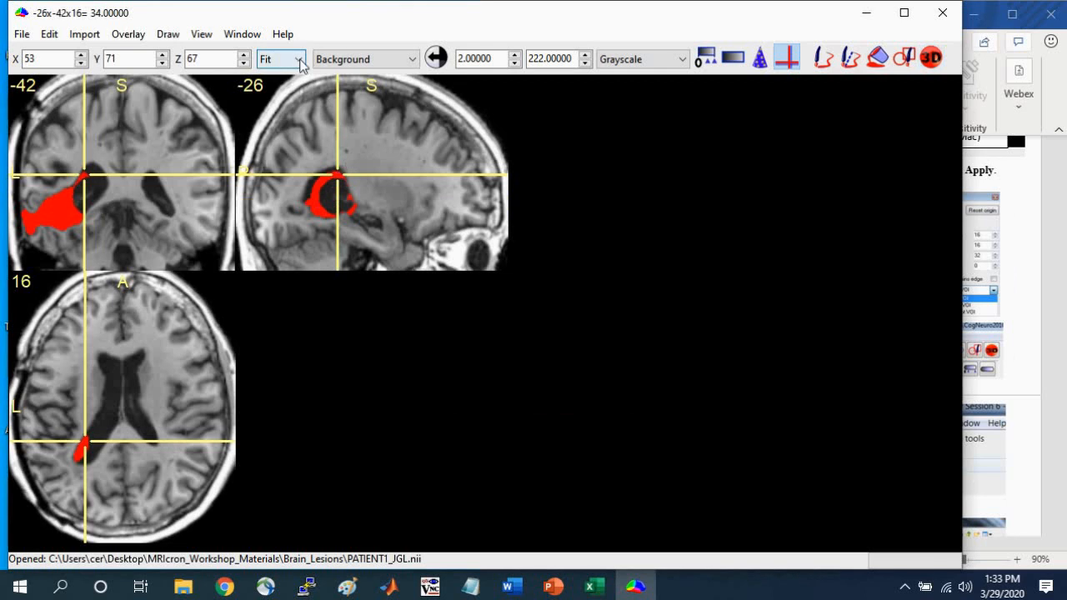
- At x4 magnification, delete a bubble with a 9 mm radius from the lesion at about MNI -24, -42, 16, on the ventricle's upper edge
click(278, 60)
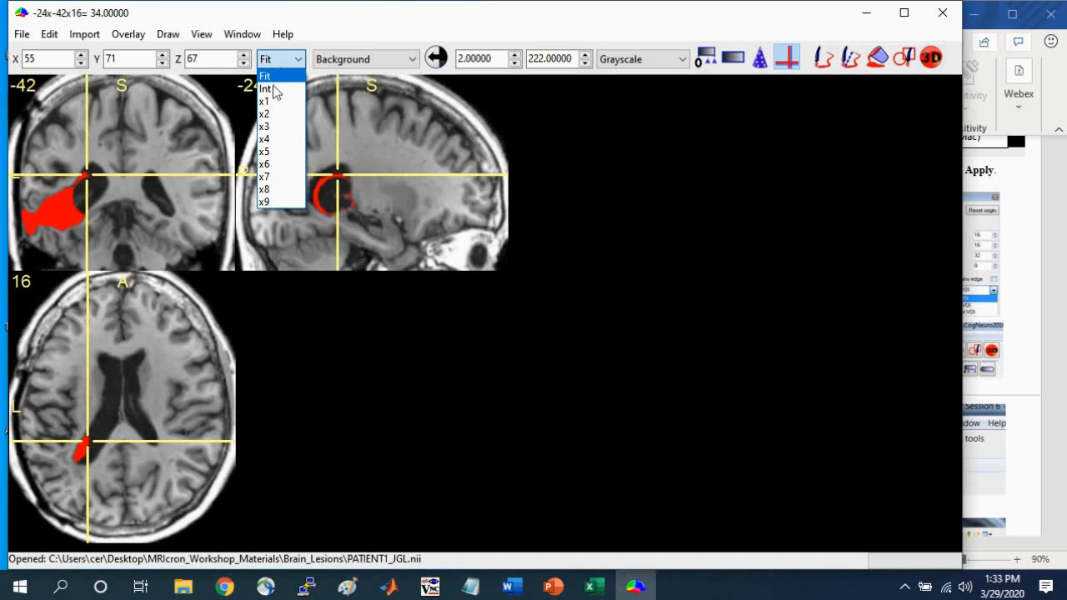
click(269, 139)
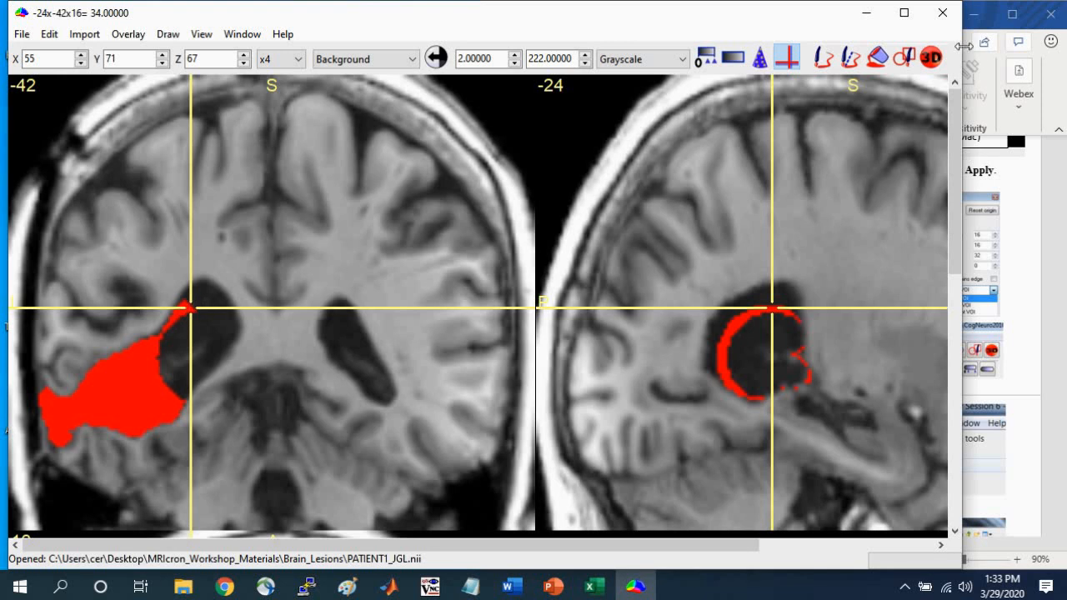
click(931, 59)
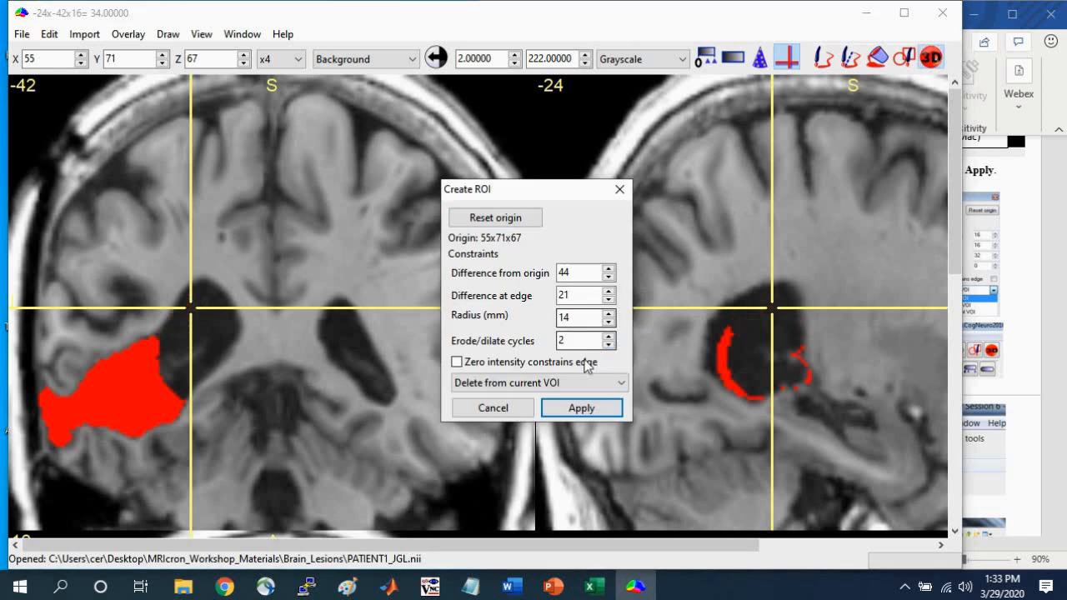
click(609, 345)
click(609, 345)
click(608, 324)
click(608, 324)
click(609, 324)
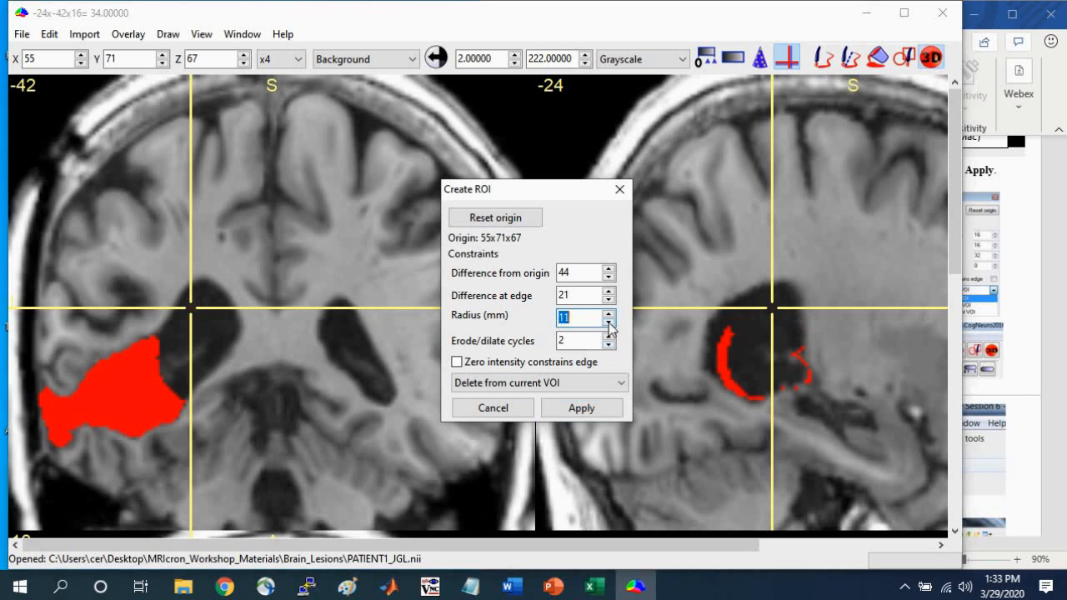
click(609, 324)
click(608, 323)
click(609, 324)
click(608, 324)
click(608, 323)
click(608, 314)
click(608, 314)
click(609, 314)
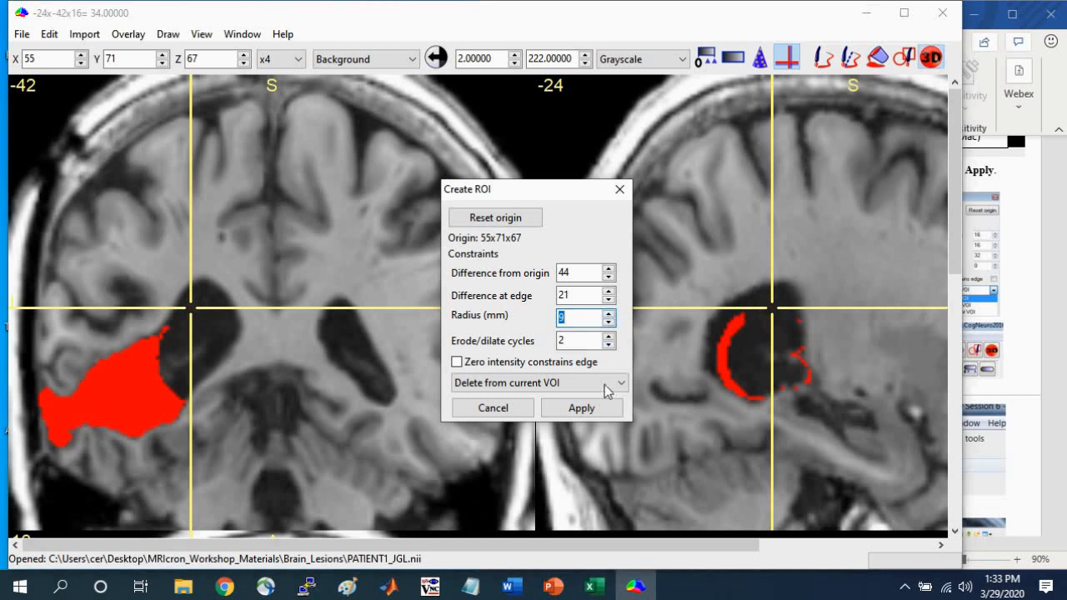
click(581, 408)
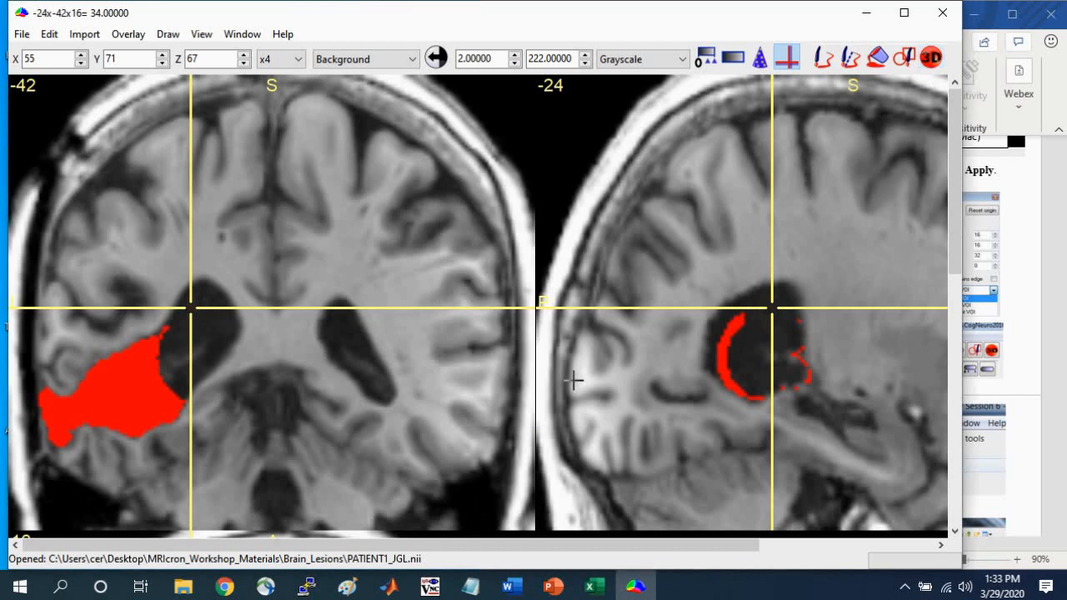
- Fit the slices to the window, centre on the lesion at MNI -47, -42, -1, and temporarily hide the overlay to inspect the underlying tissue
click(279, 59)
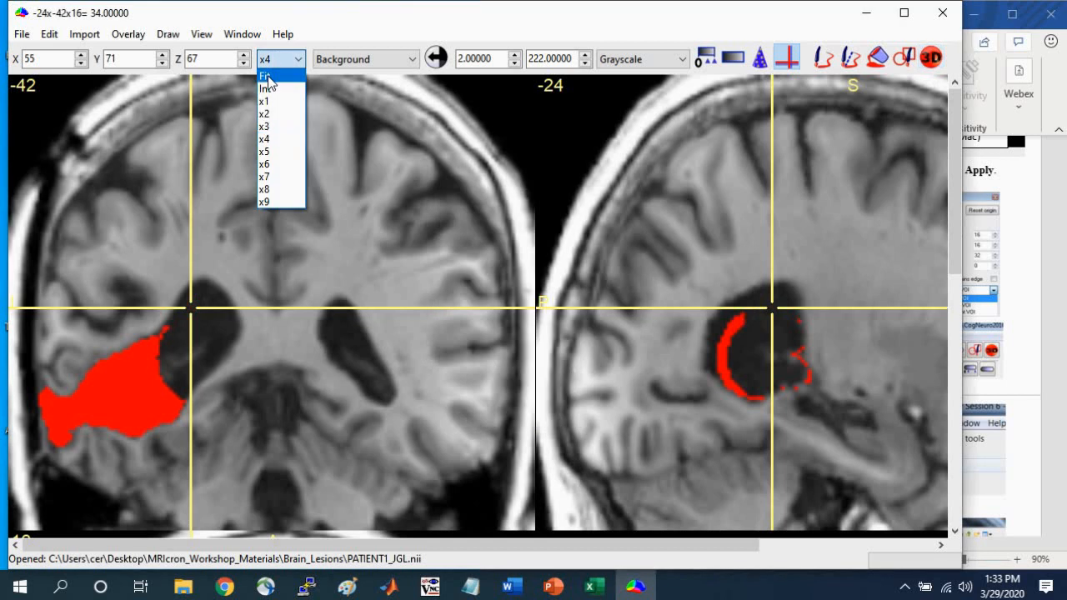
click(268, 76)
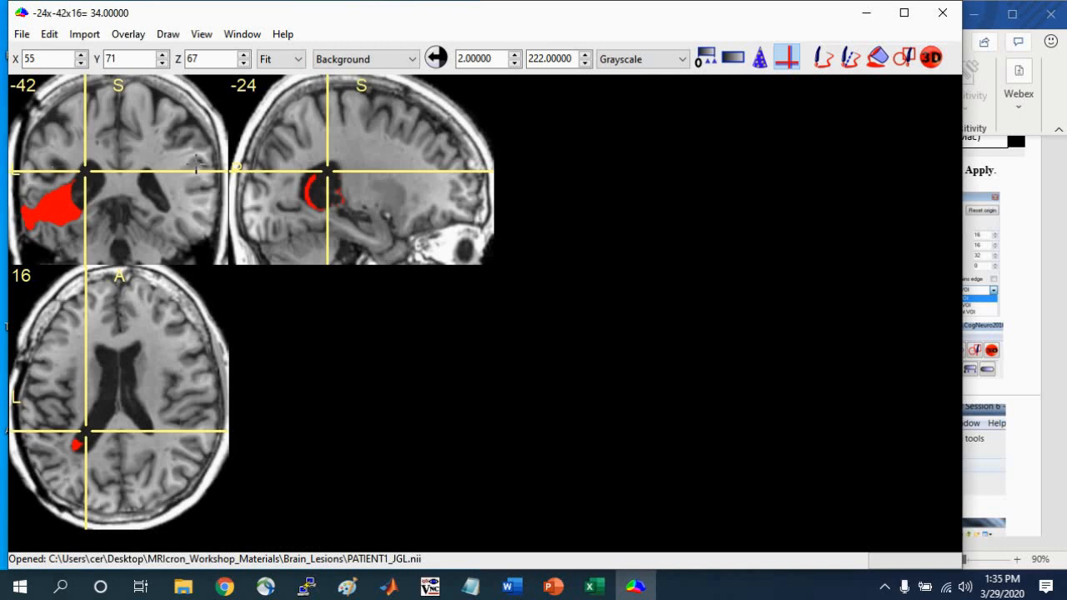
click(58, 194)
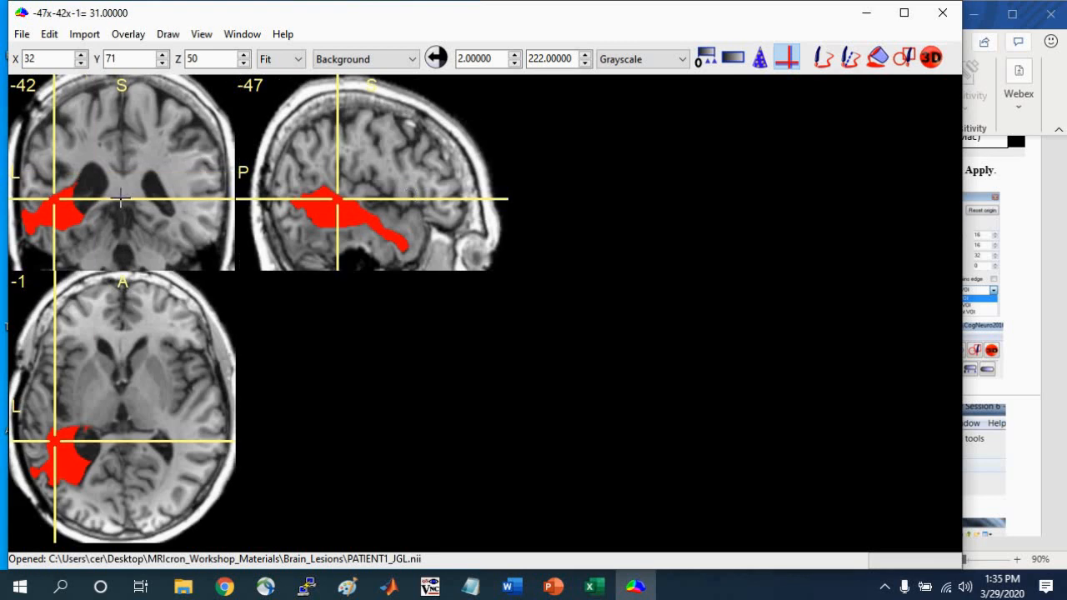
click(759, 59)
click(761, 62)
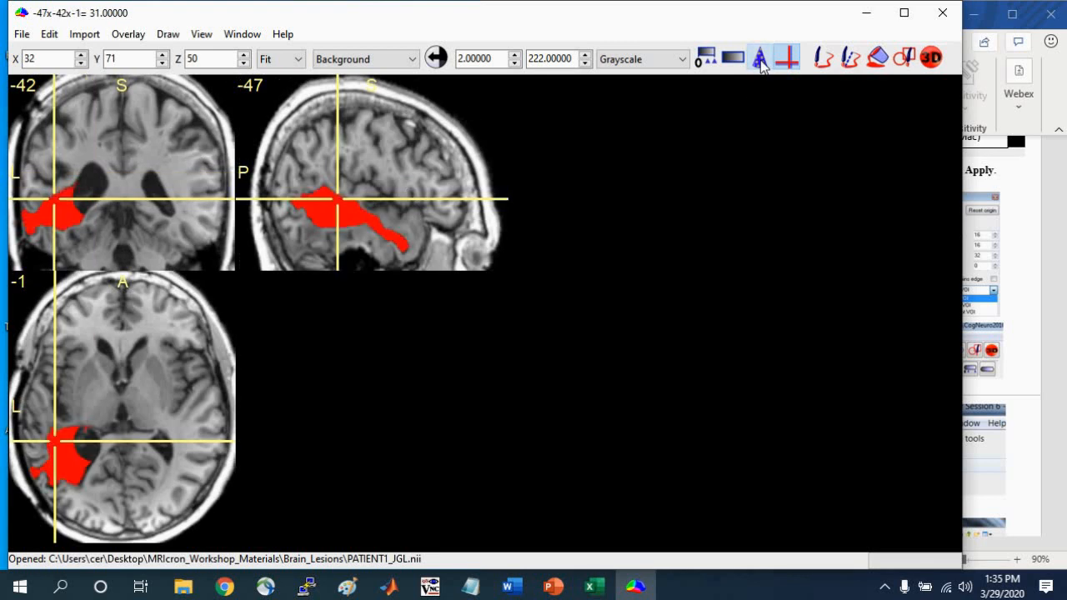
click(761, 61)
click(761, 62)
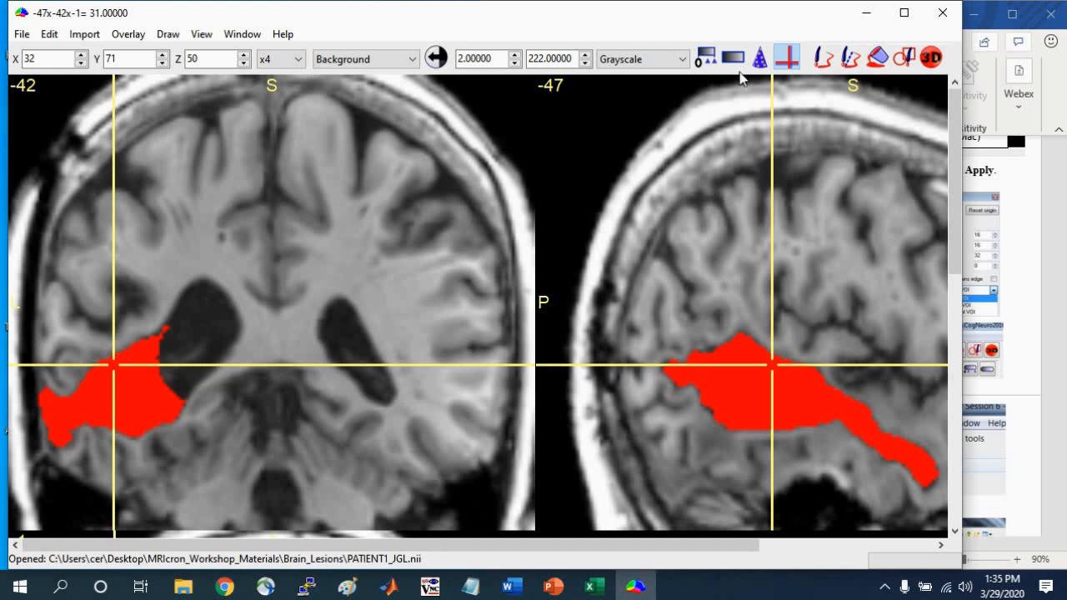
click(761, 61)
click(761, 60)
click(761, 60)
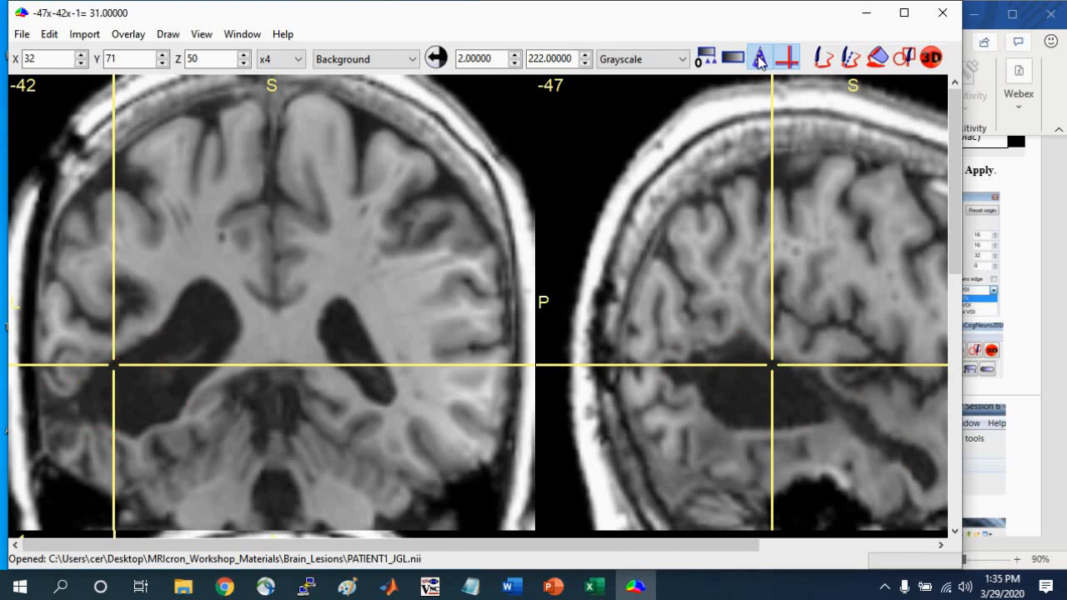
click(759, 60)
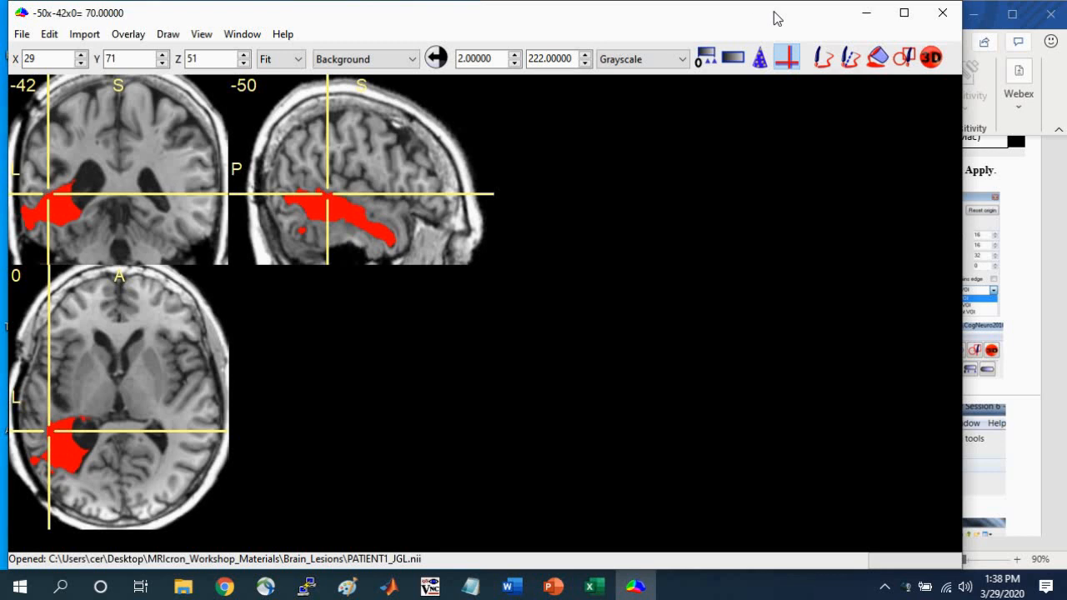
- Try freehand pen strokes above the lesion in the sagittal view, undo them and deselect the pen
click(823, 58)
mouse_move(310, 177)
mouse_down()
mouse_move(315, 164)
mouse_move(400, 200)
mouse_move(330, 165)
mouse_move(352, 184)
mouse_move(338, 175)
mouse_up()
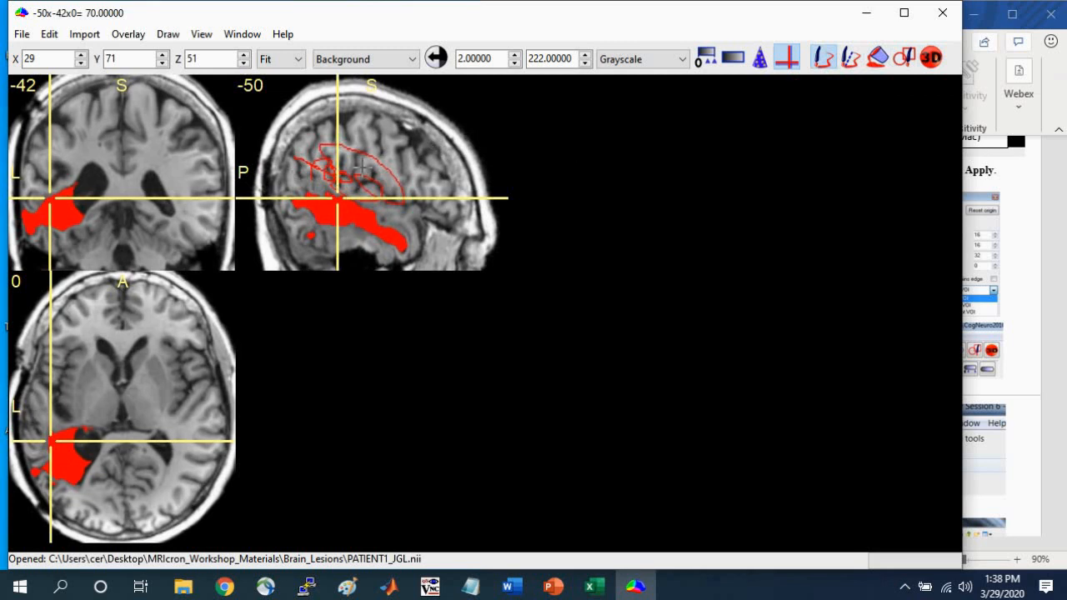
key(ctrl+z)
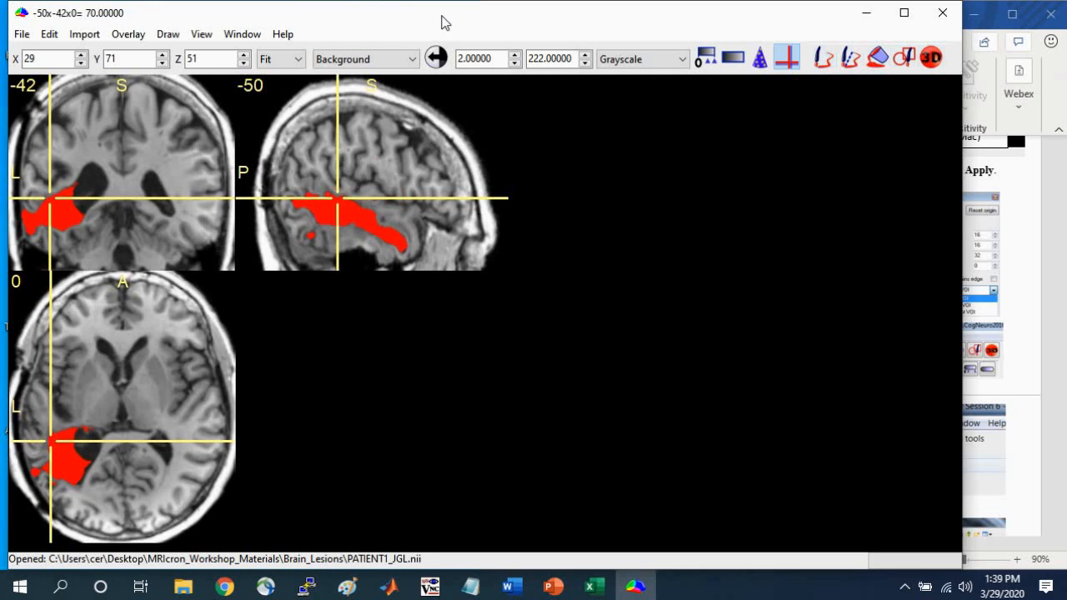
click(823, 60)
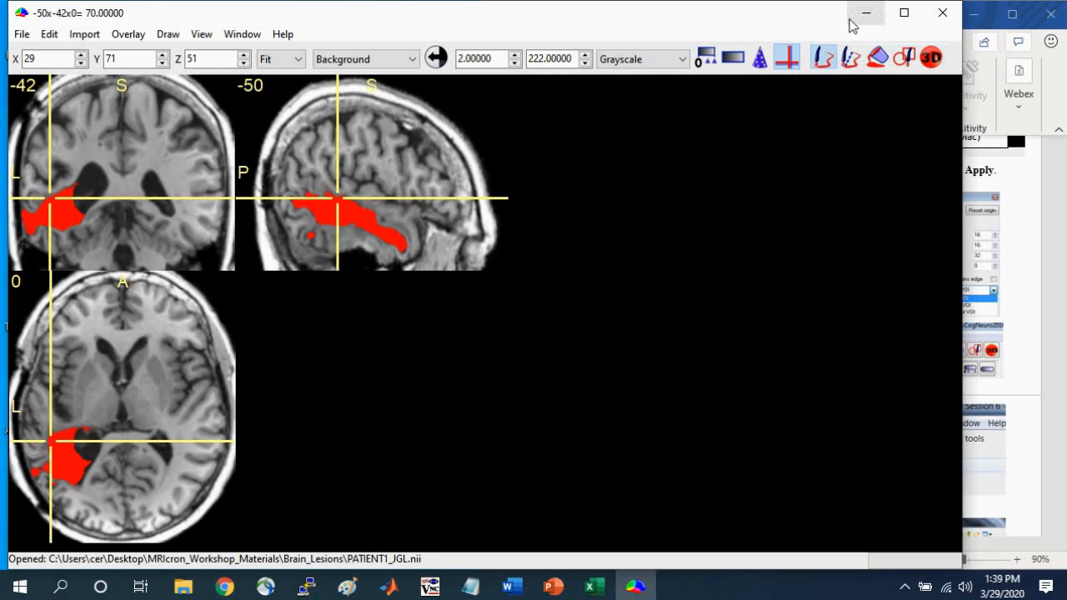
click(827, 58)
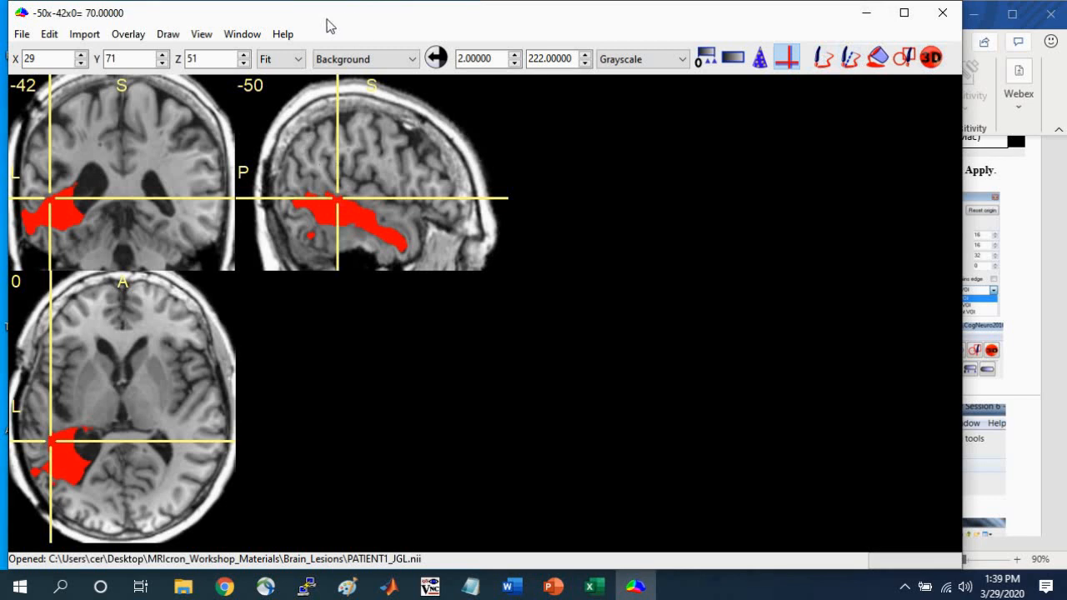
- Save the lesion VOI in the Brain_Lesions folder as JGL_LESION in NIfTI (.nii) format
click(166, 36)
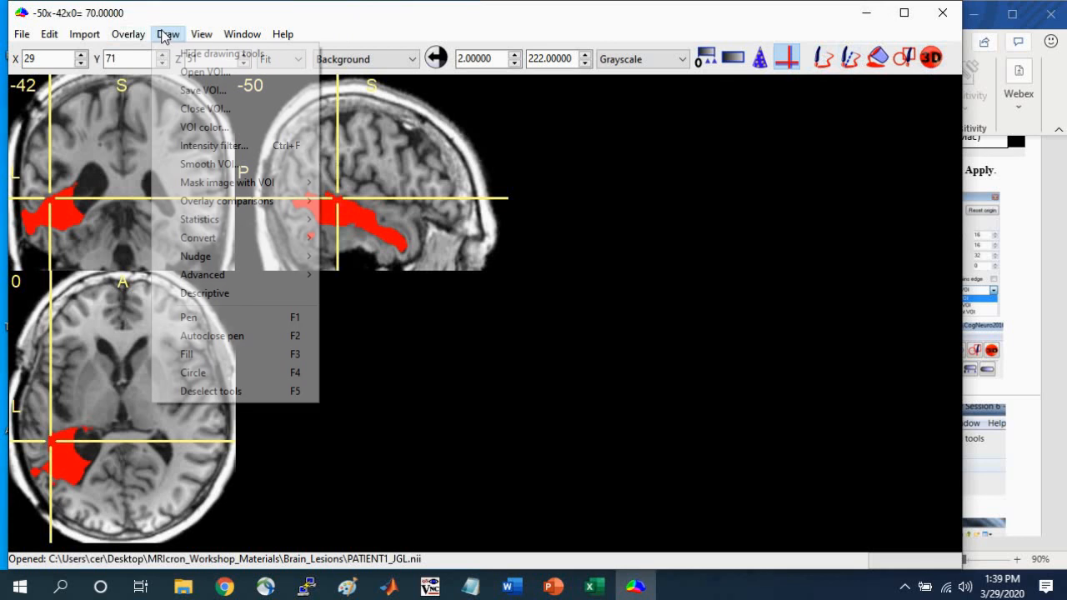
click(202, 92)
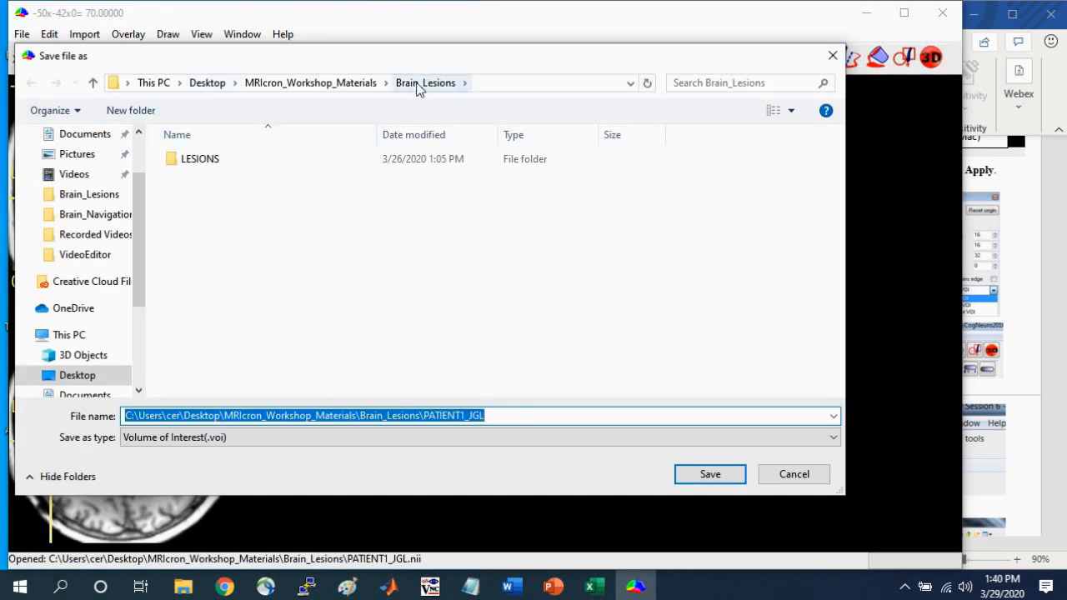
click(505, 418)
drag(505, 417, 129, 379)
text(J)
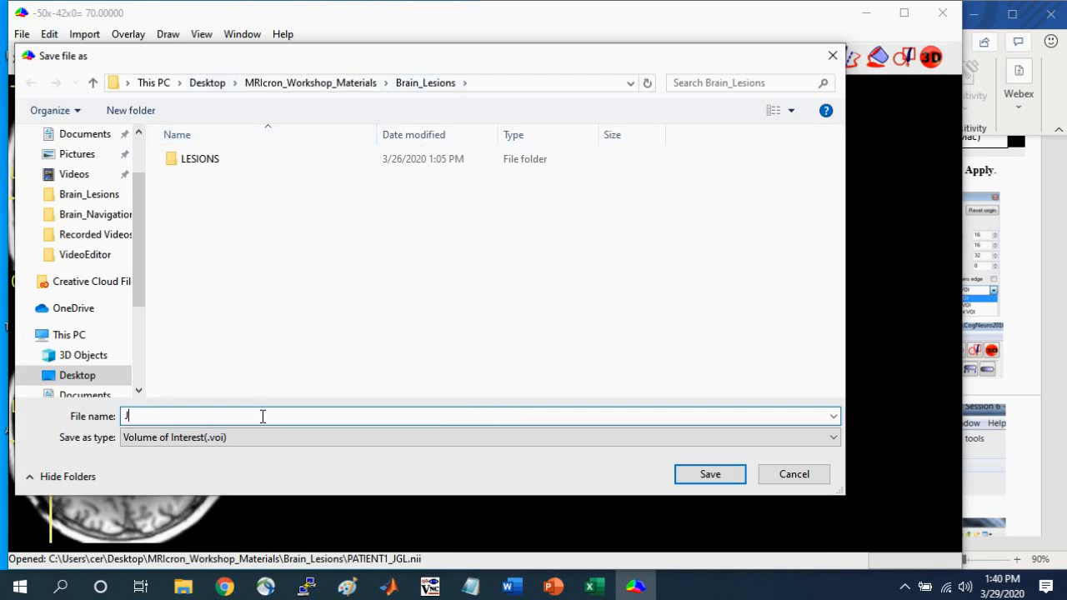
text(GL_LESION)
click(695, 441)
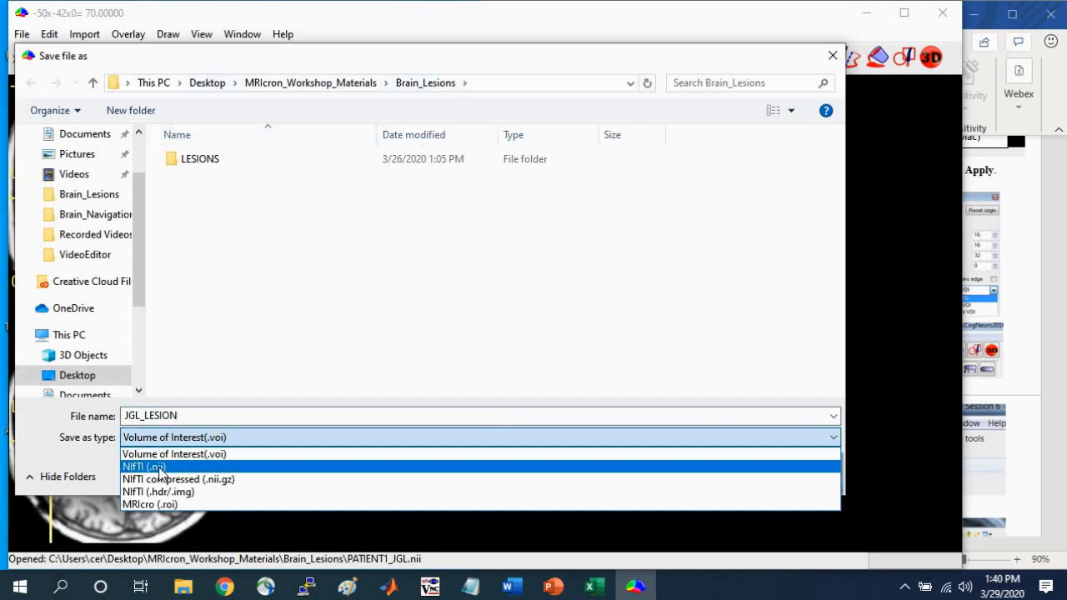
click(143, 467)
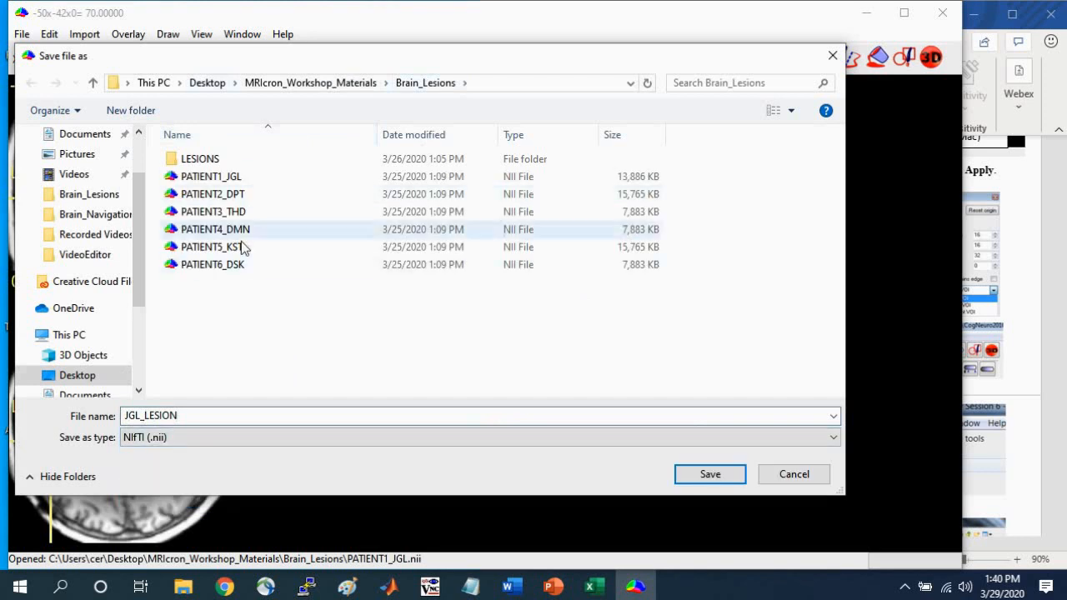
click(734, 475)
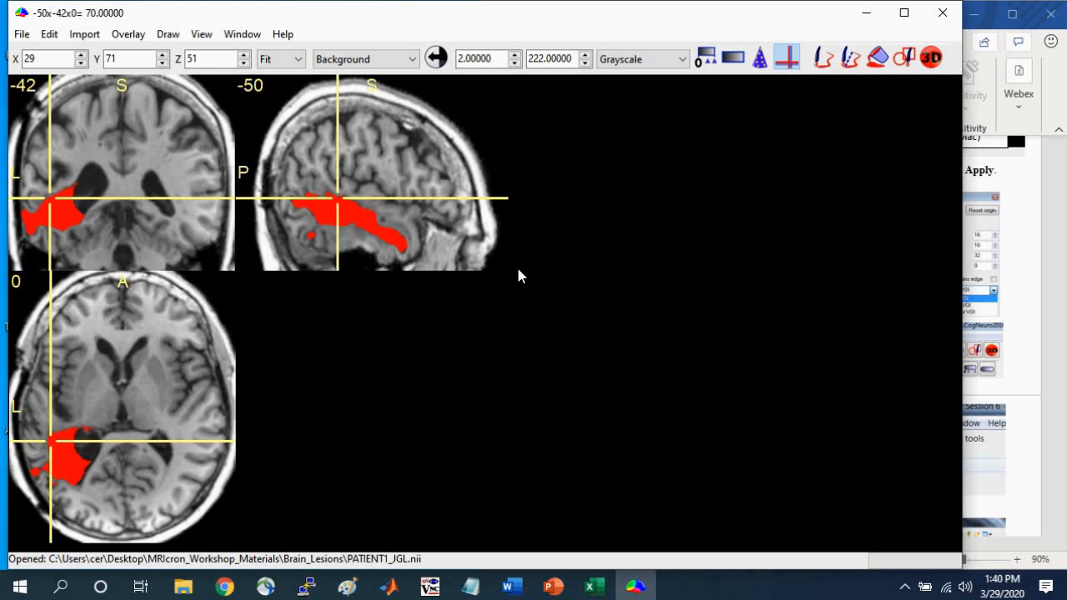
- Close the lesion VOI while keeping the PATIENT1_JGL scan open
click(169, 40)
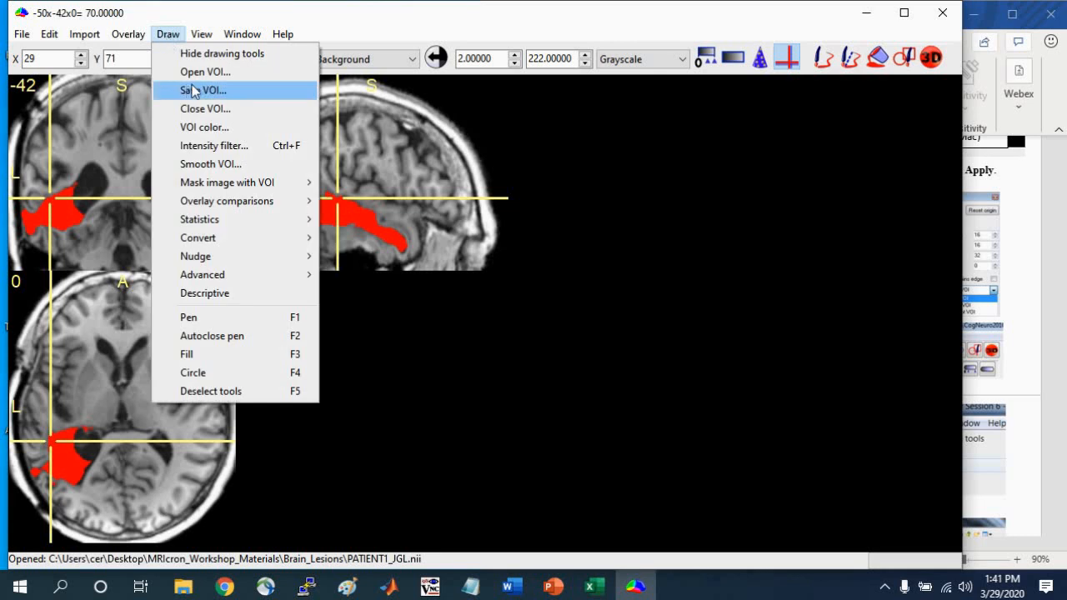
click(171, 12)
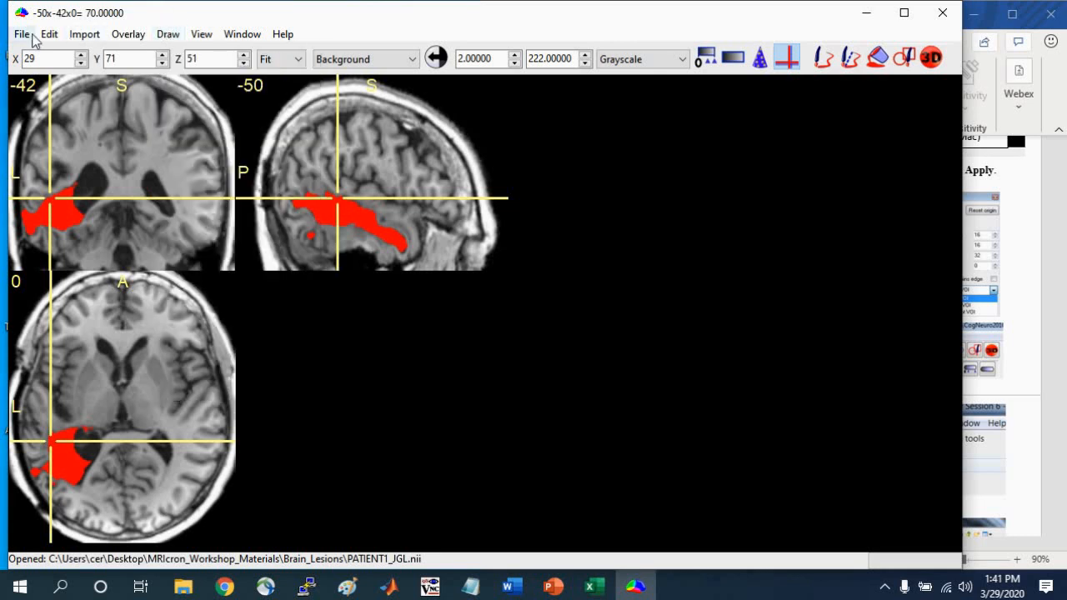
click(30, 39)
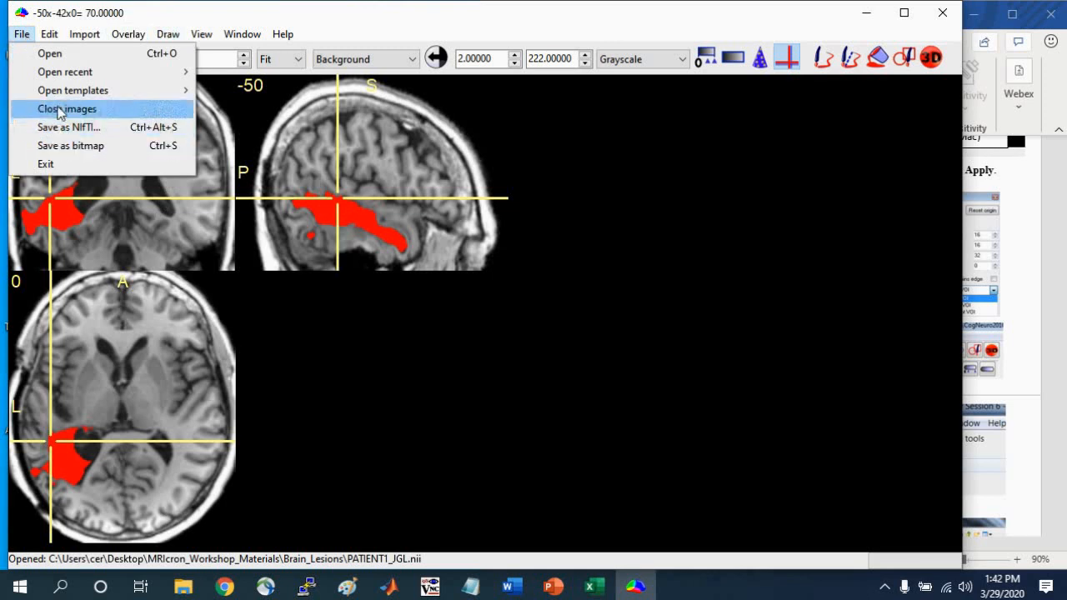
mouse_move(167, 38)
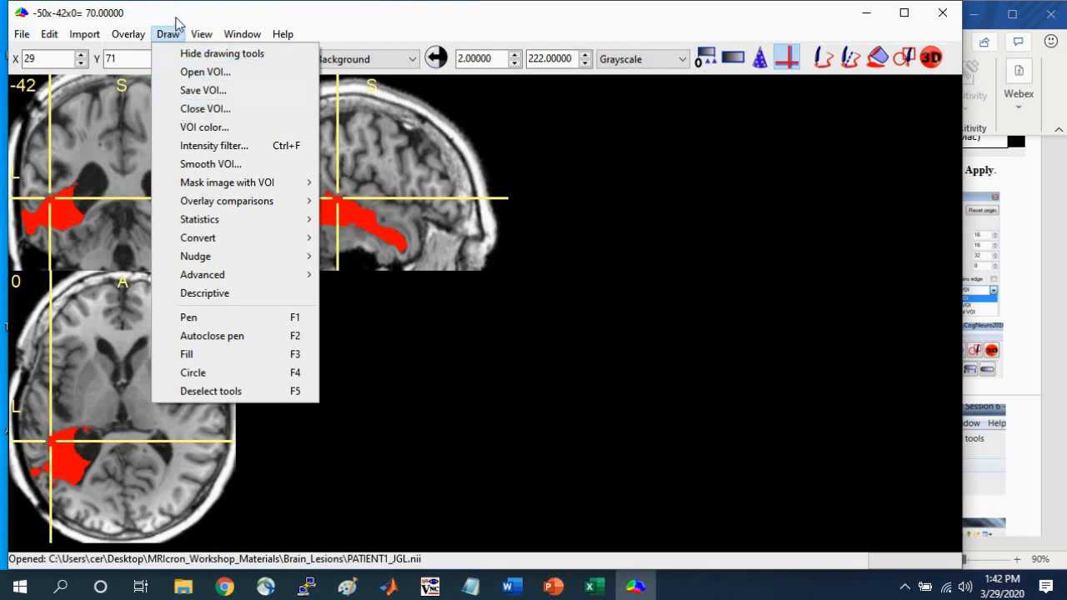
click(223, 111)
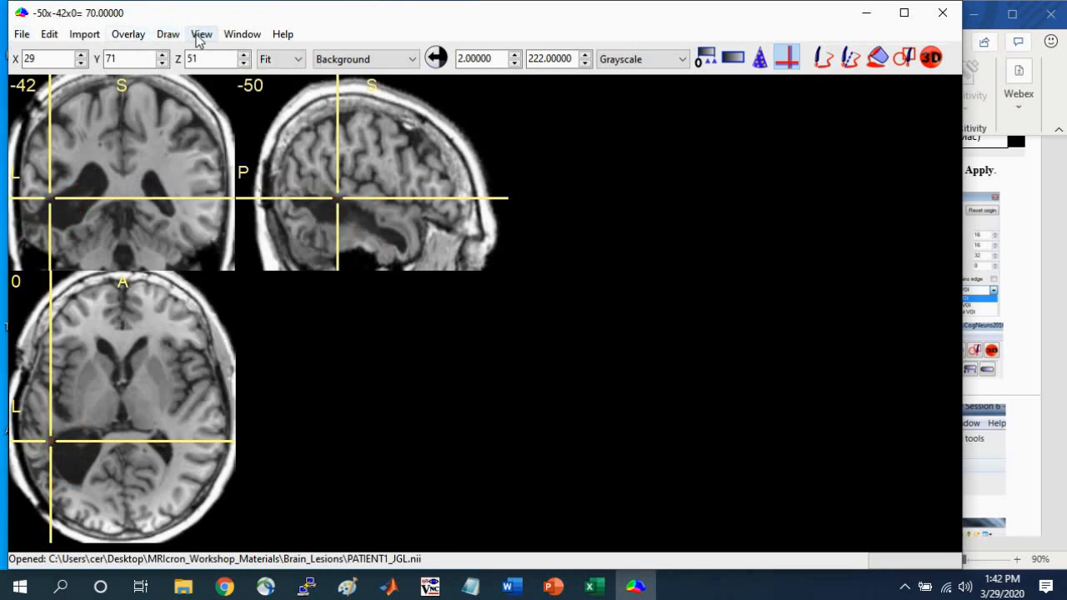
- Open the JGL_LESION VOI from the Brain_Lesions folder, using the Neuroimaging file type
click(168, 35)
click(192, 73)
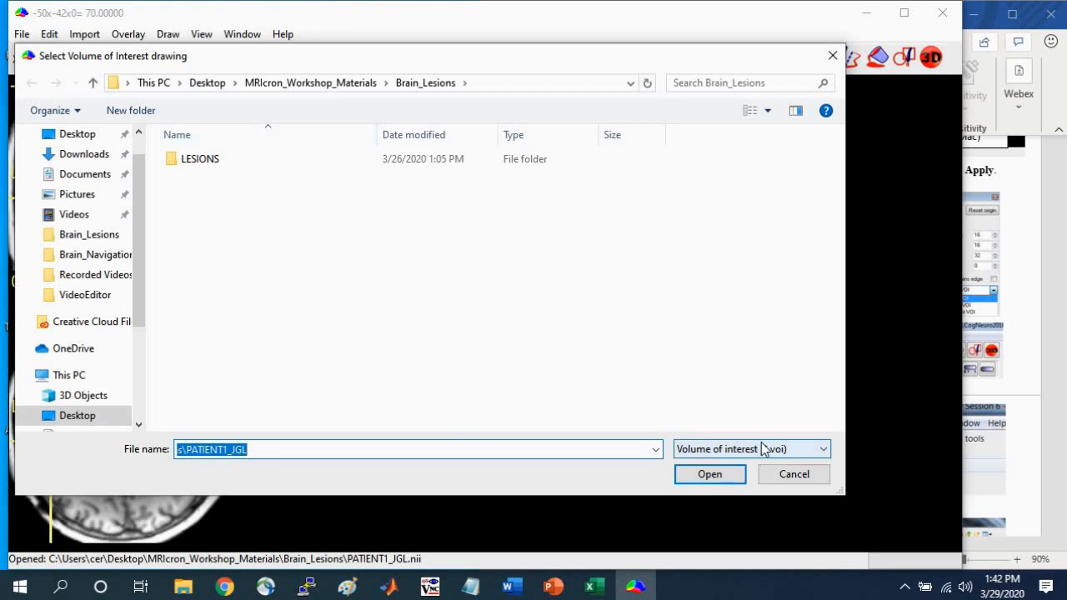
click(762, 449)
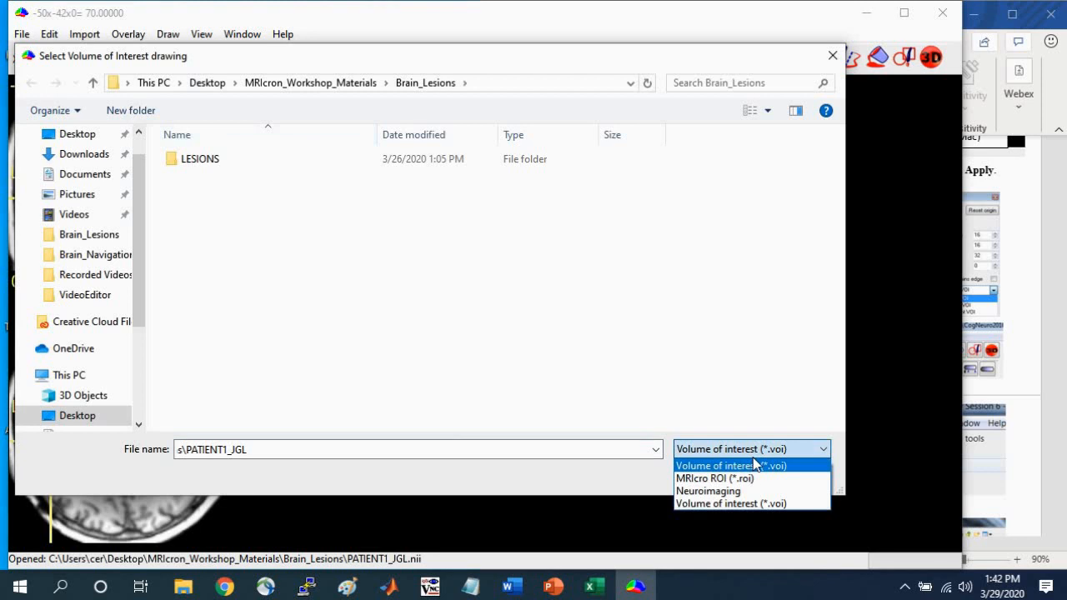
click(708, 494)
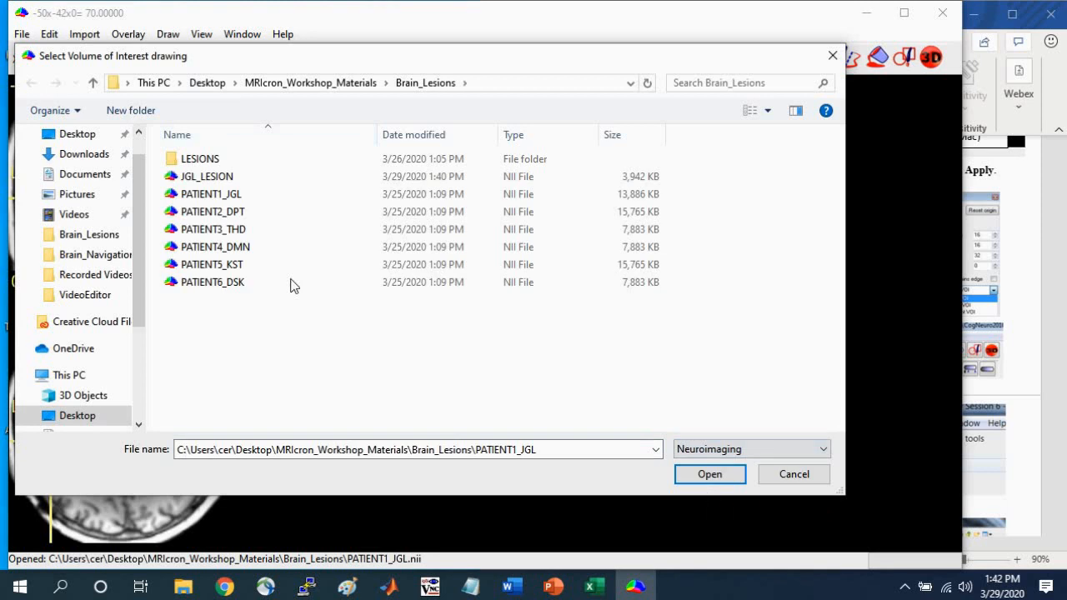
click(240, 176)
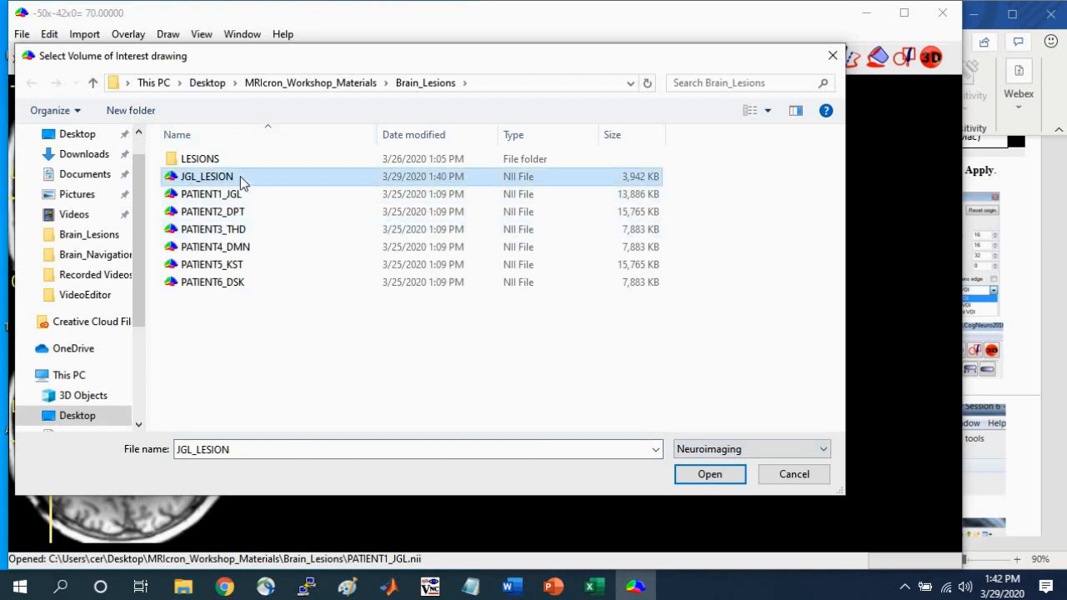
click(708, 474)
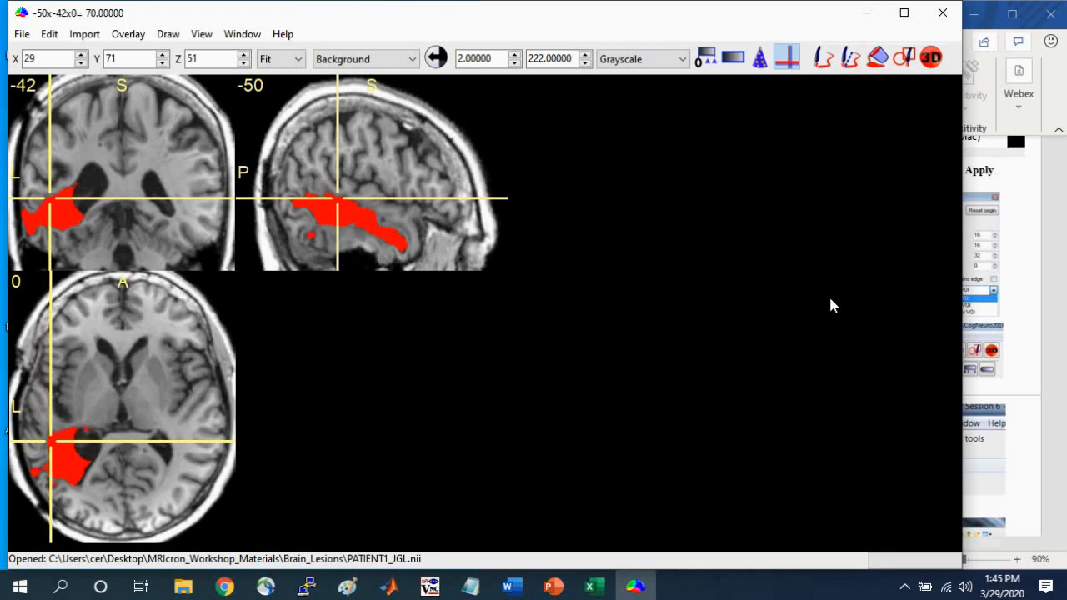
- Switch to the lesion drawing guide in Word and read the sections on saving and opening a lesion, up to the optional JGL Drawing GUIDE
click(1042, 282)
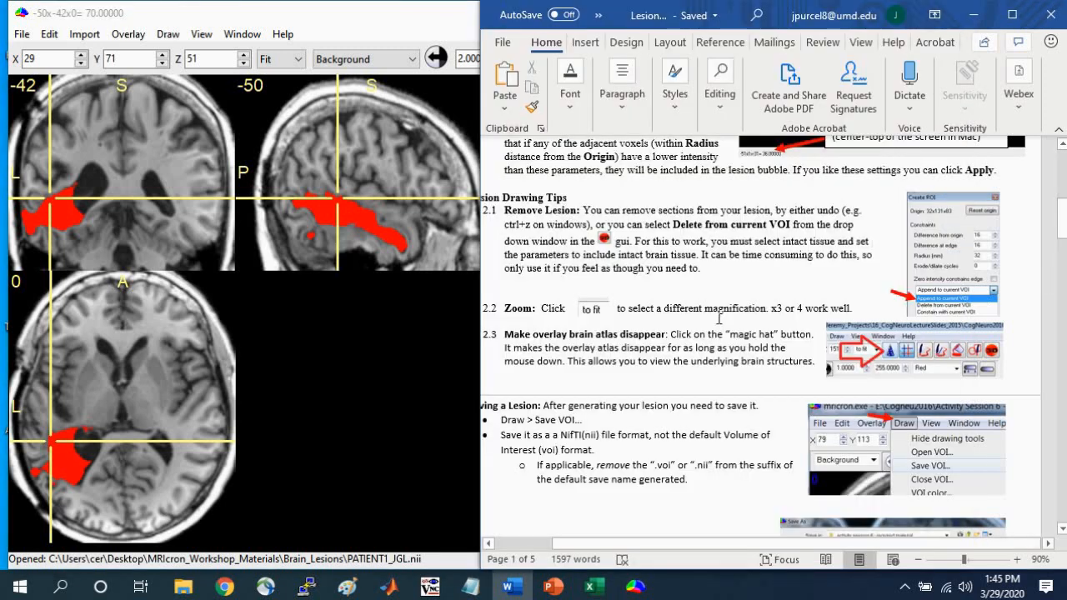
scroll(719, 317, down, 3)
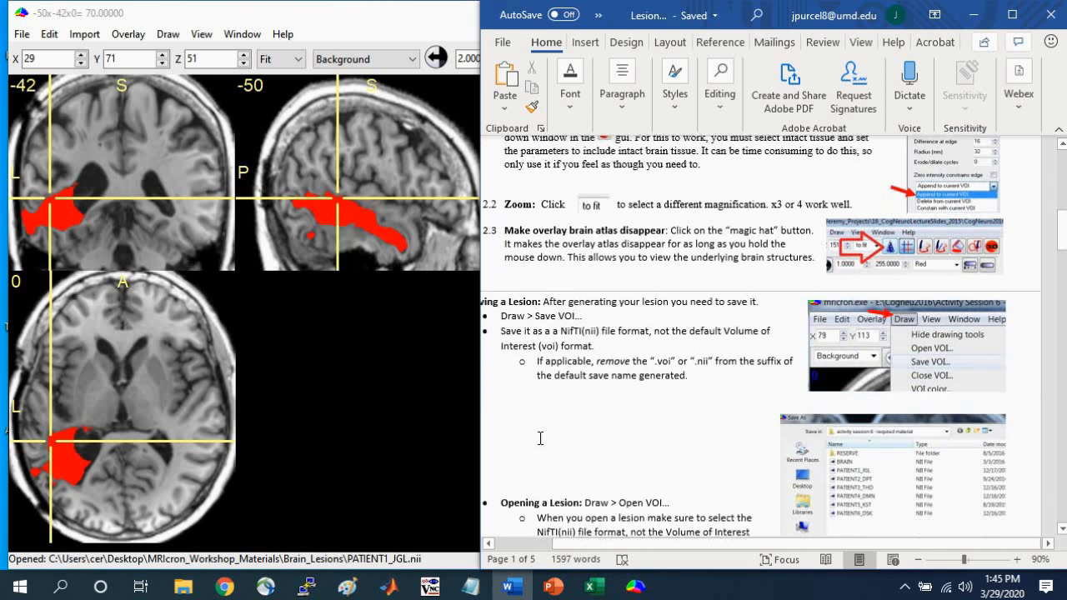
click(529, 543)
scroll(615, 307, down, 6)
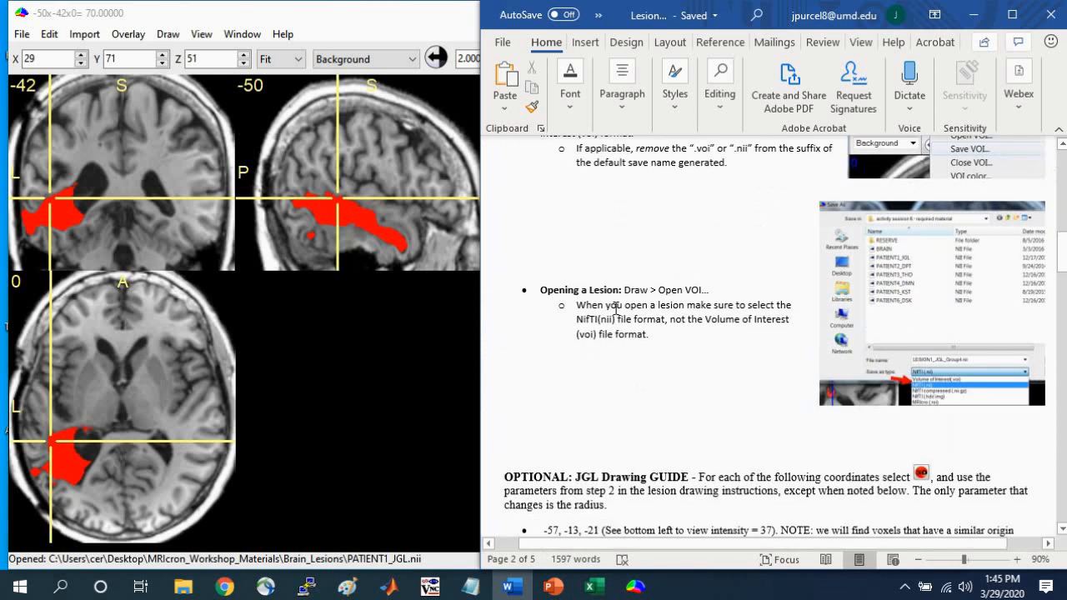
scroll(615, 308, down, 6)
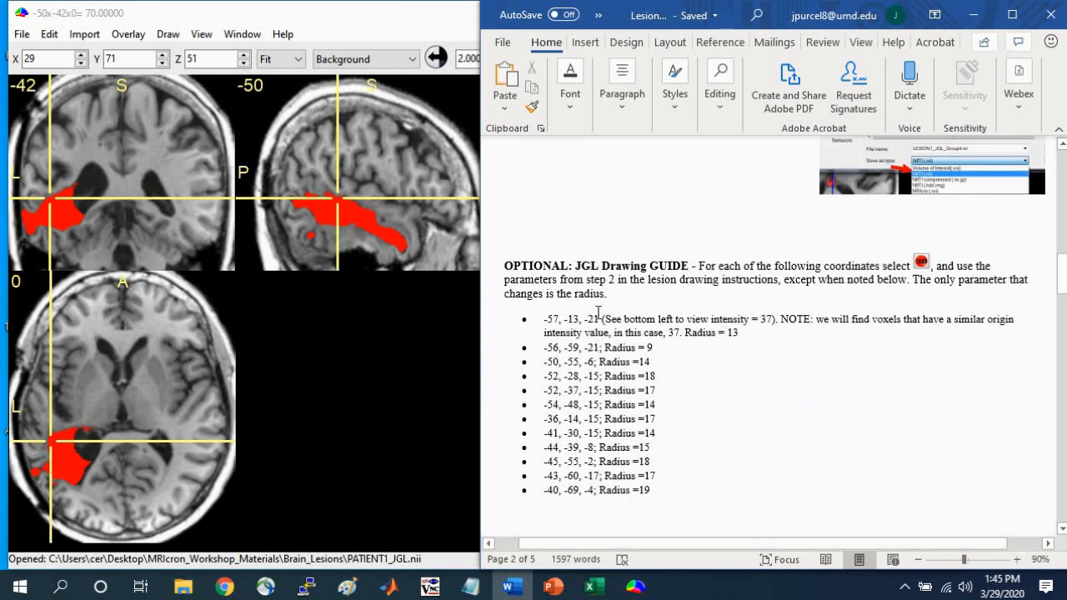
- Examine the JGL Drawing GUIDE's coordinates and radii, highlighting the entries for -57, -13, -21 and -56, -59, -21
scroll(598, 310, down, 1)
scroll(603, 345, up, 1)
drag(540, 322, 602, 319)
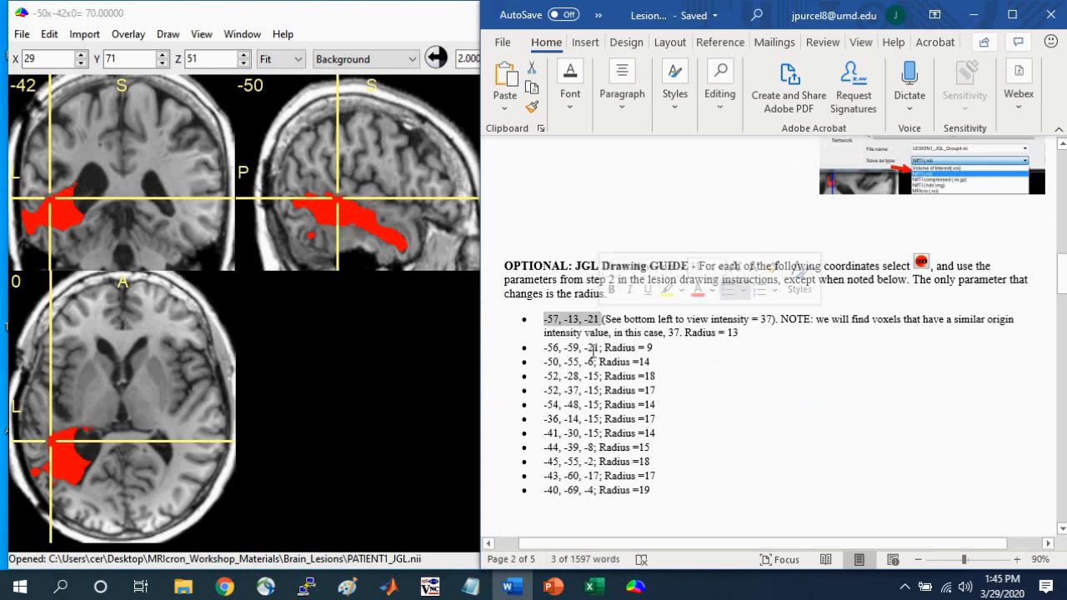
drag(754, 327, 599, 313)
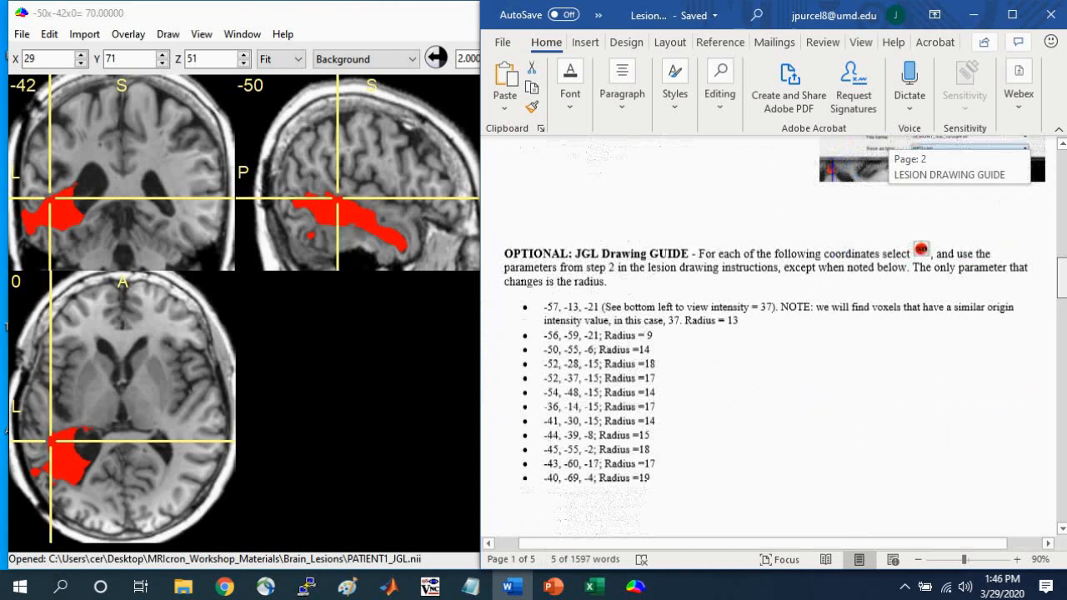
drag(1063, 271, 1064, 285)
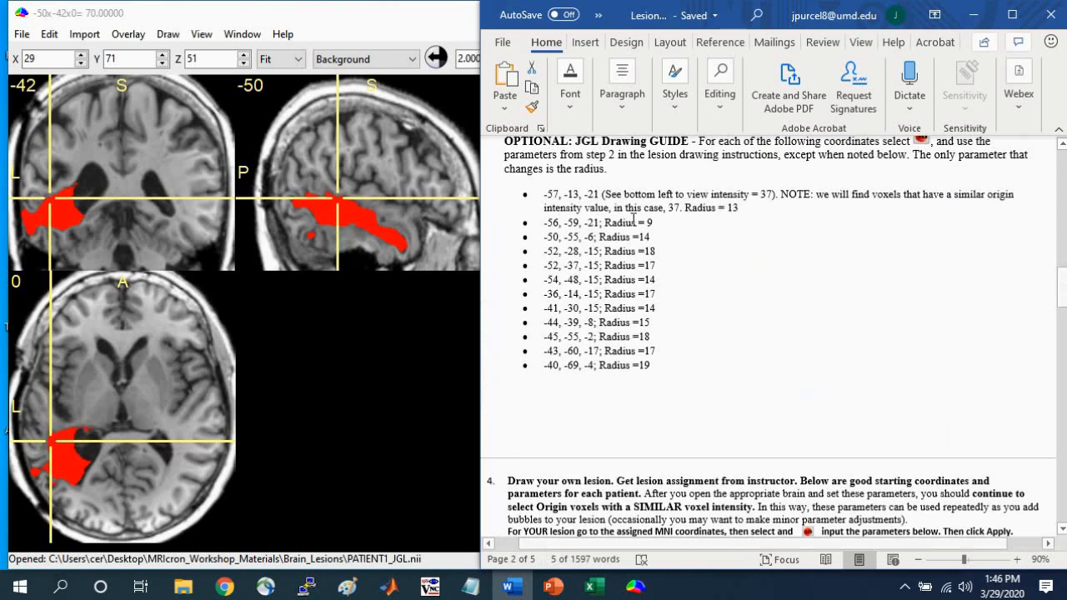
drag(670, 223, 544, 223)
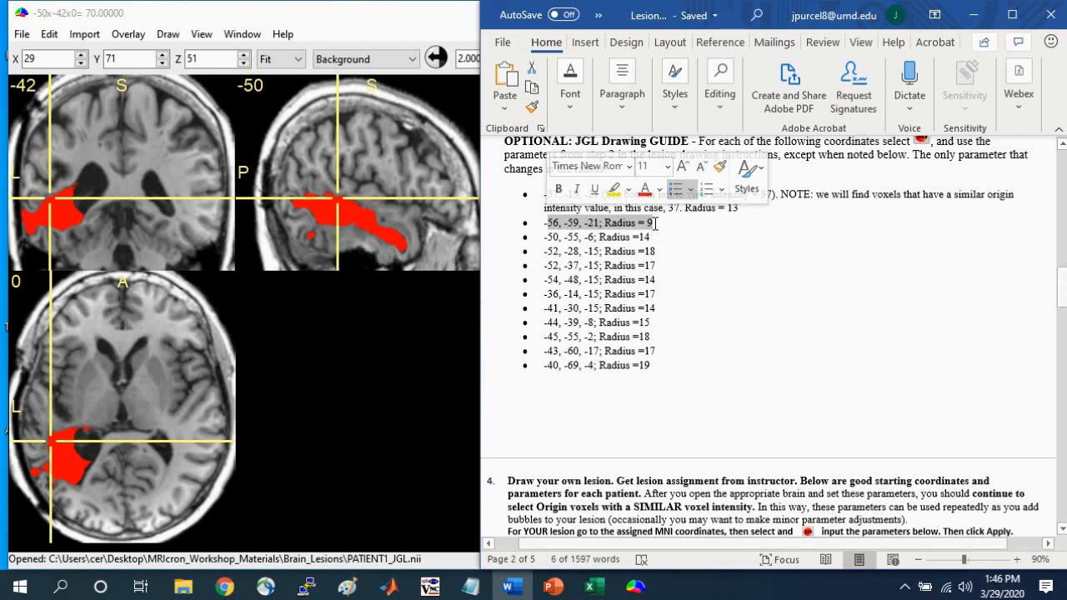
- Select the guide's full list of JGL coordinates and radii, and inspect the drawn lesion with the crosshairs at -37, -43, -7
click(669, 281)
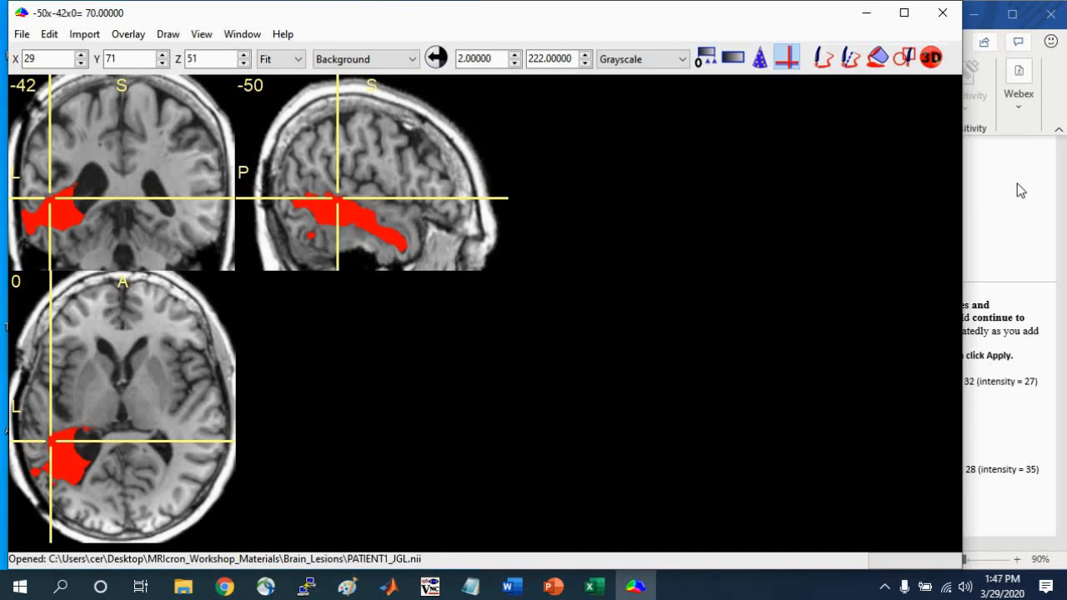
click(1017, 190)
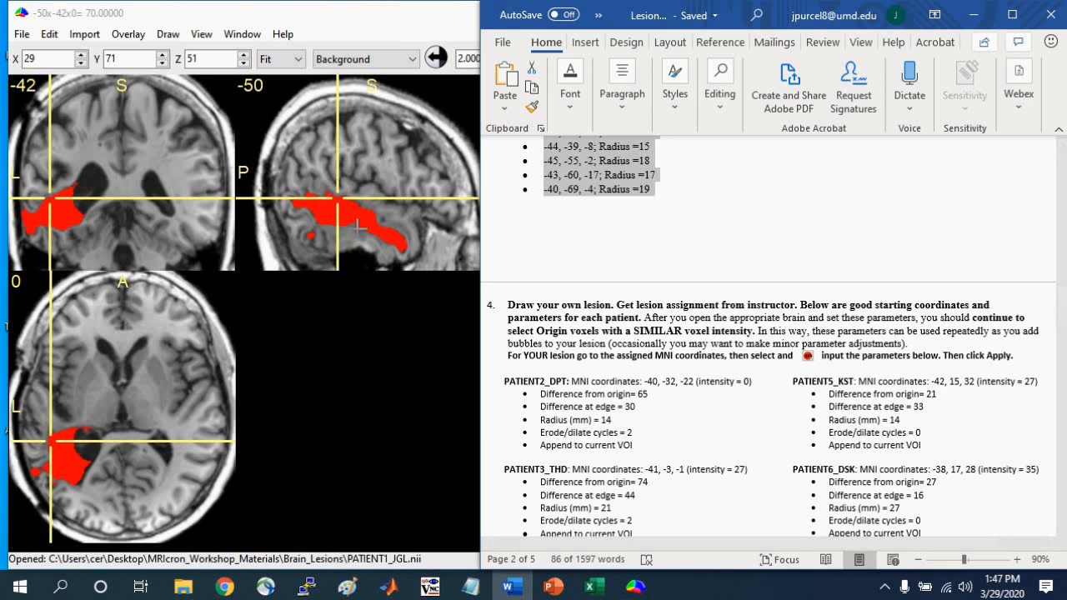
drag(59, 187, 67, 208)
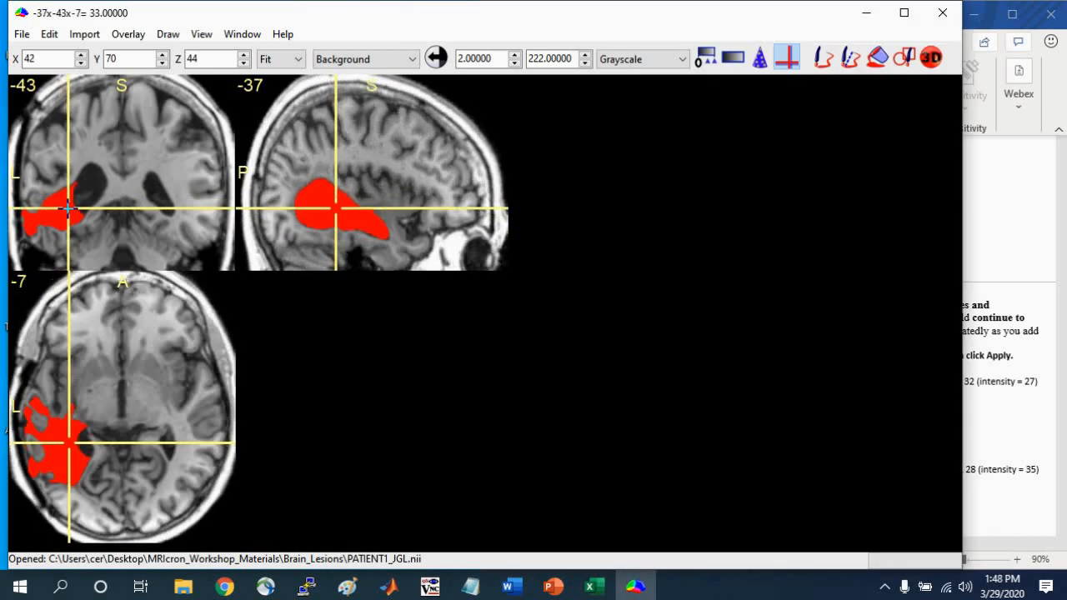
- Add LESION1_JGL from the LESIONS folder inside Brain_Lesions as an overlay on the PATIENT1_JGL scan
click(132, 38)
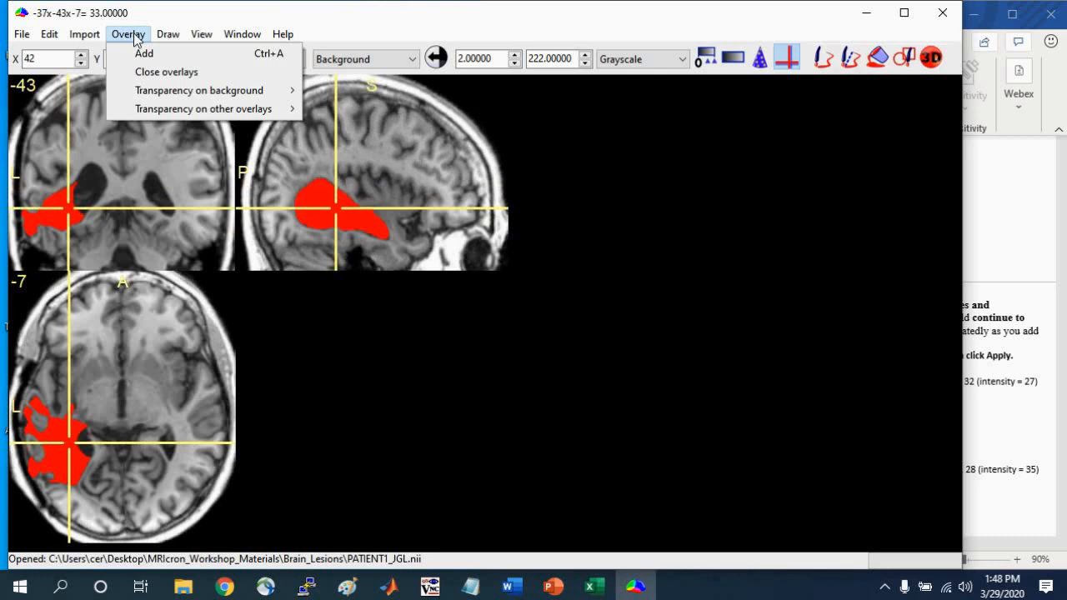
click(142, 54)
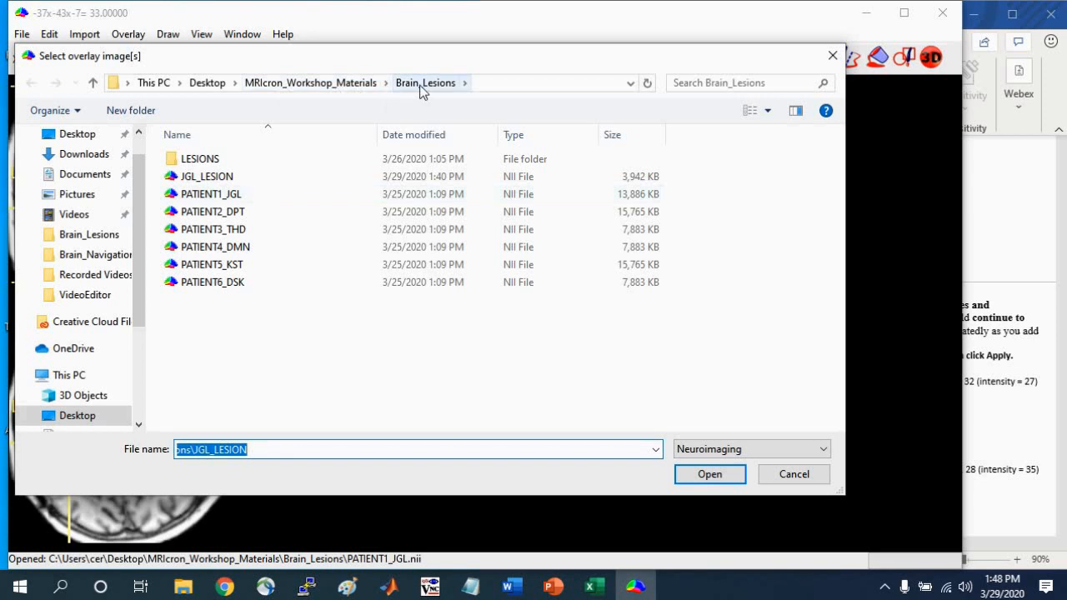
double_click(221, 161)
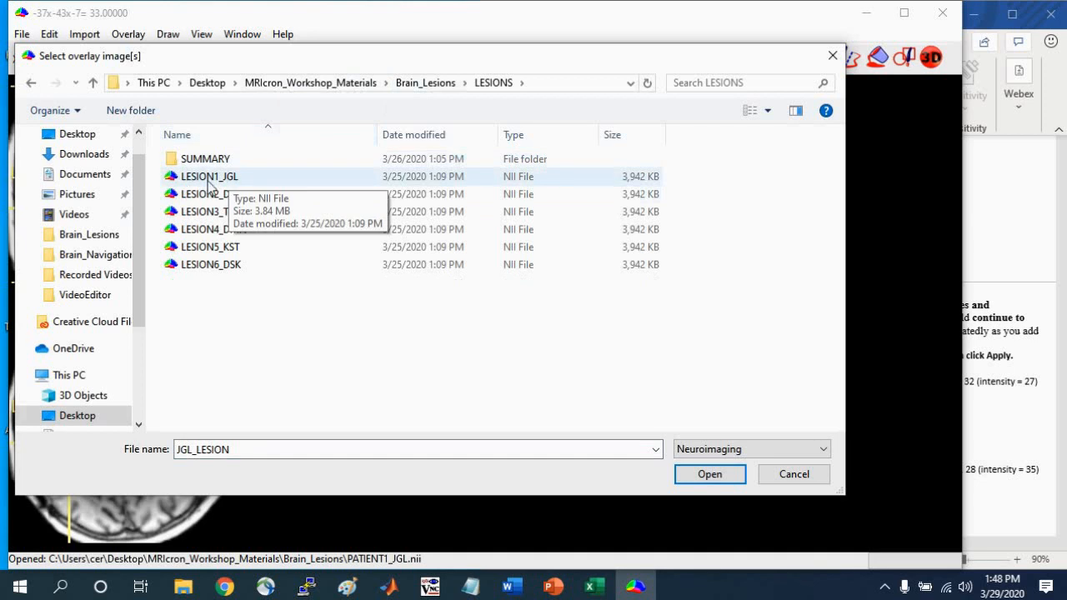
click(228, 180)
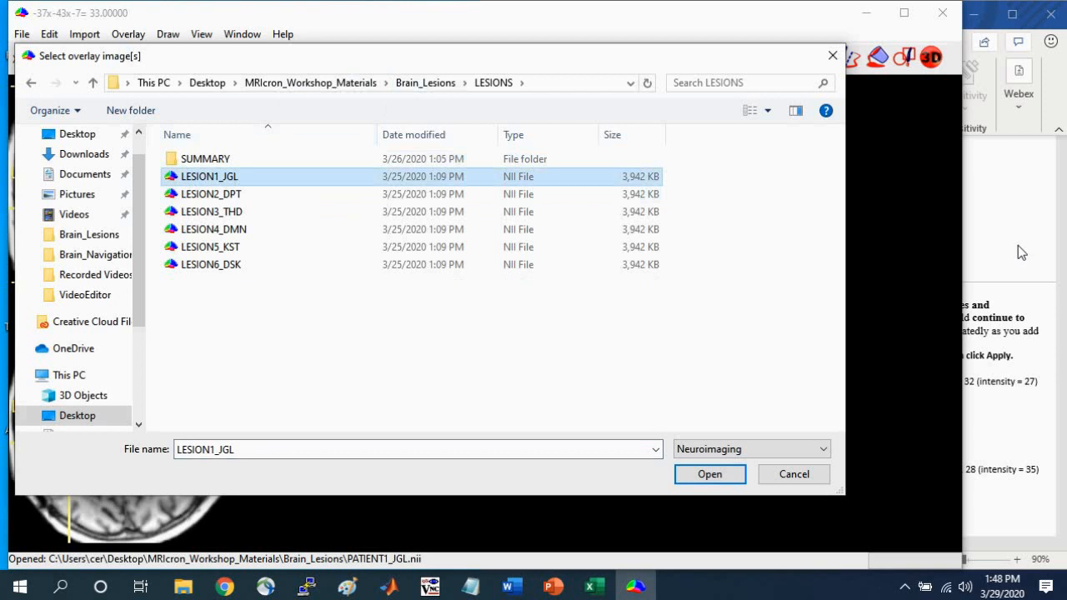
click(1018, 245)
scroll(700, 266, up, 5)
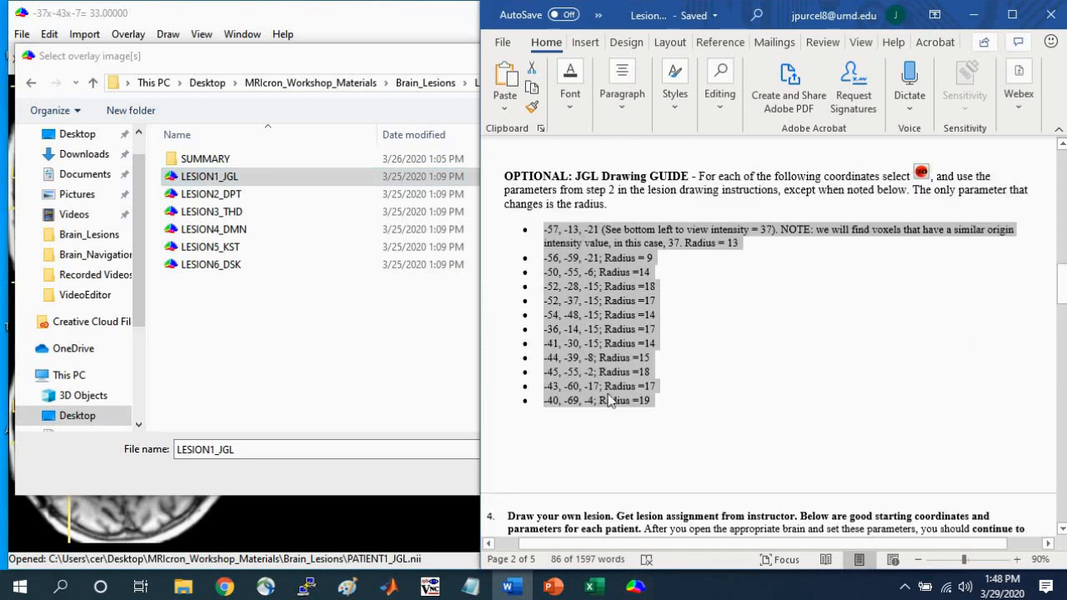
click(246, 183)
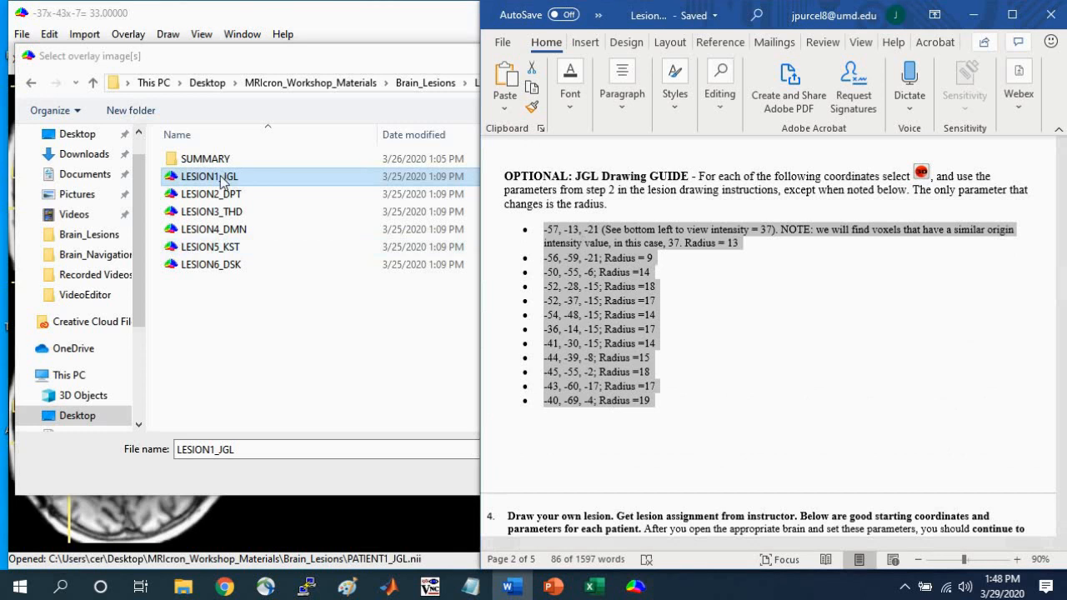
click(366, 63)
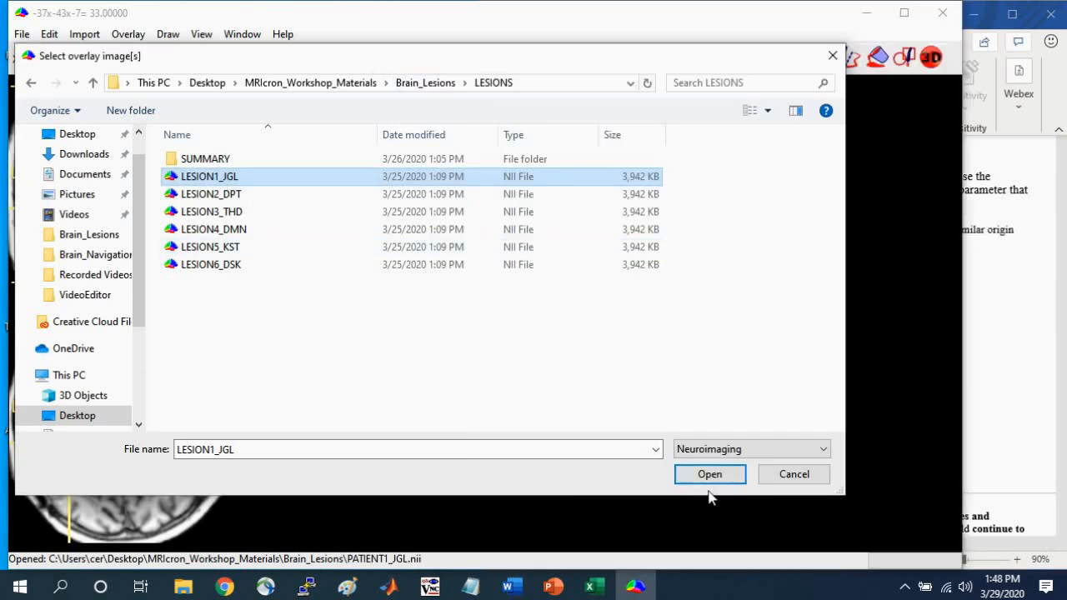
click(709, 474)
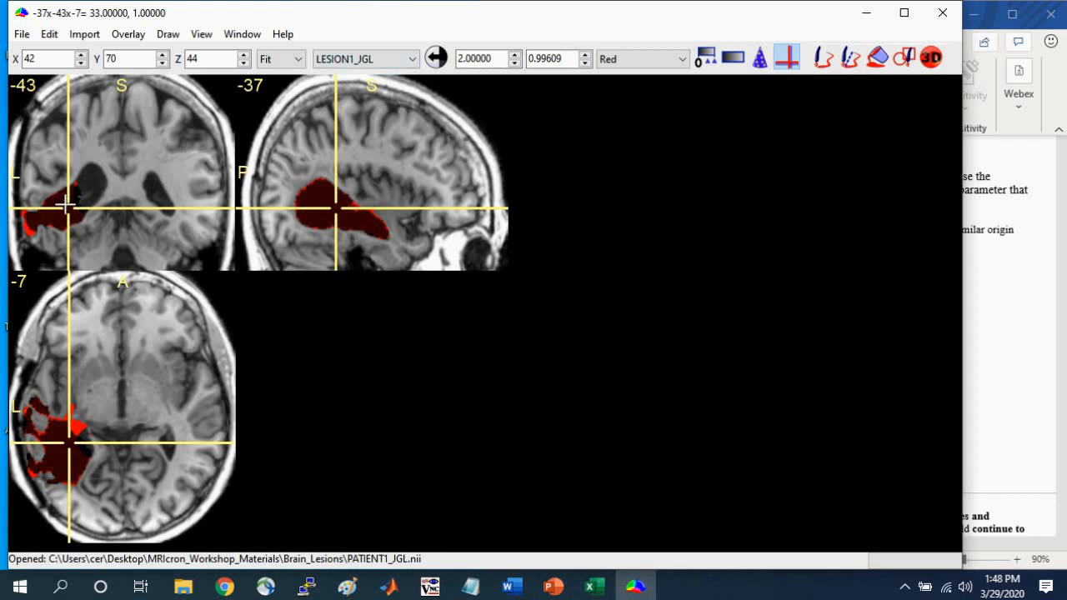
- Colour the LESION1_JGL overlay green and set both its minimum and maximum display intensity to 1
click(383, 60)
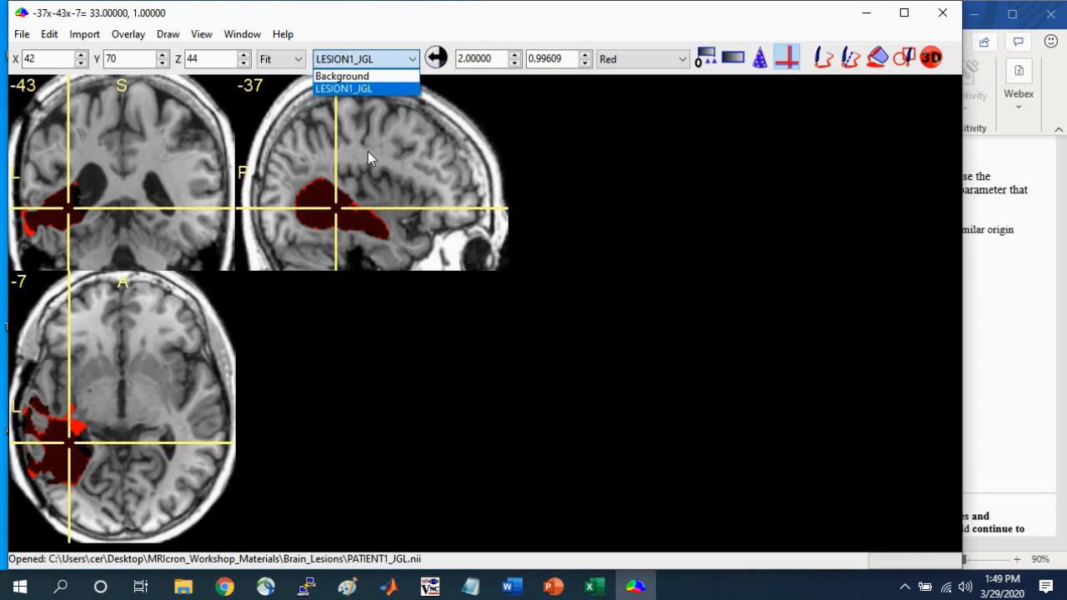
click(352, 88)
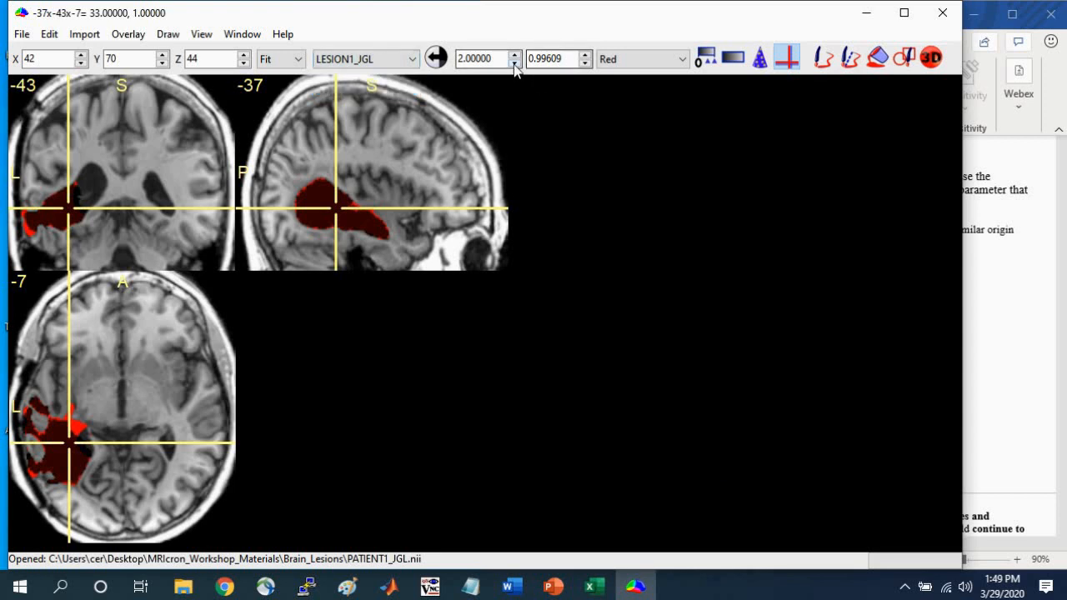
click(644, 59)
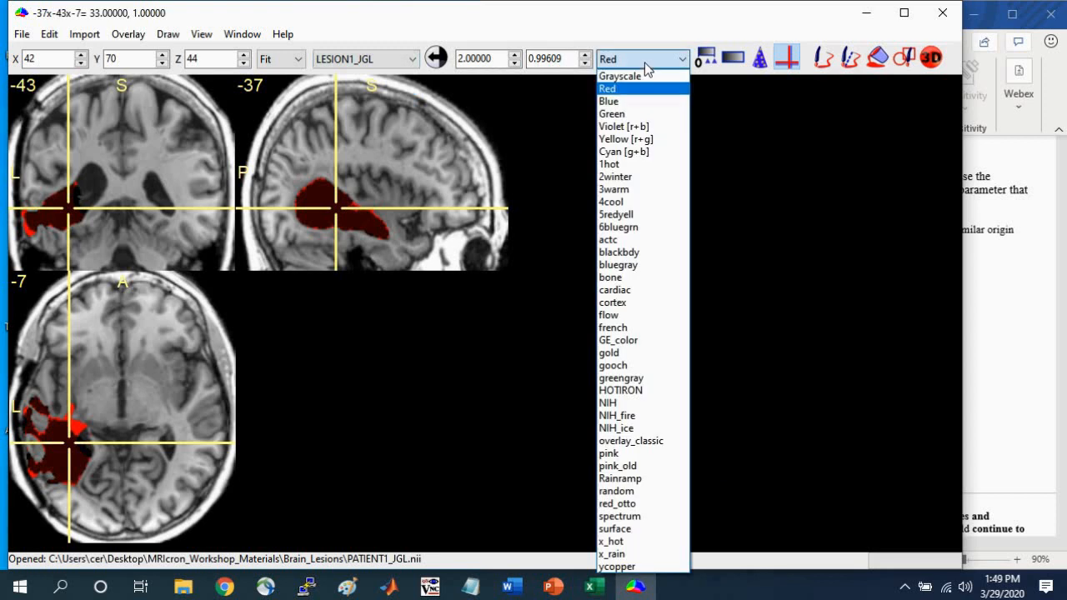
click(630, 116)
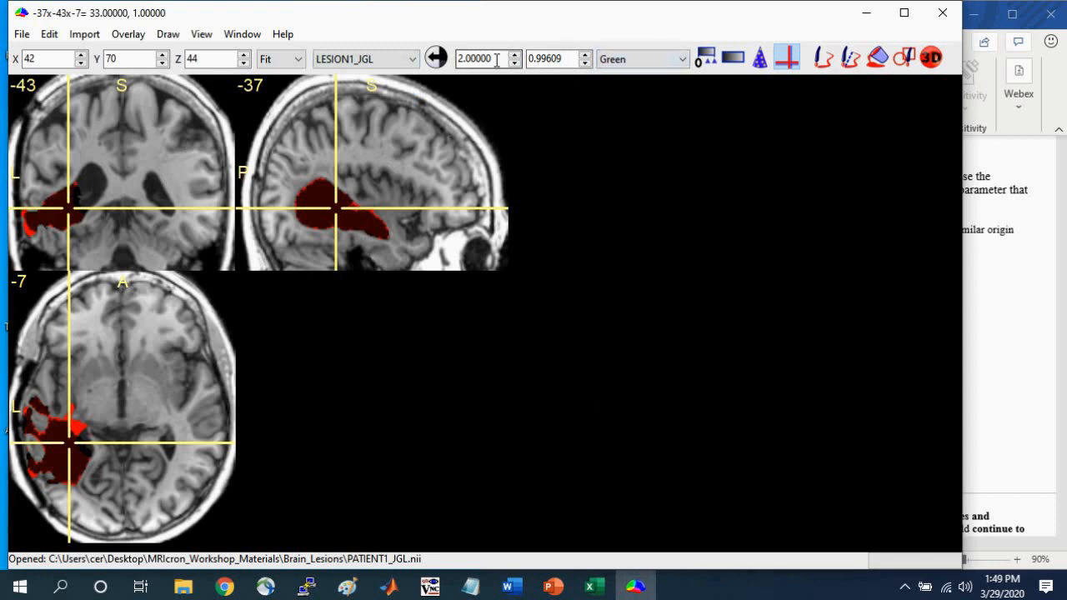
drag(491, 59, 459, 58)
text(1)
key(Tab)
text(1)
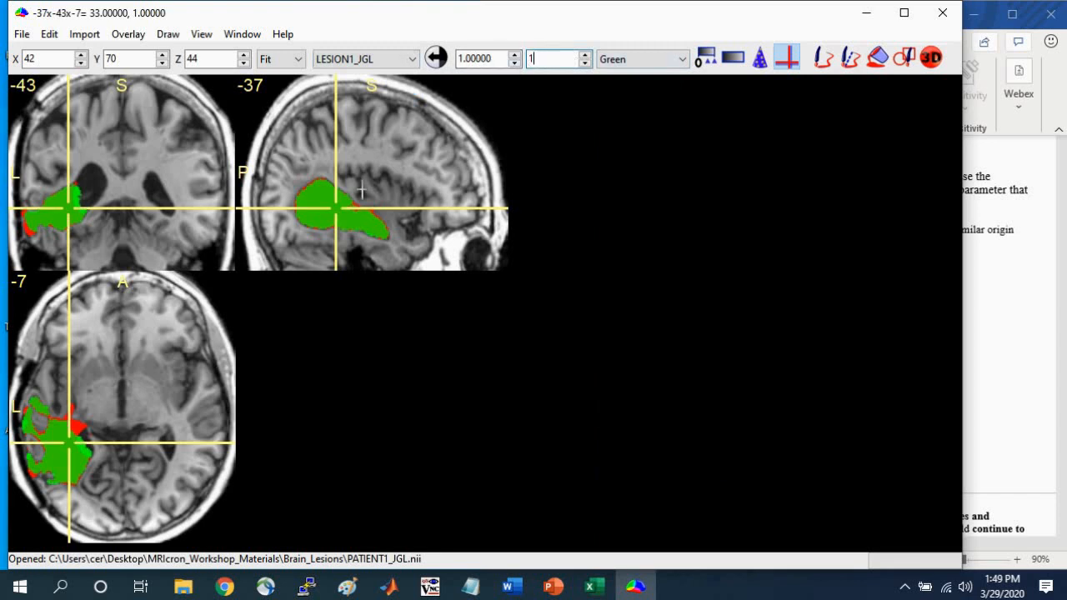
- Set the transparency on other overlays to Additive to blend the drawn lesion with LESION1_JGL
click(119, 36)
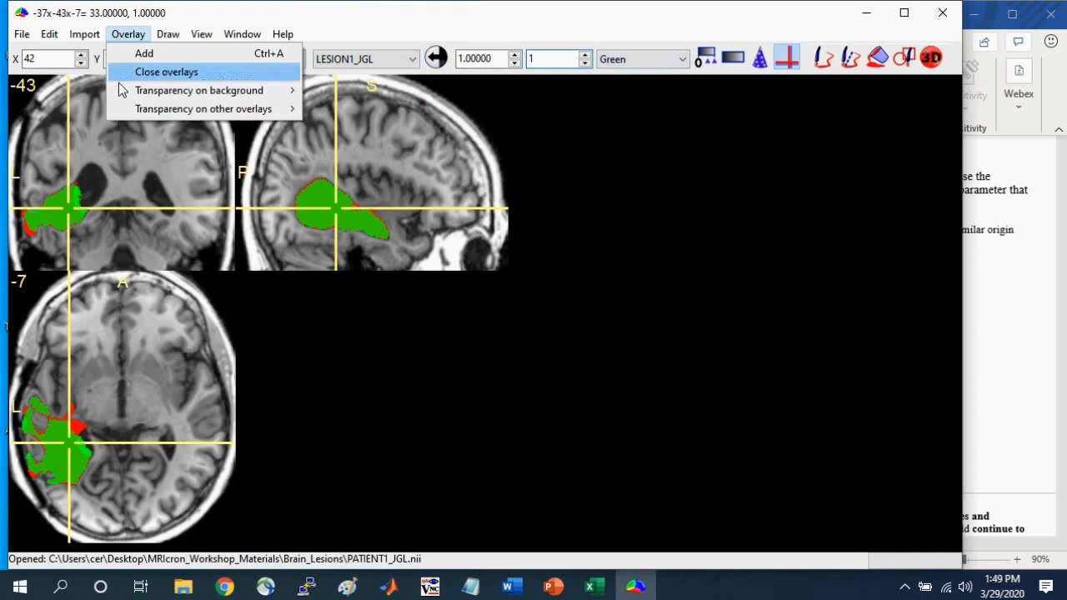
mouse_move(121, 91)
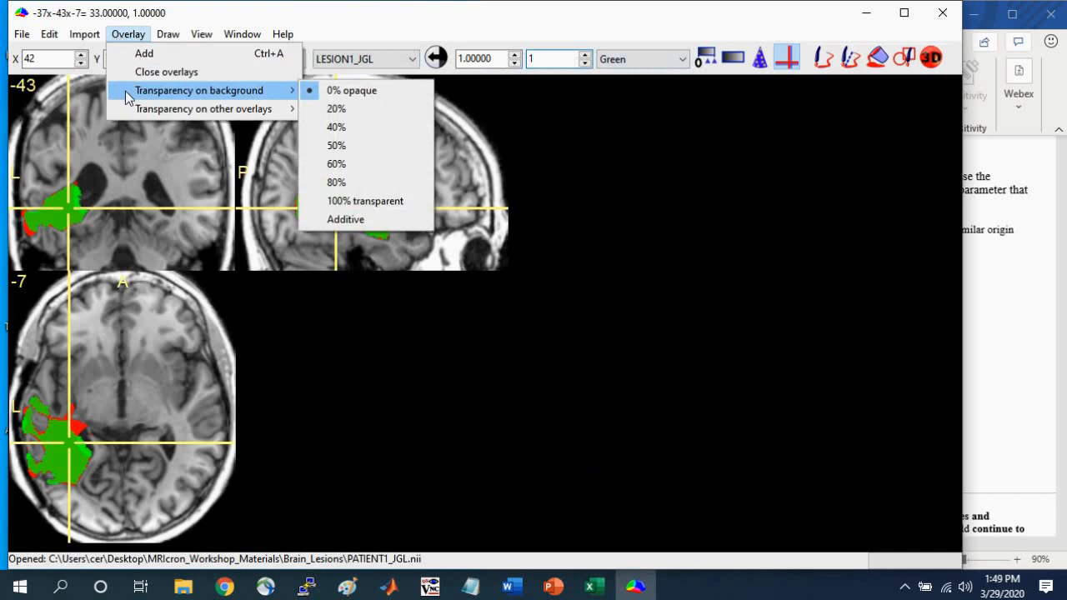
mouse_move(129, 110)
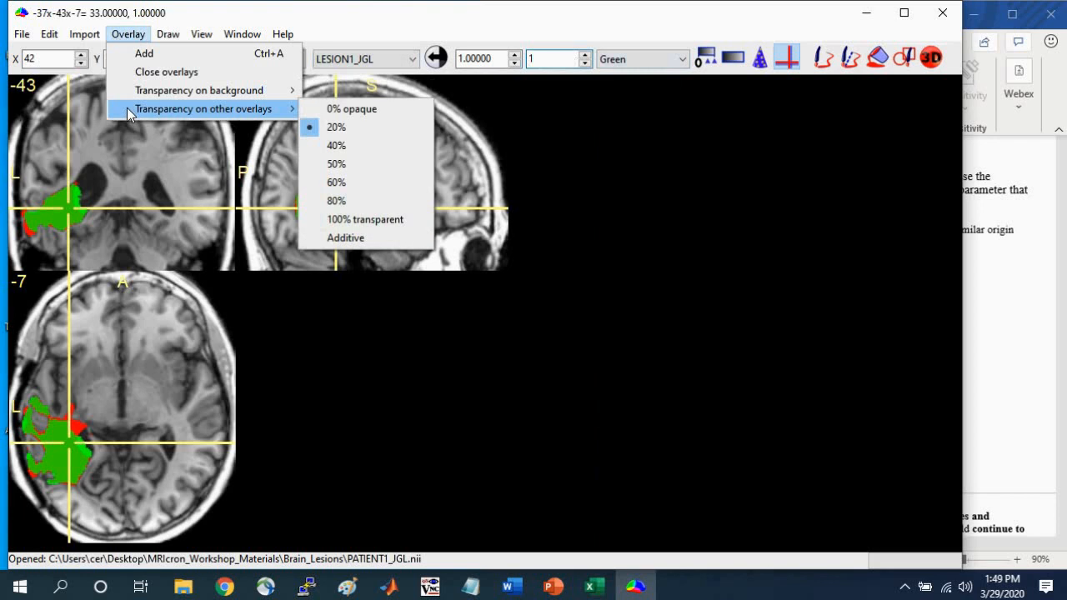
click(345, 238)
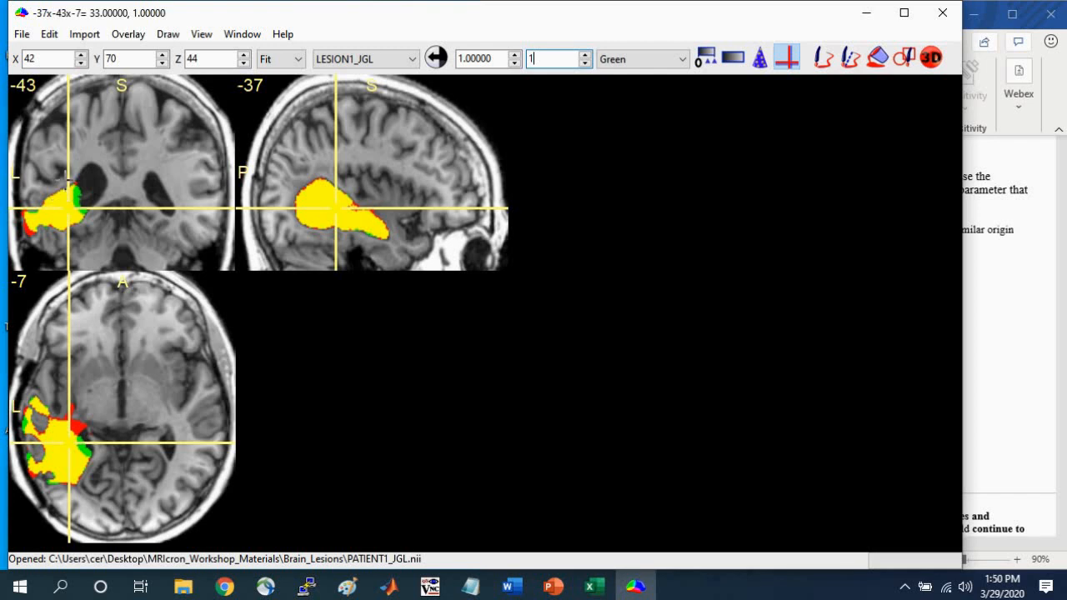
- Inspect the overlap between the drawn lesion and LESION1_JGL by moving the crosshairs down through the slices to -33, -43, -31
drag(70, 218, 74, 243)
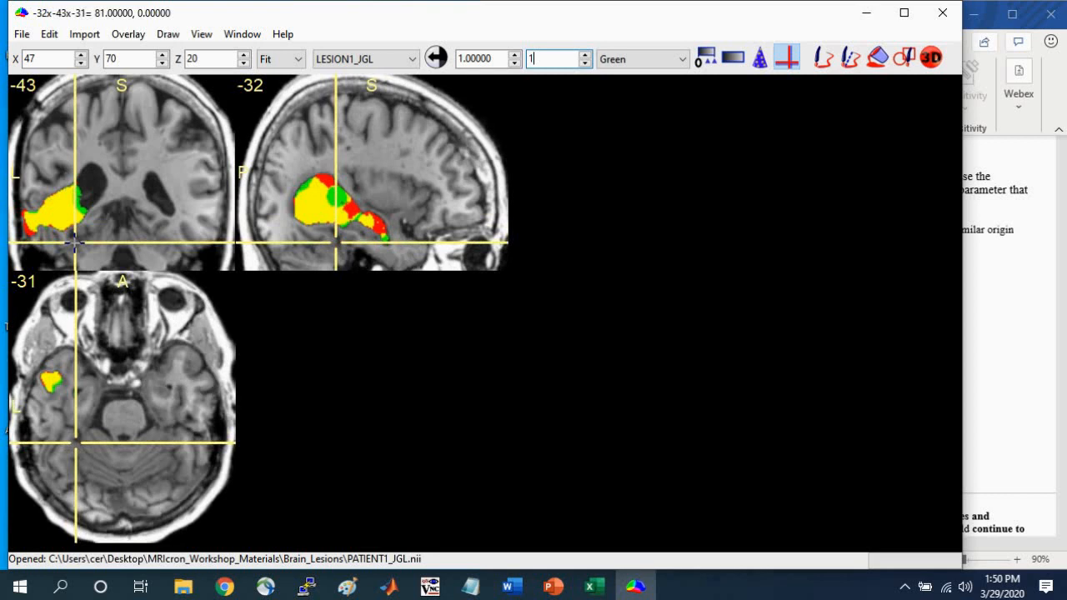
drag(75, 243, 73, 243)
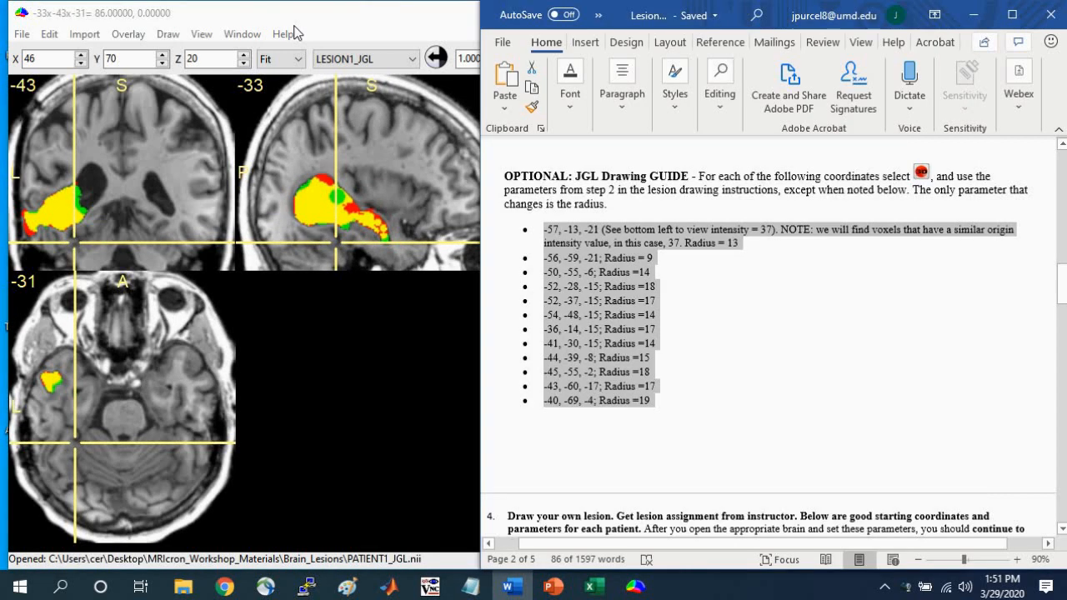
click(303, 13)
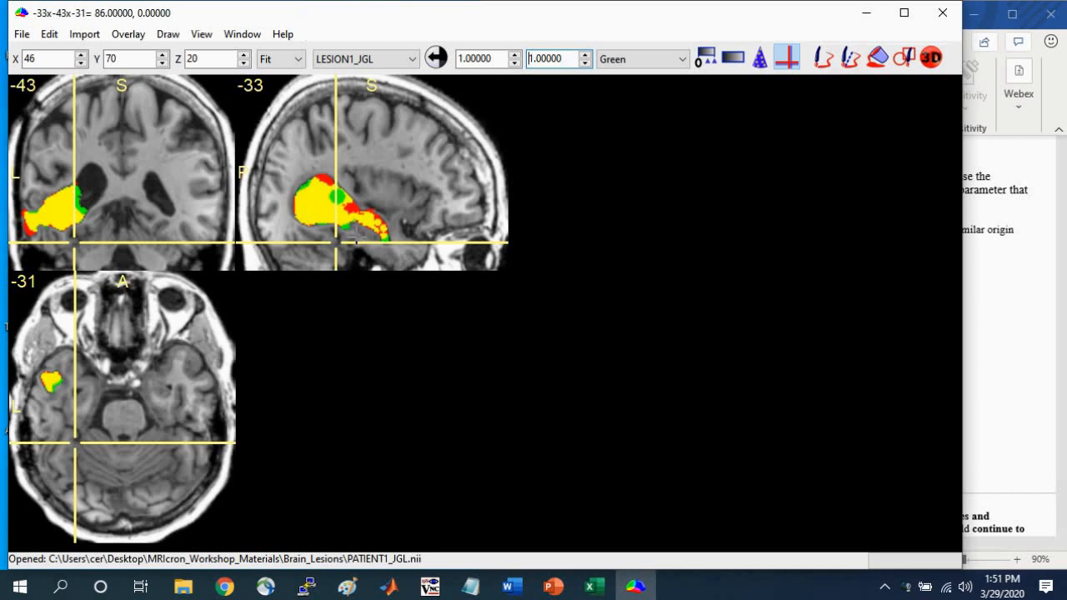
- Consult the guide's section on drawing your own lesion, and open PATIENT2_DPT from the Brain_Lesions folder in a window beside the guide
click(1014, 327)
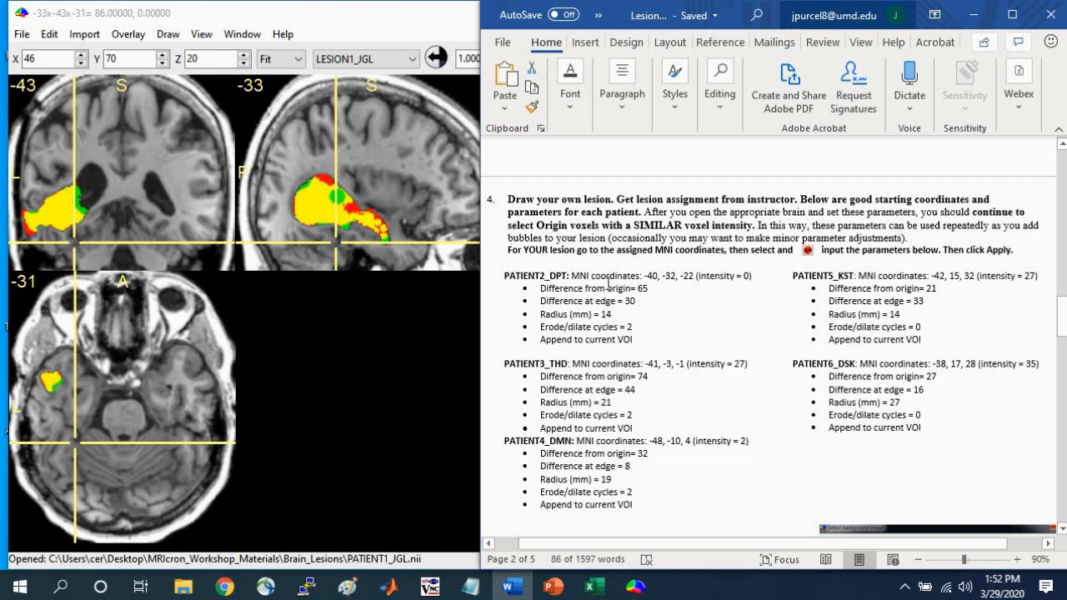
mouse_move(190, 587)
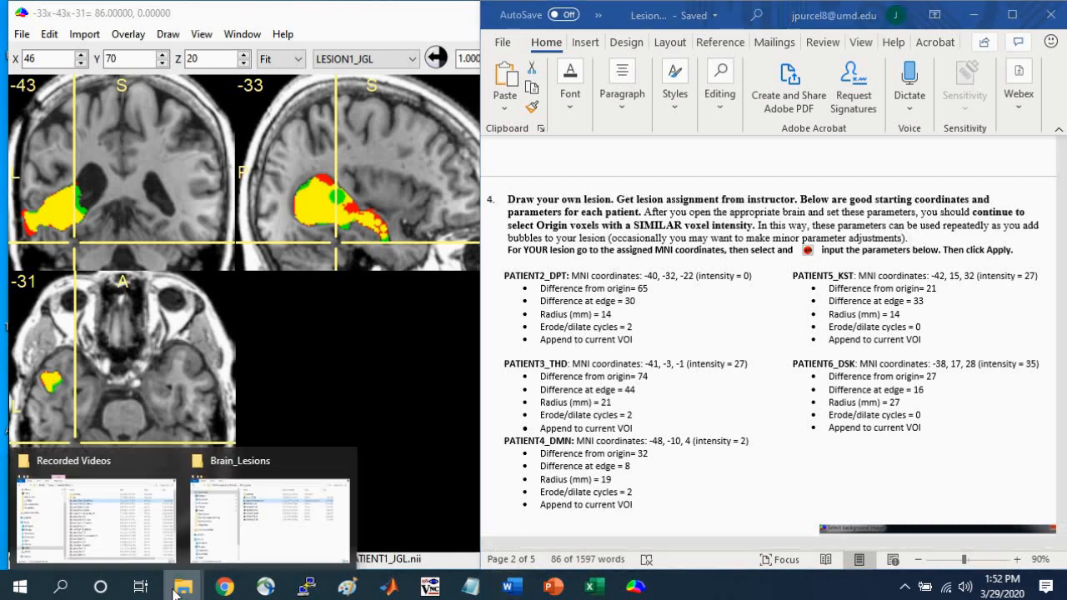
click(291, 543)
drag(885, 505, 474, 550)
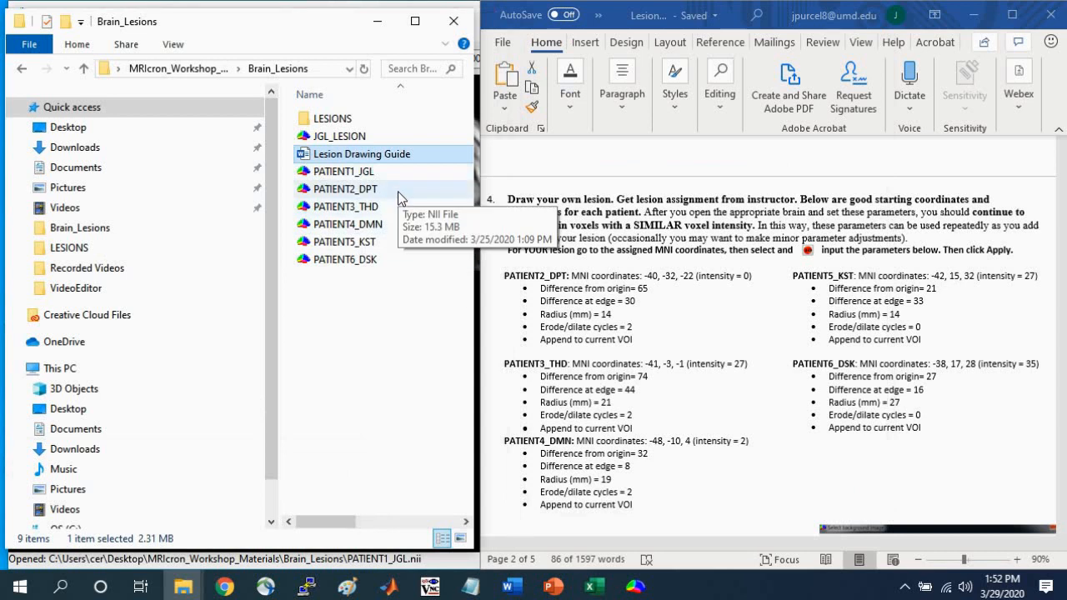
click(339, 195)
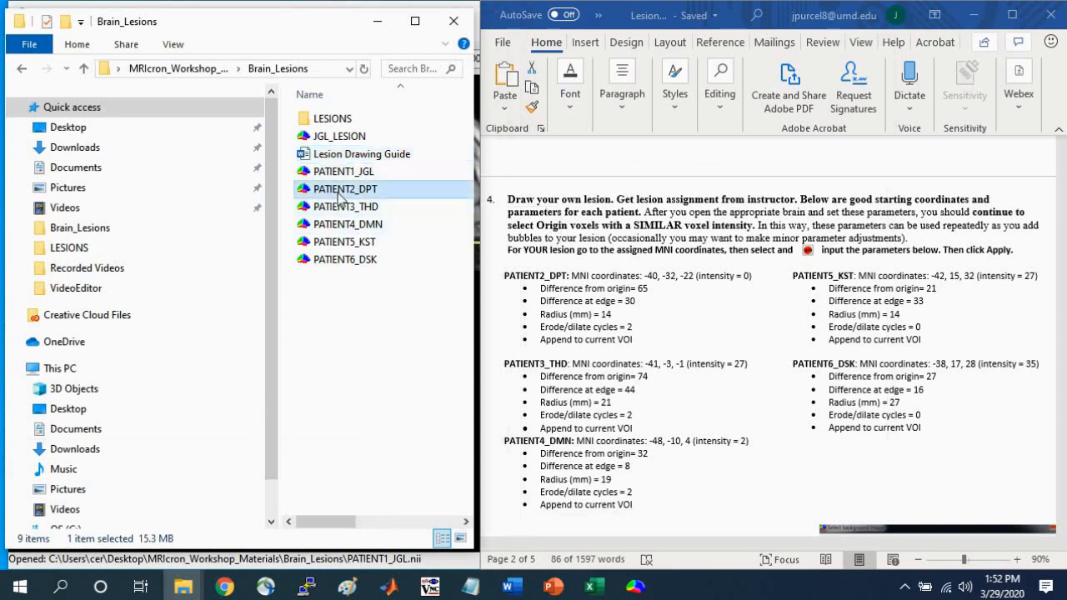
double_click(349, 198)
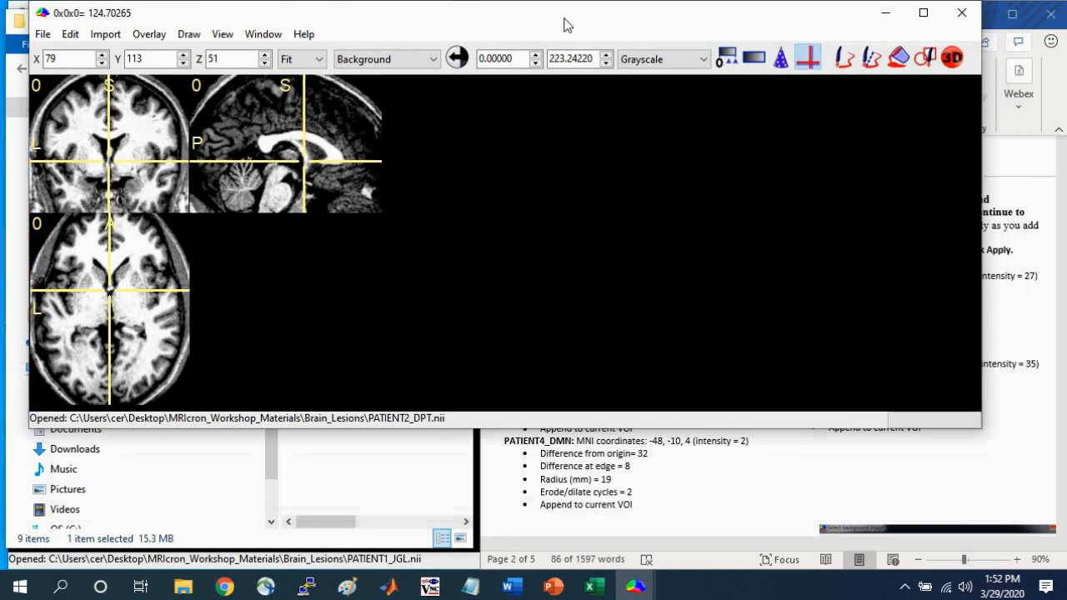
drag(982, 430, 481, 569)
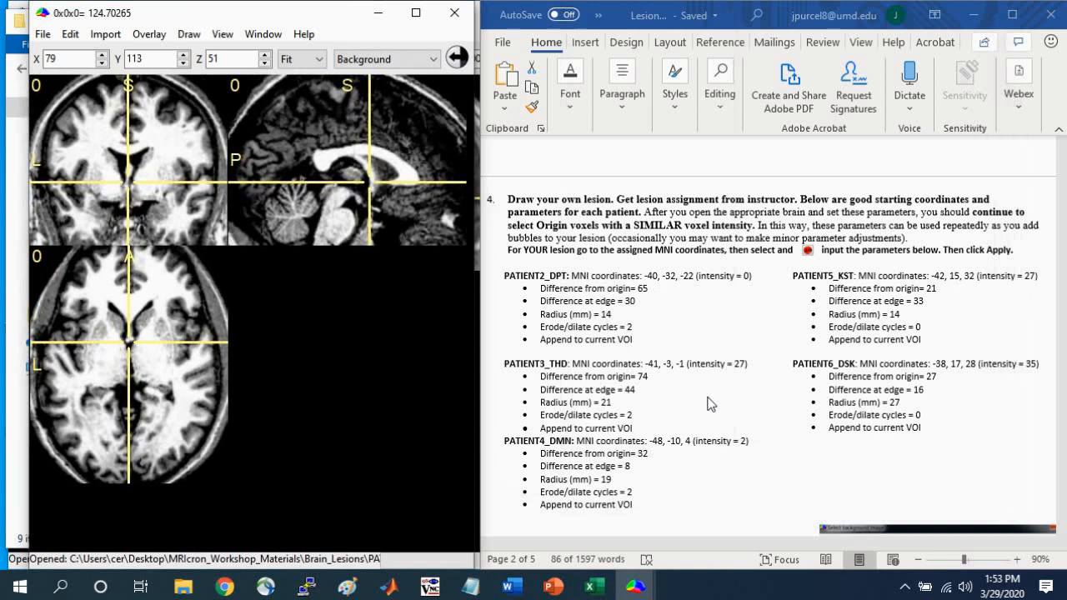
- Look through the patient lesion files in the LESIONS folder, widening the Explorer window to show their dates, and minimise it
mouse_move(182, 587)
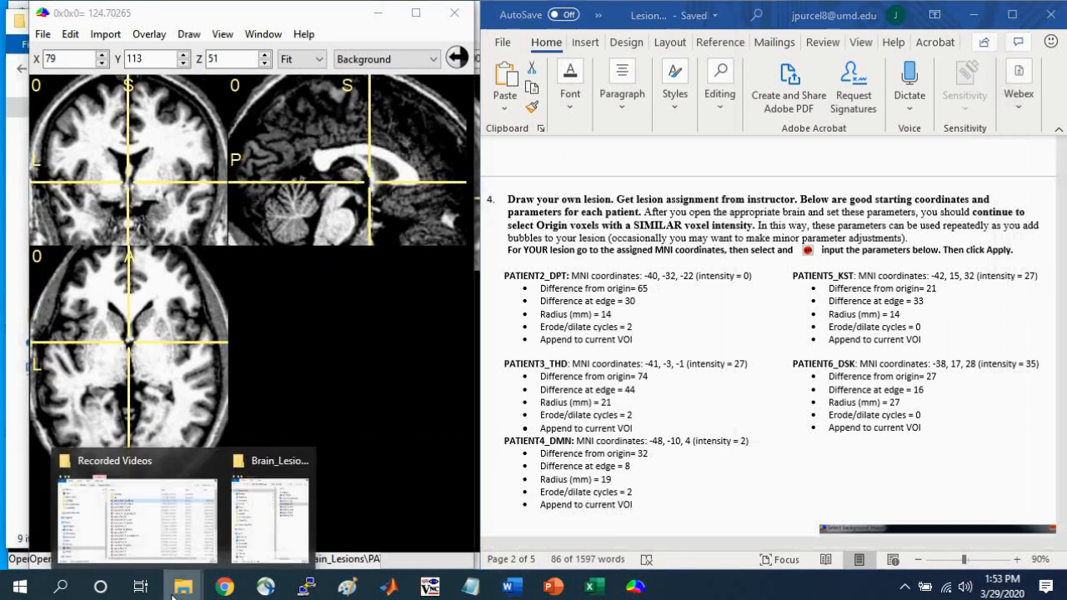
click(266, 517)
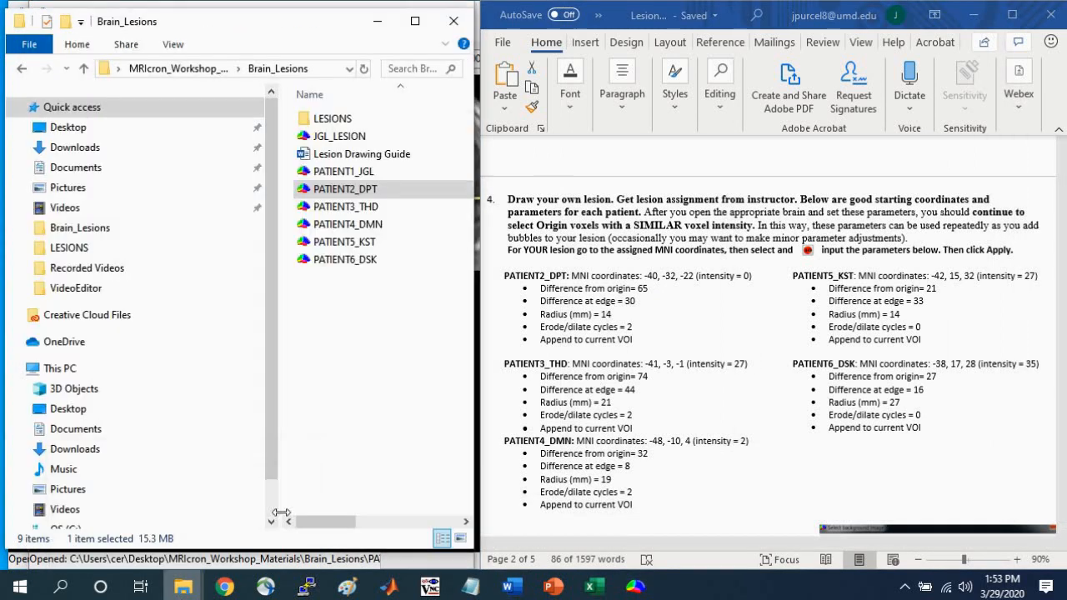
click(332, 123)
double_click(332, 123)
drag(473, 171, 633, 171)
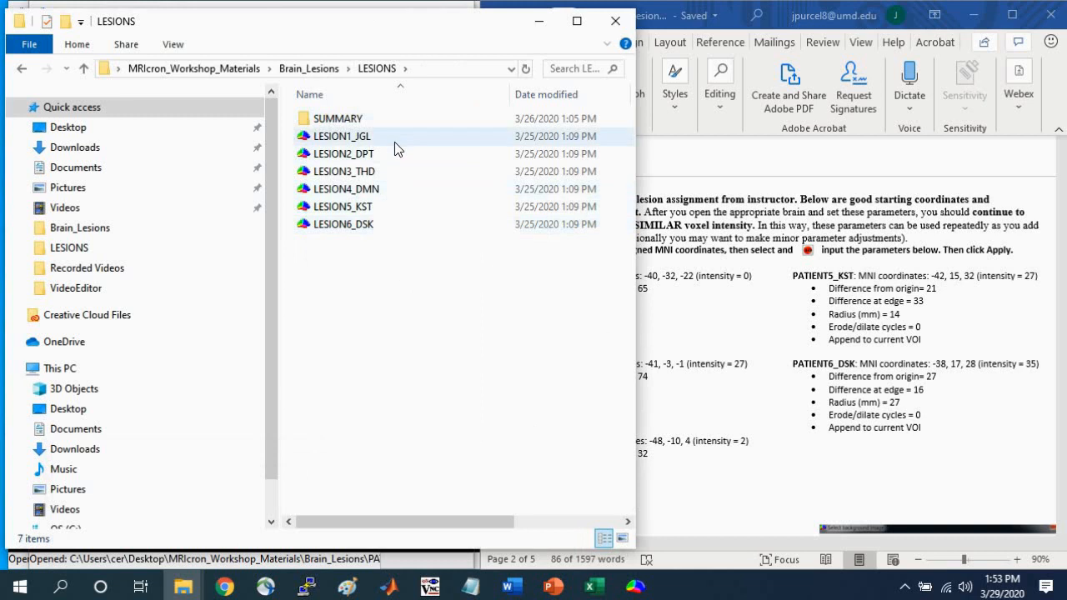
click(542, 31)
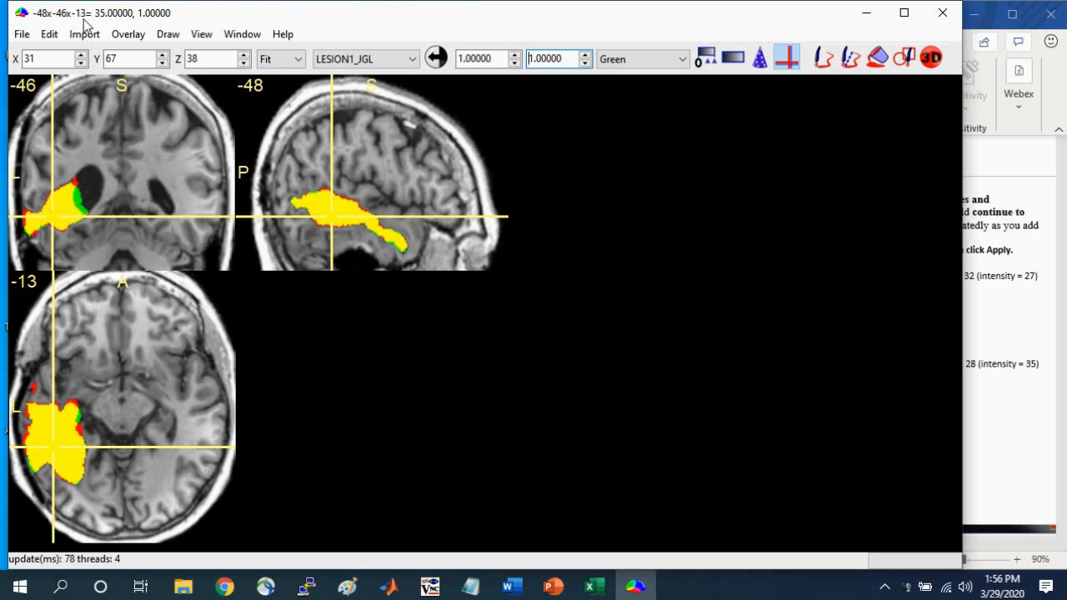
- Move the crosshairs to -44, -46, -8 and save the view as a bitmap named JGL_Lesion_snapshot in the Brain_Lesions folder
click(58, 208)
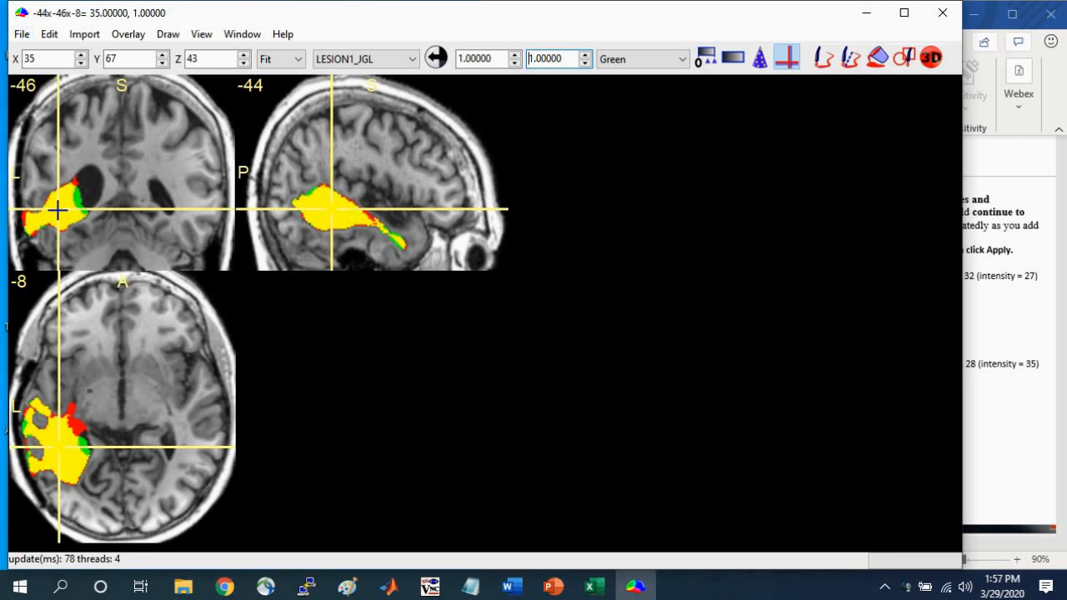
click(22, 34)
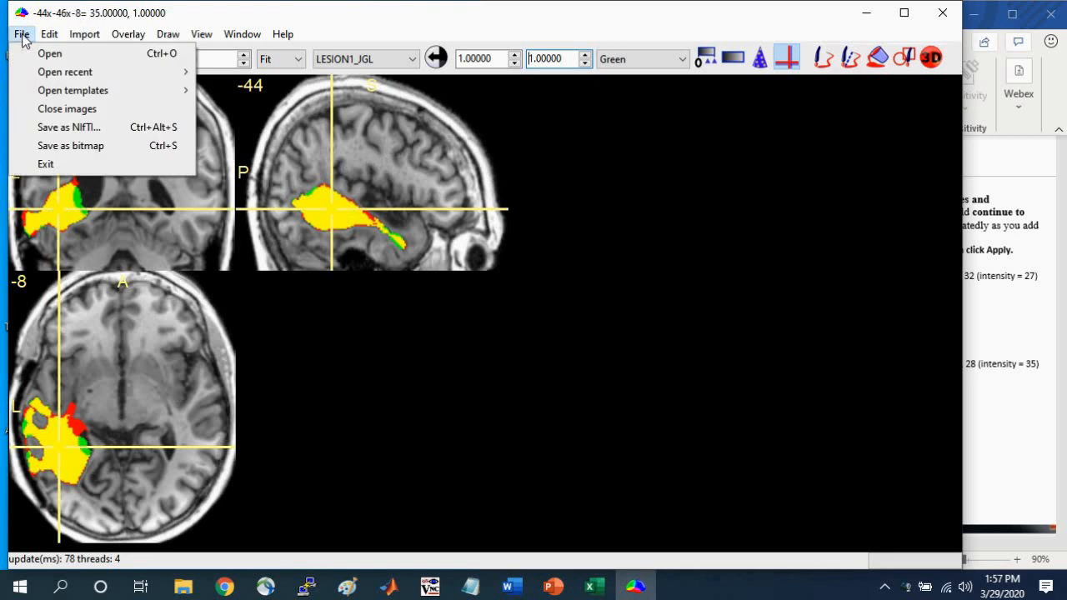
click(61, 147)
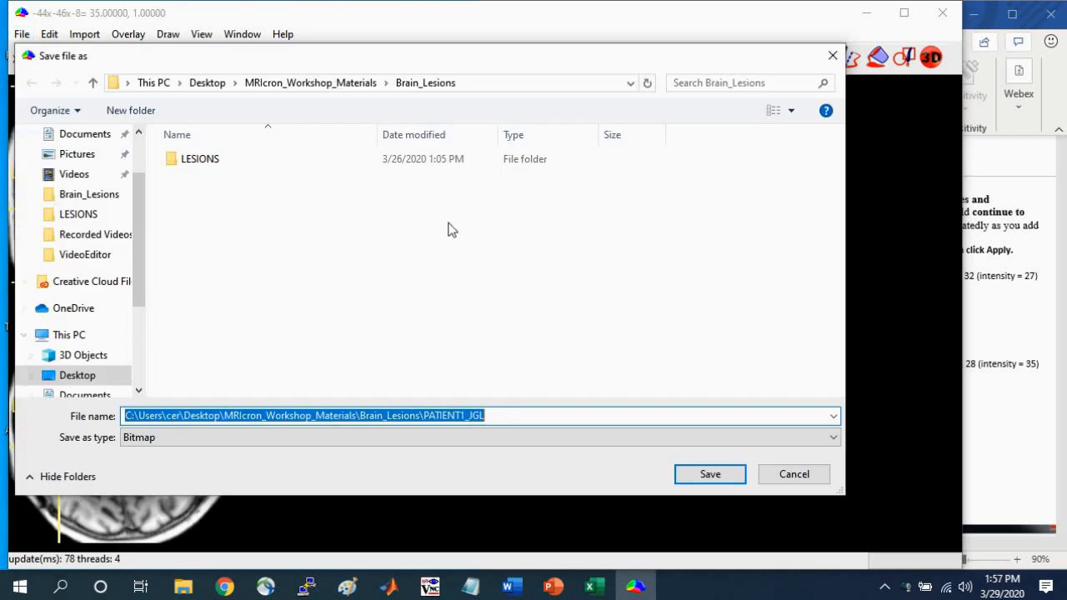
drag(257, 63, 322, 66)
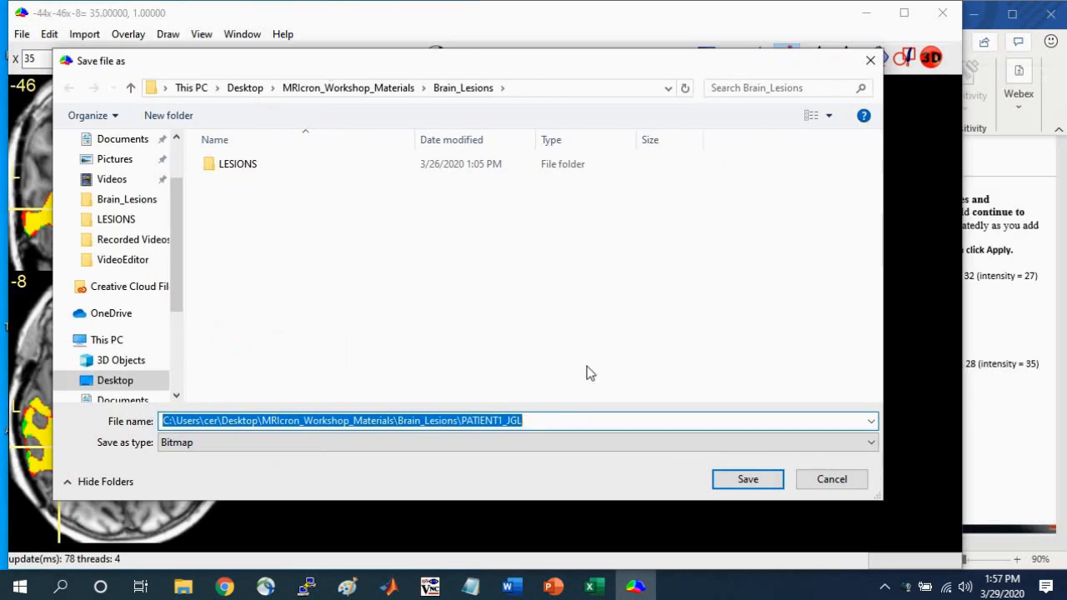
text(JGL_)
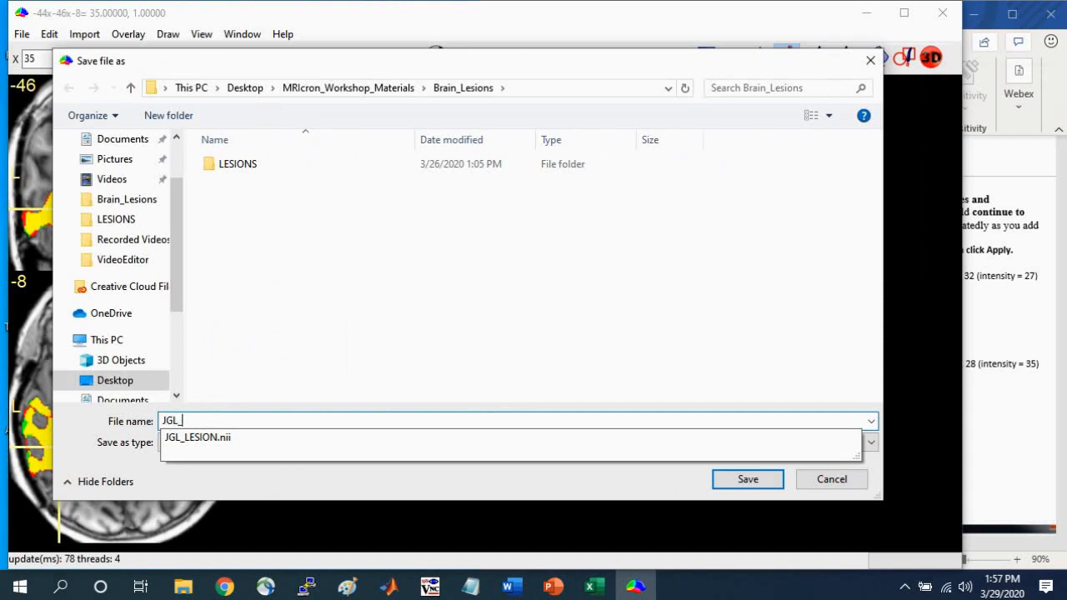
text(Lesion_sn)
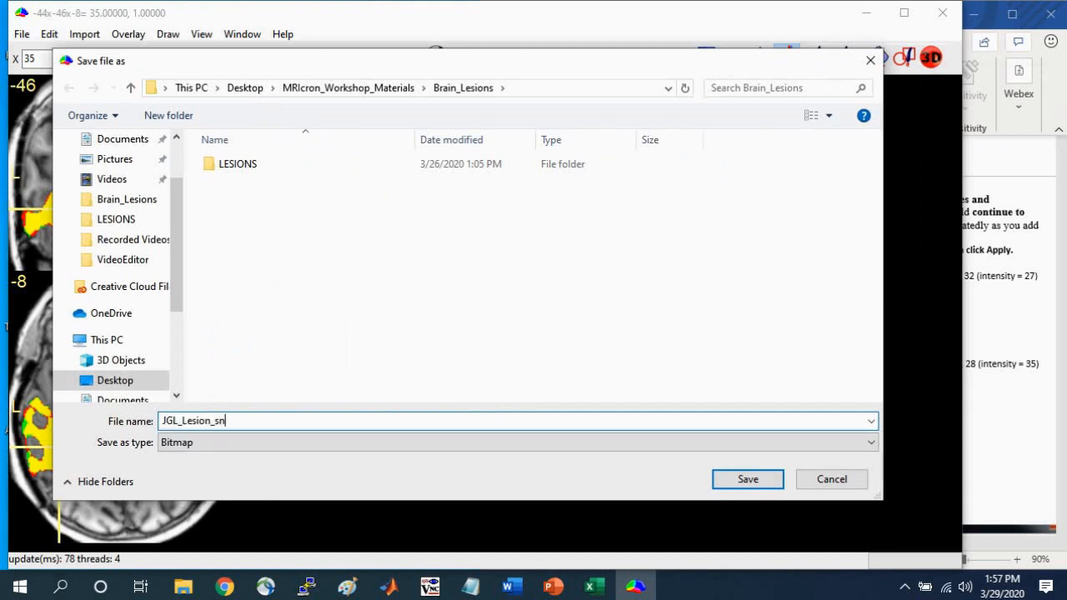
text(apshot)
click(762, 483)
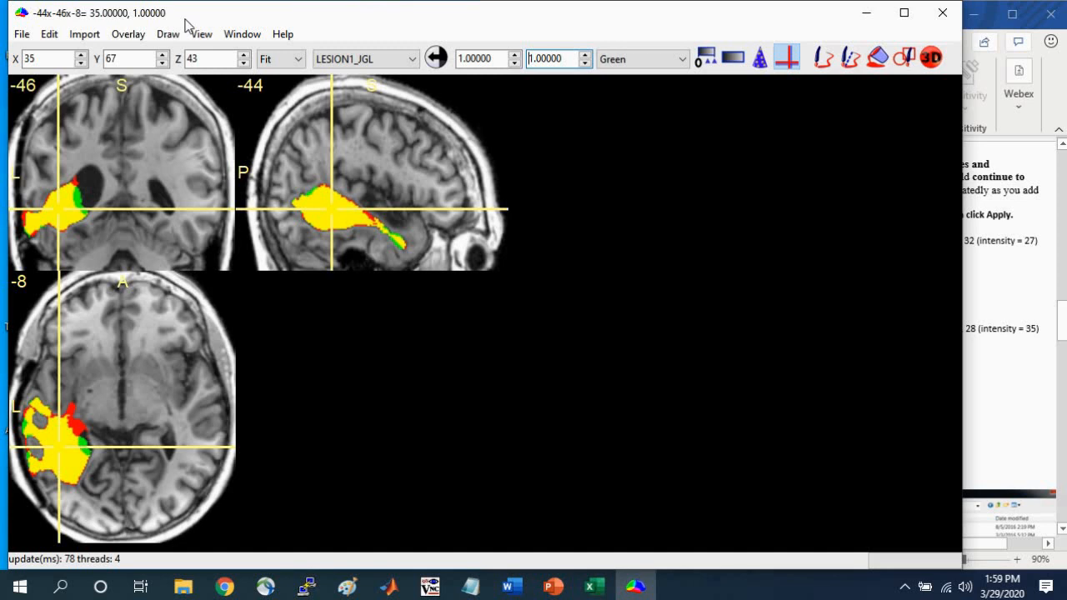
- Close the overlays and open the descriptive statistics for the drawn lesion
click(133, 39)
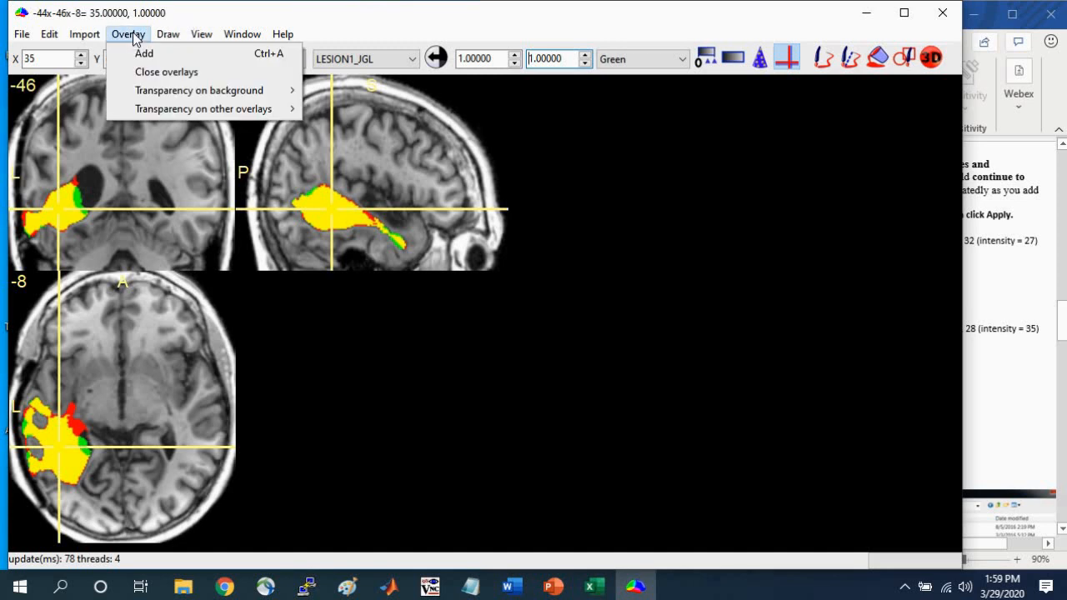
click(151, 77)
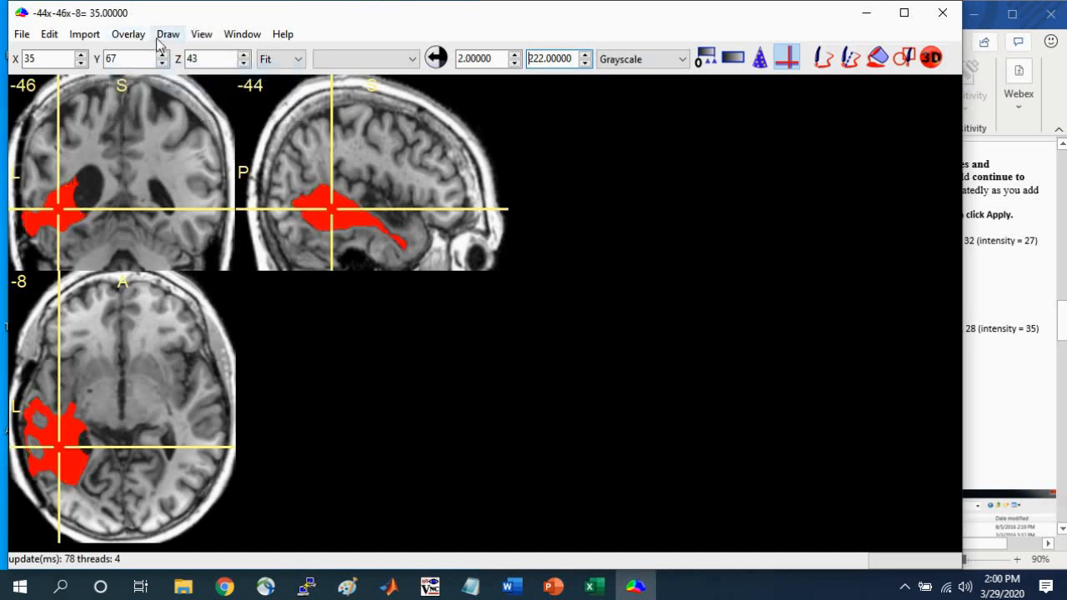
click(166, 39)
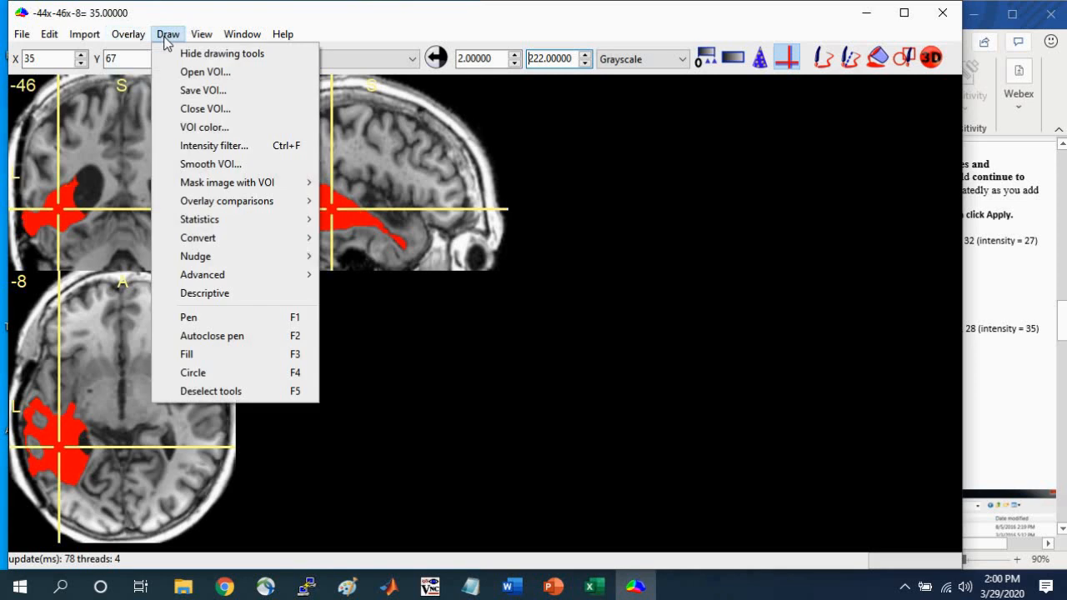
click(215, 300)
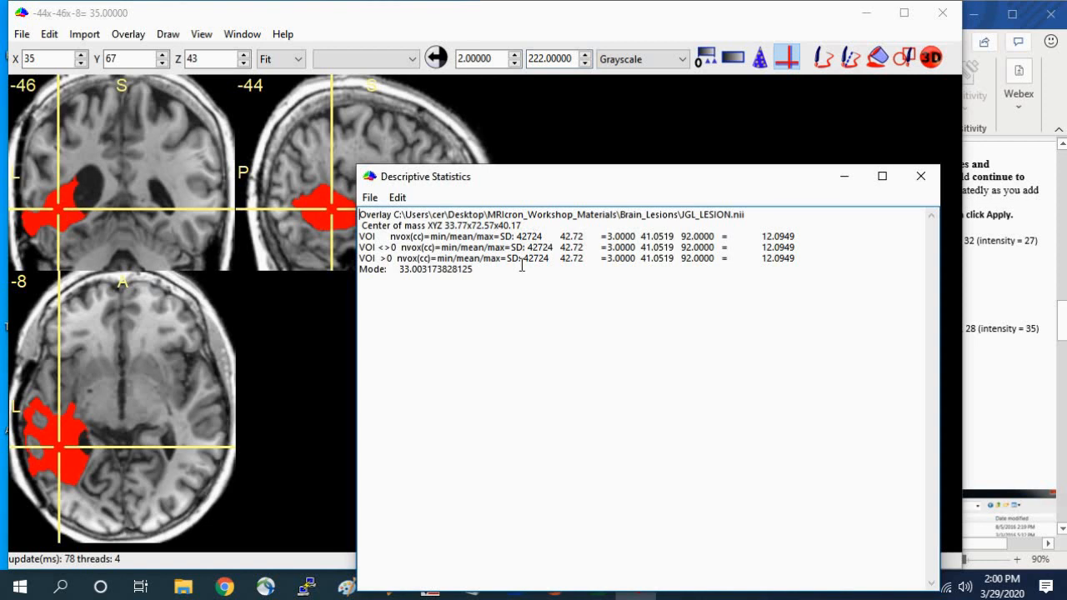
- Examine the drawn lesion's voxel count and volume in cc in the descriptive statistics
double_click(583, 236)
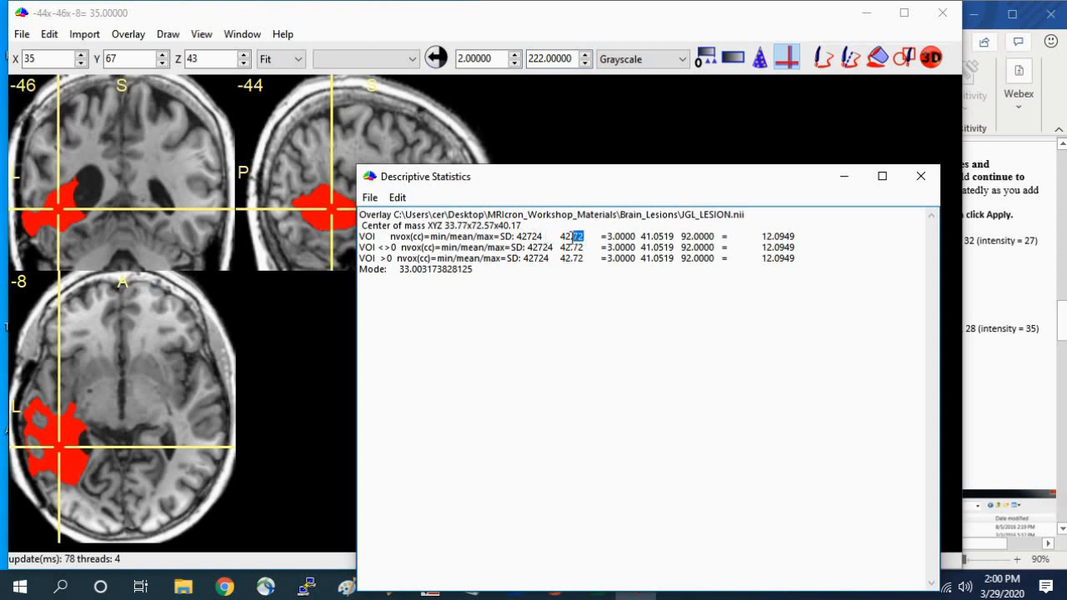
double_click(392, 236)
drag(517, 237, 543, 236)
drag(421, 237, 416, 236)
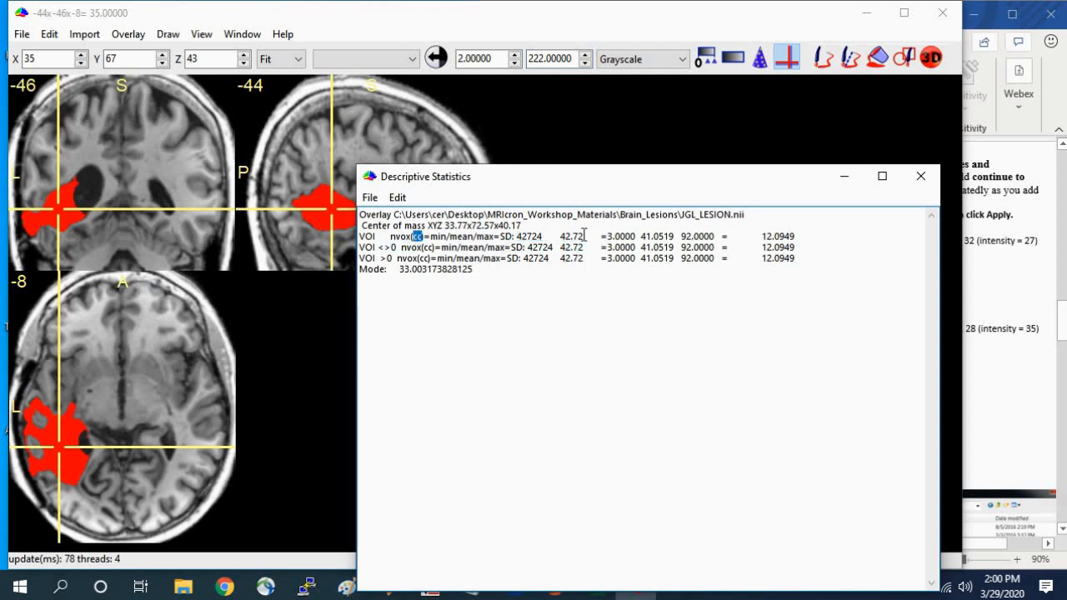
drag(585, 237, 560, 235)
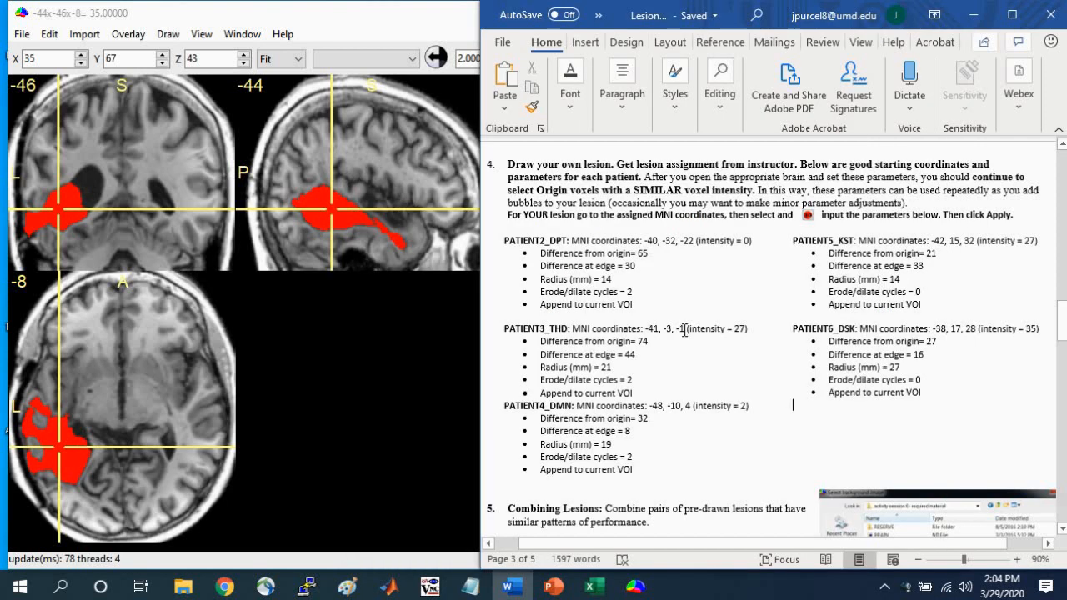
- Read the Combining Lesions section in the Word guide, including the template brain instructions and the patient pairings
scroll(682, 327, down, 5)
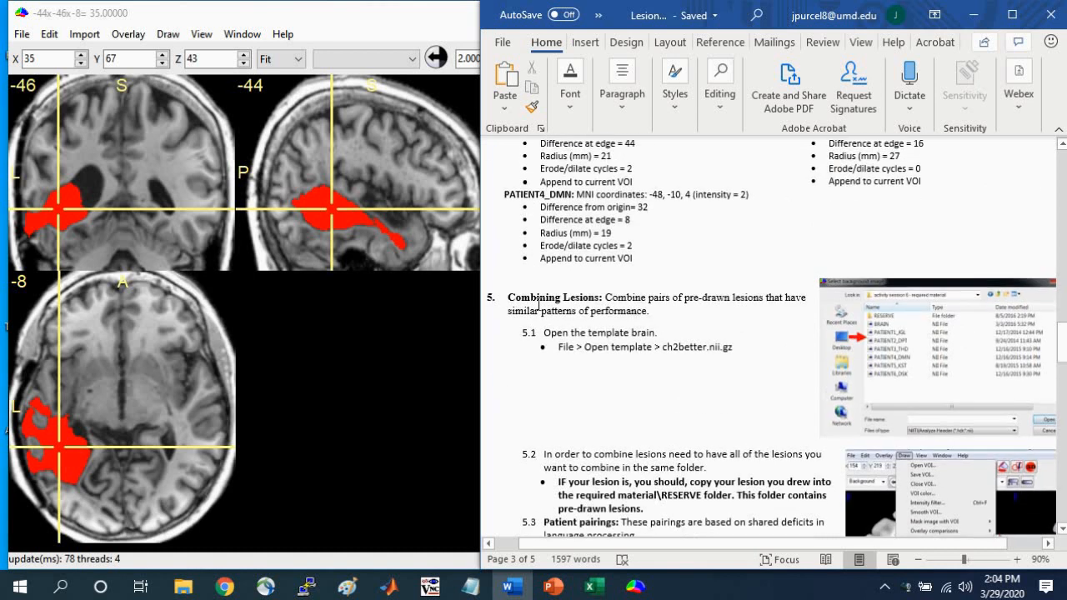
scroll(572, 309, down, 2)
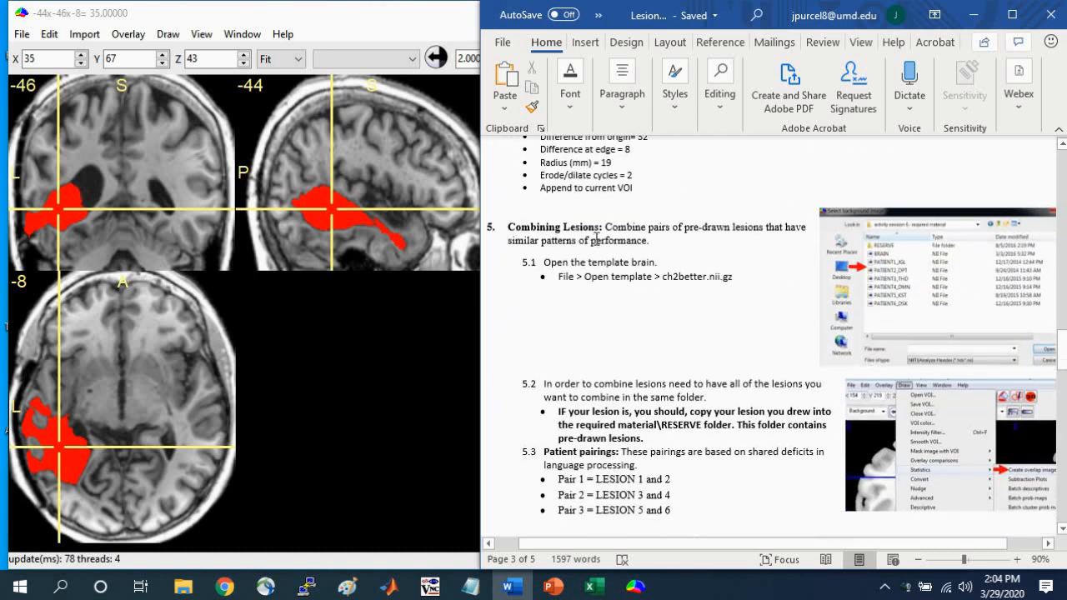